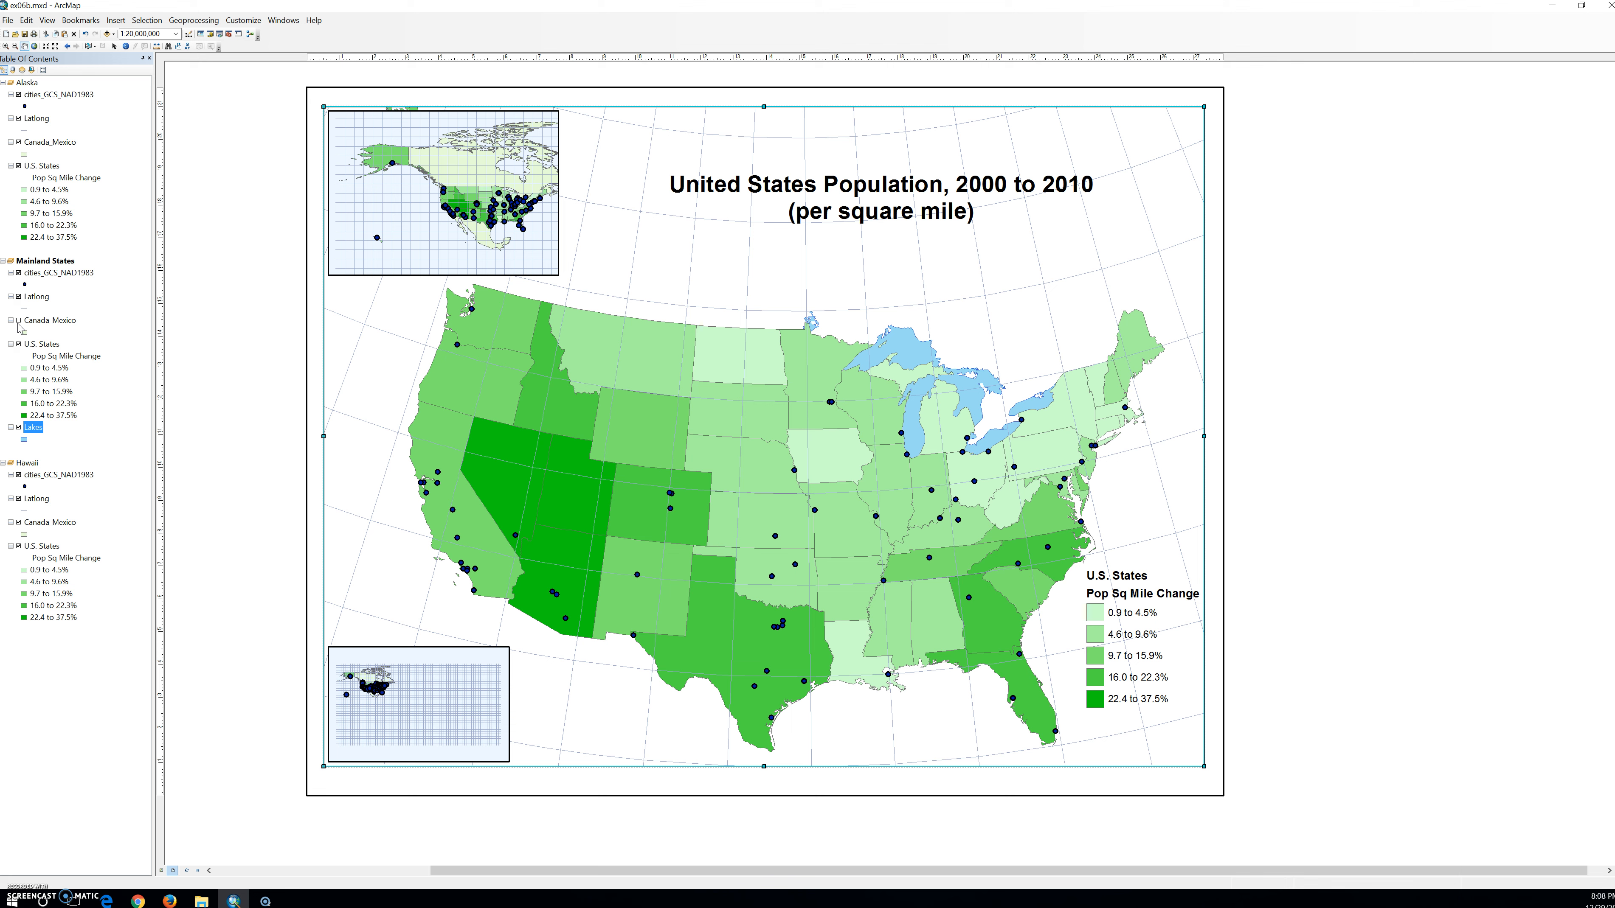
Give the Canada_Mexico layer in the Mainland States data frame the Grey fill symbol with a light grey outline.
{"action": "left_click", "coordinate": [24, 332]}
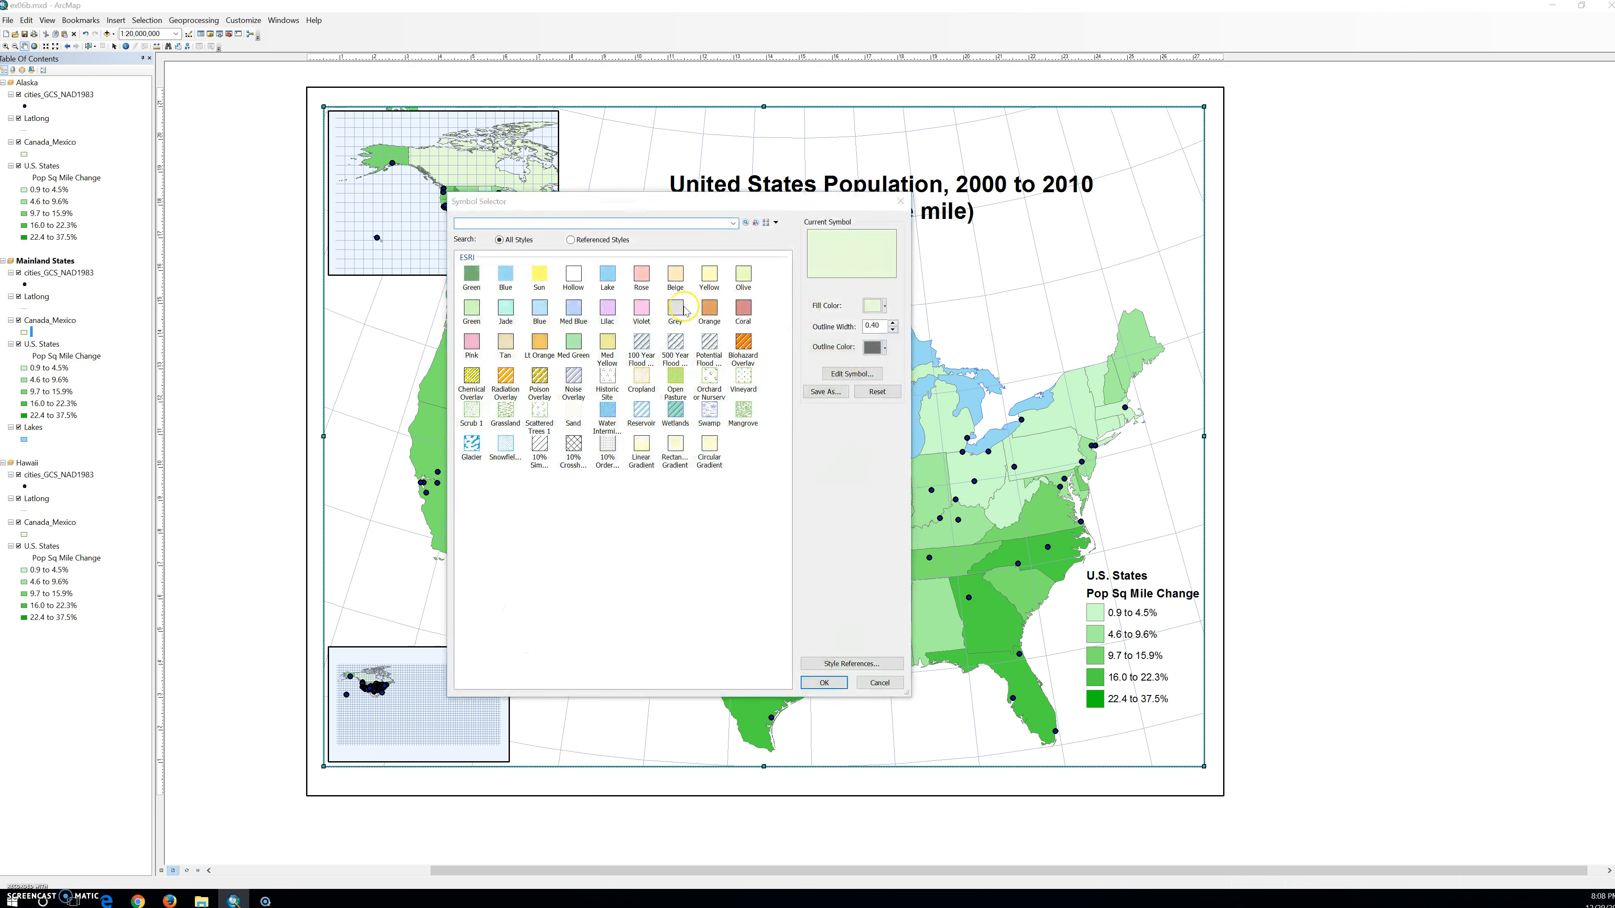
{"action": "left_click", "coordinate": [675, 309]}
{"action": "left_click", "coordinate": [877, 347]}
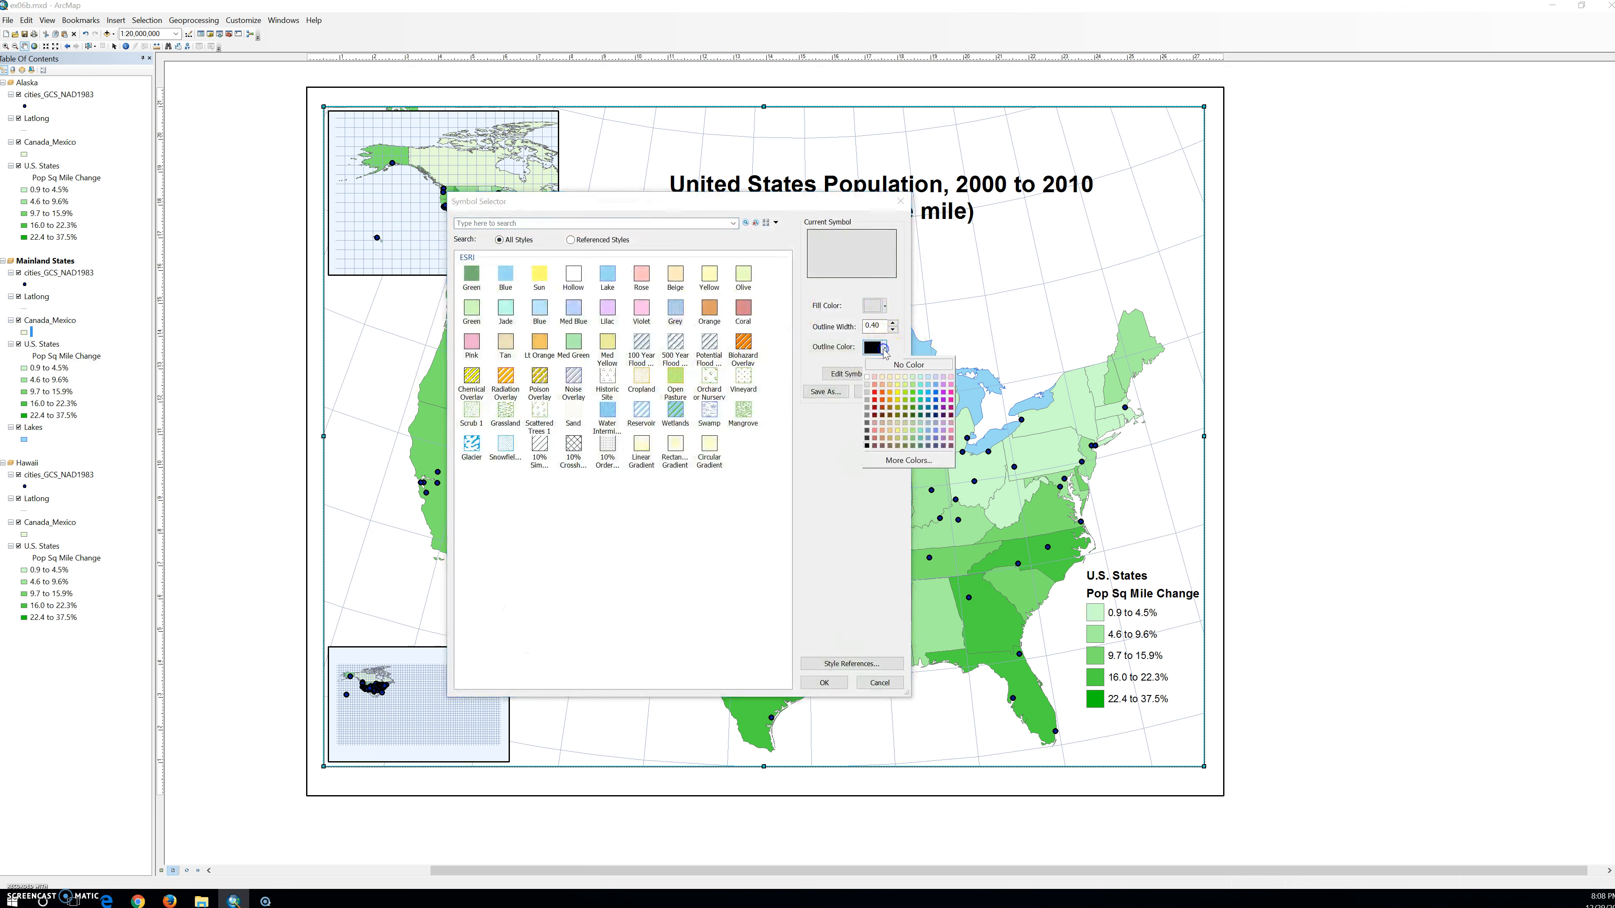
{"action": "left_click", "coordinate": [868, 400]}
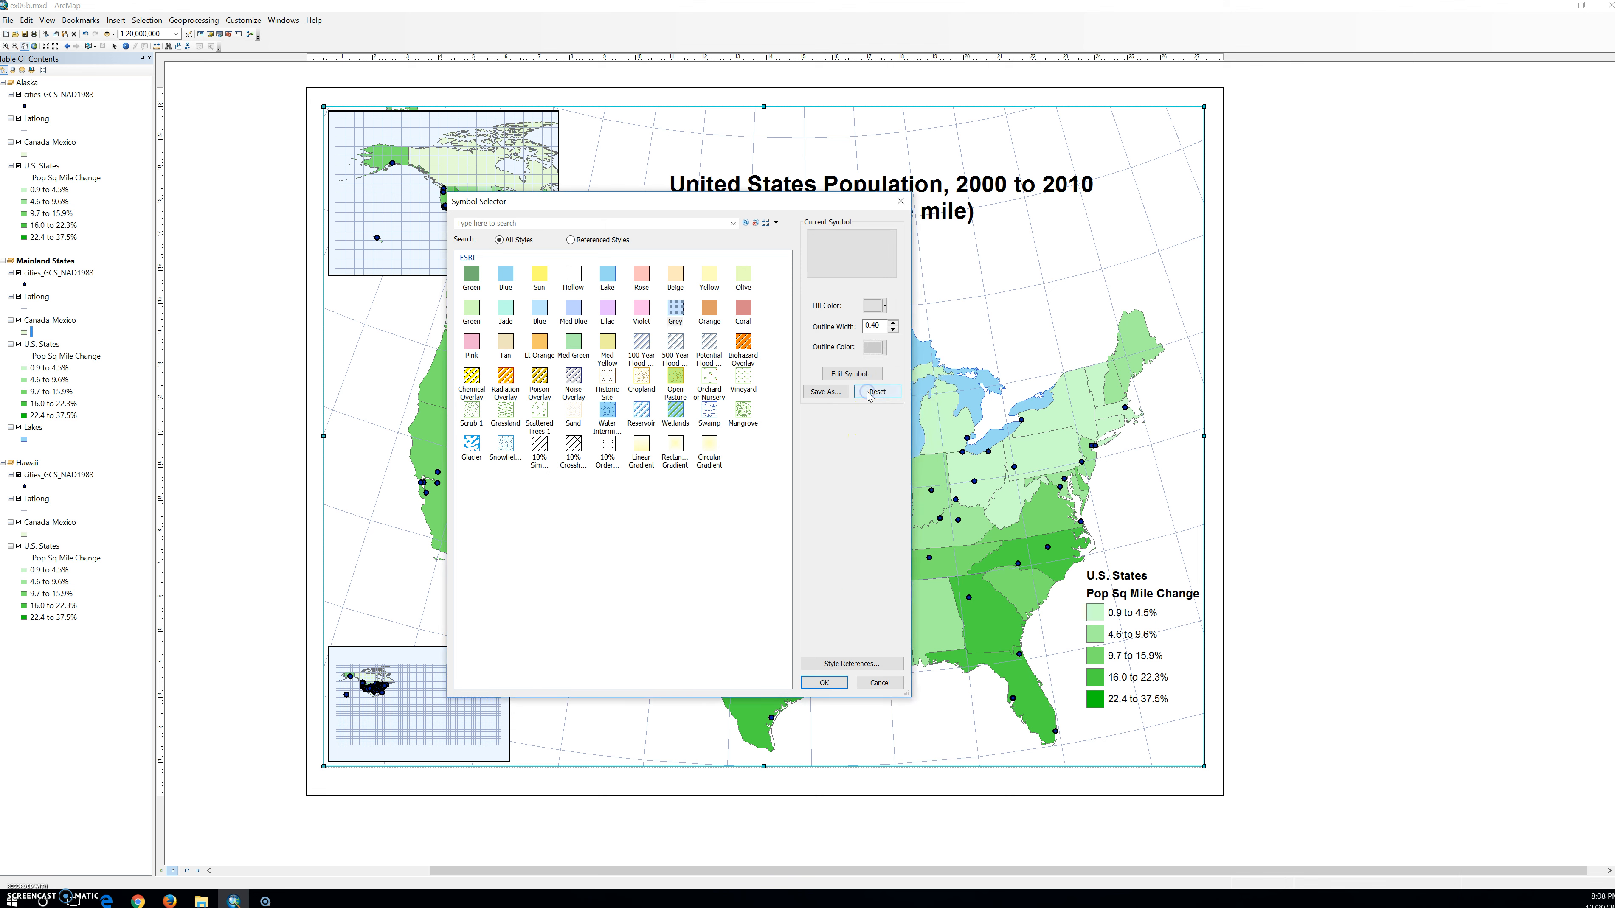
{"action": "left_click", "coordinate": [824, 683]}
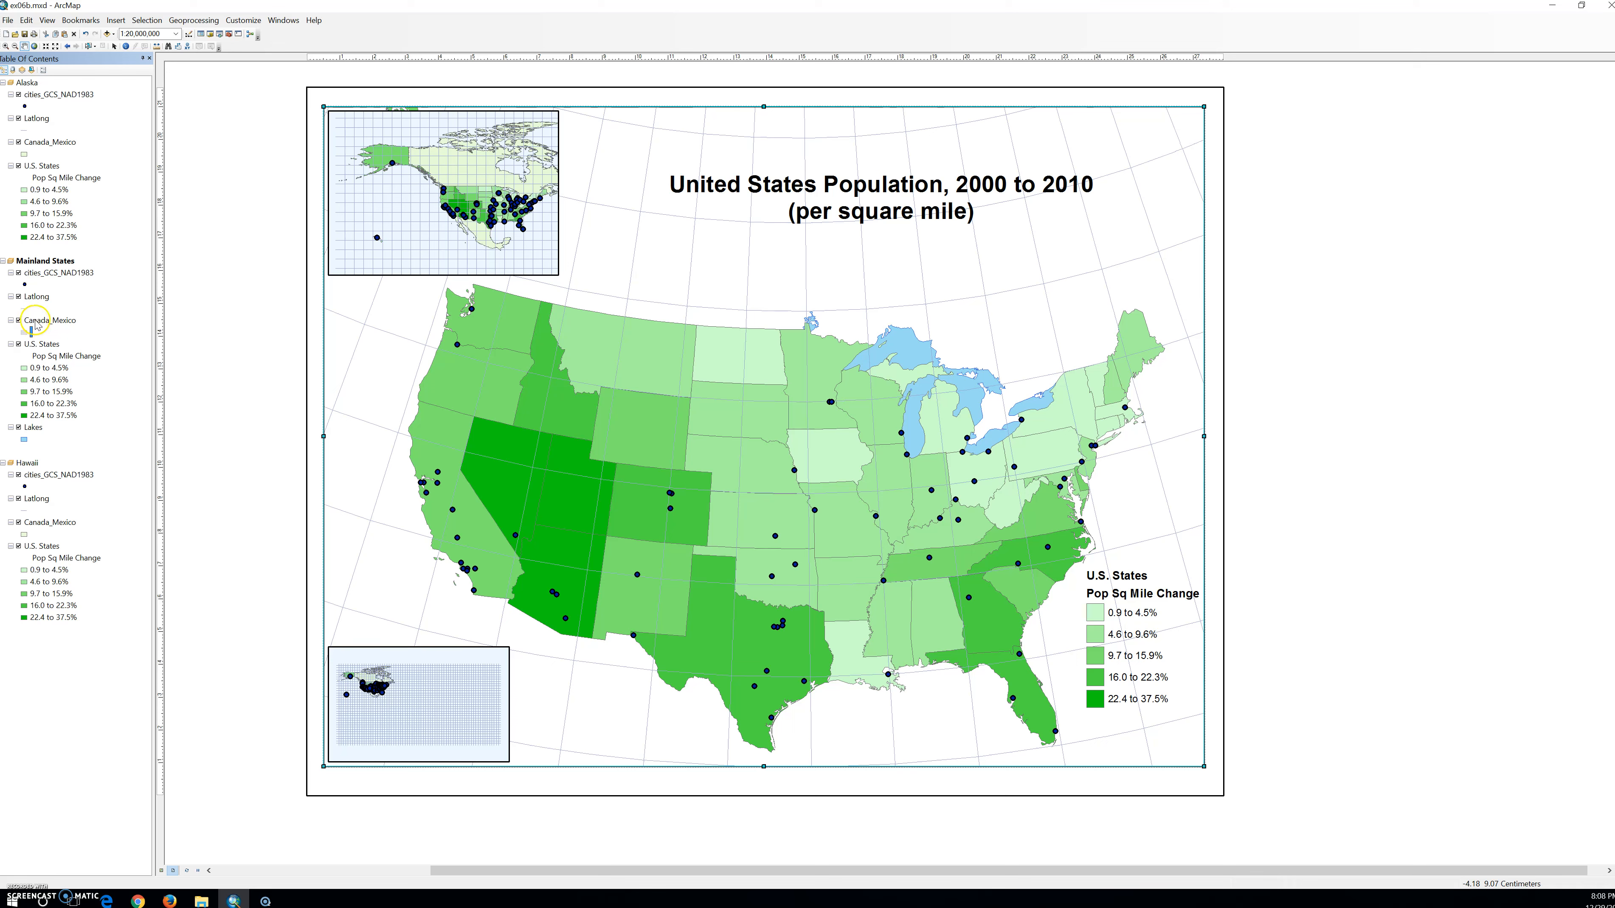
Check the coordinate system in the source properties of the Mainland States cities_GCS_NAD1983 layer.
{"action": "right_click", "coordinate": [41, 272]}
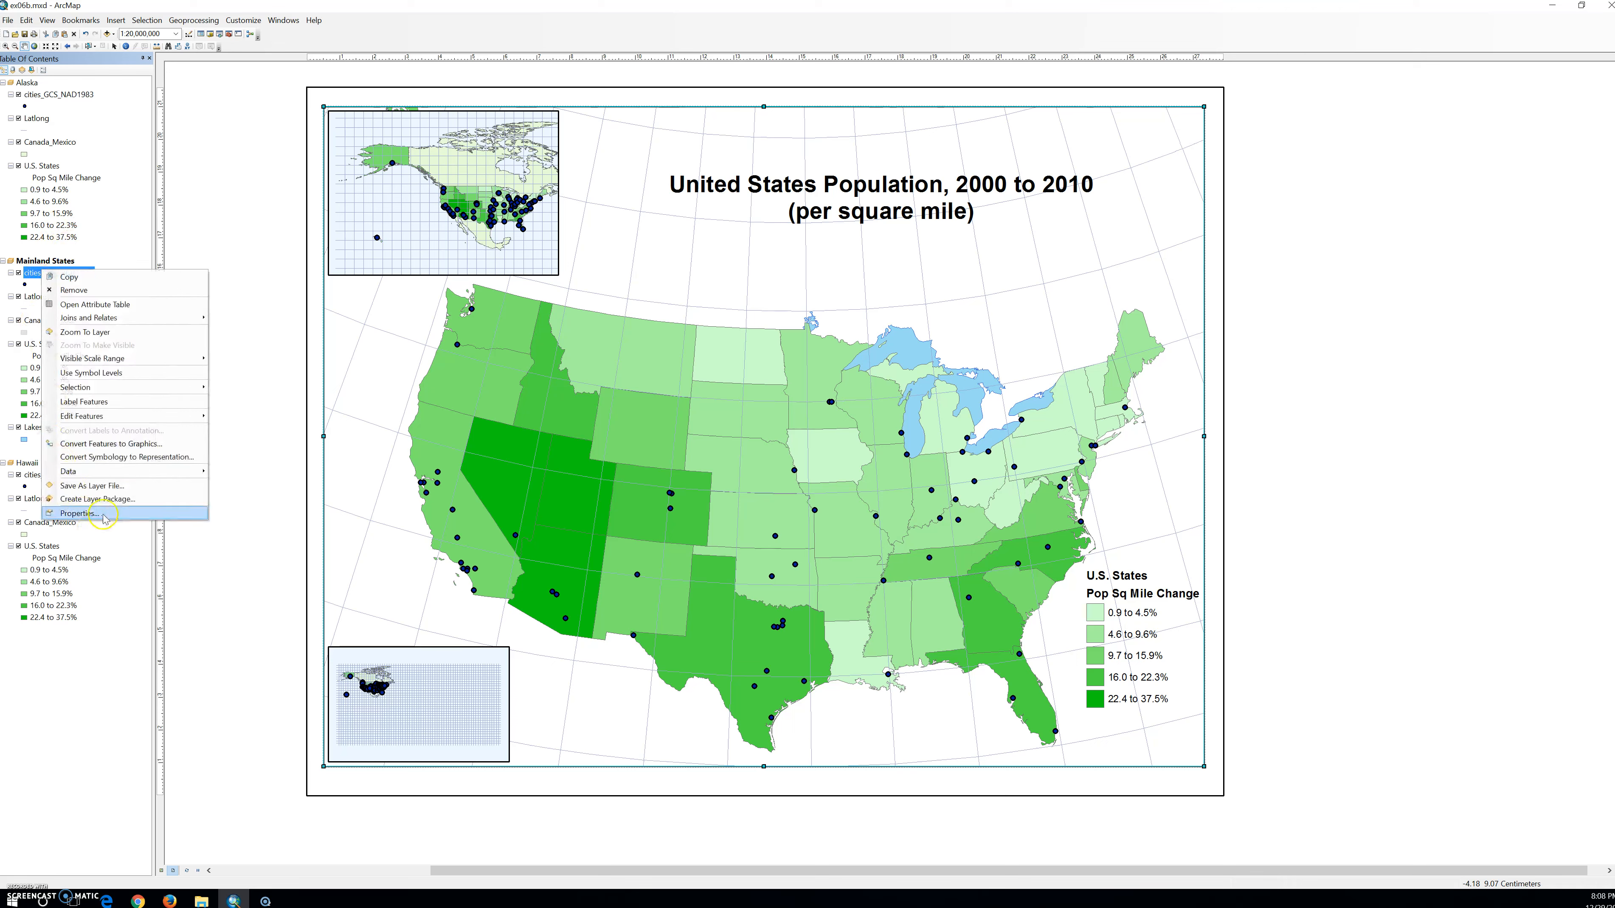
{"action": "left_click", "coordinate": [79, 513]}
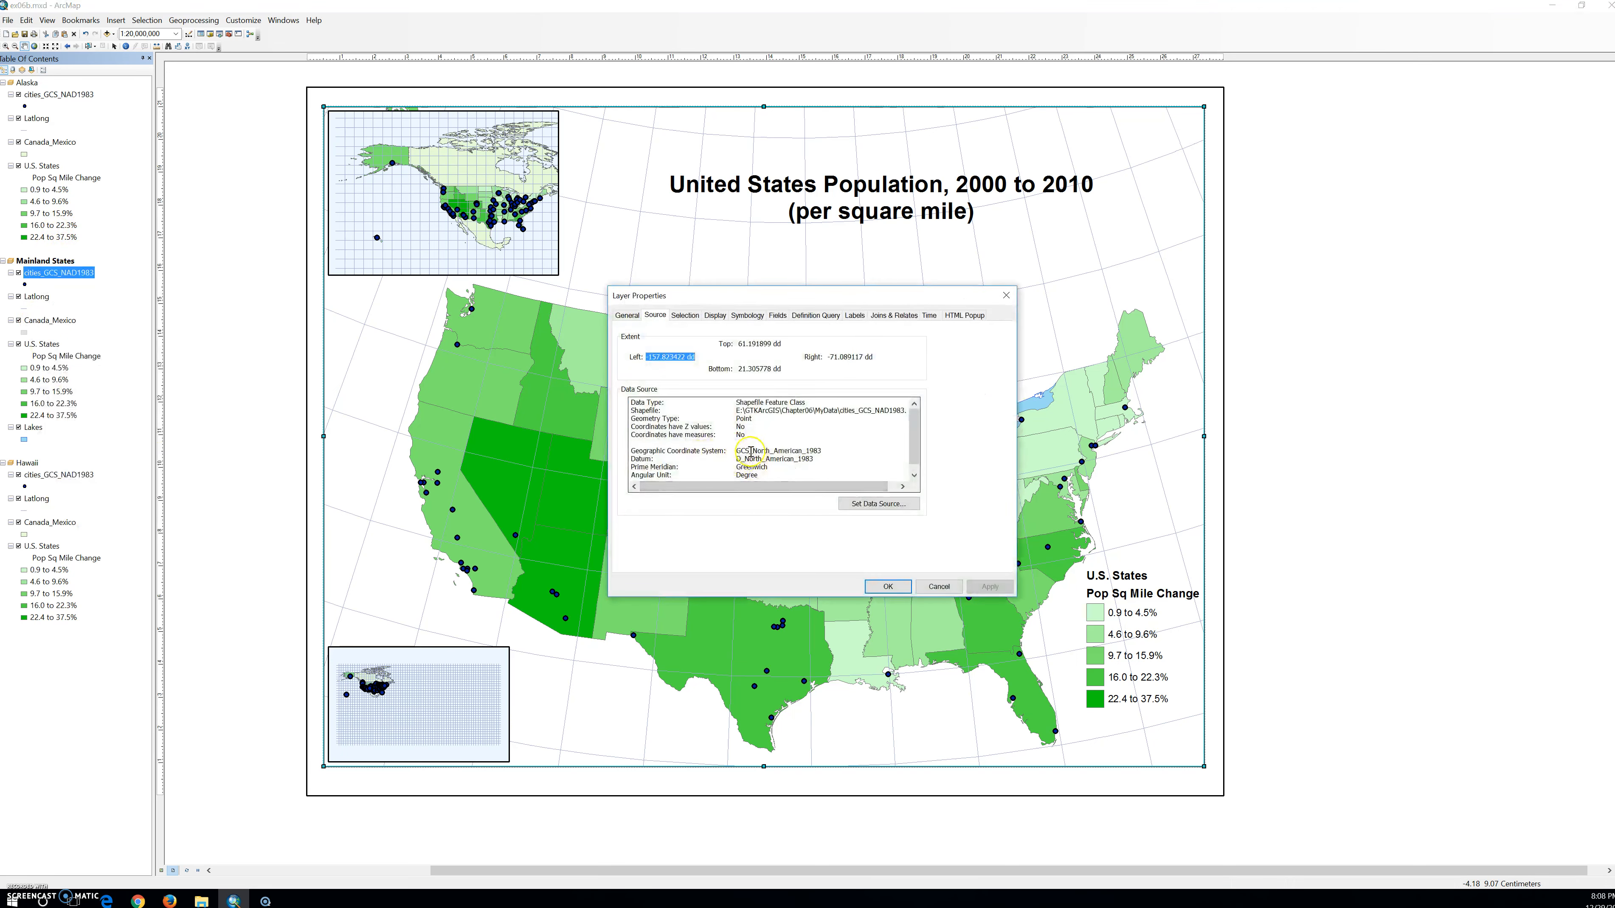
{"action": "left_click_drag", "start_coordinate": [734, 451], "coordinate": [840, 452]}
{"action": "left_click", "coordinate": [888, 587]}
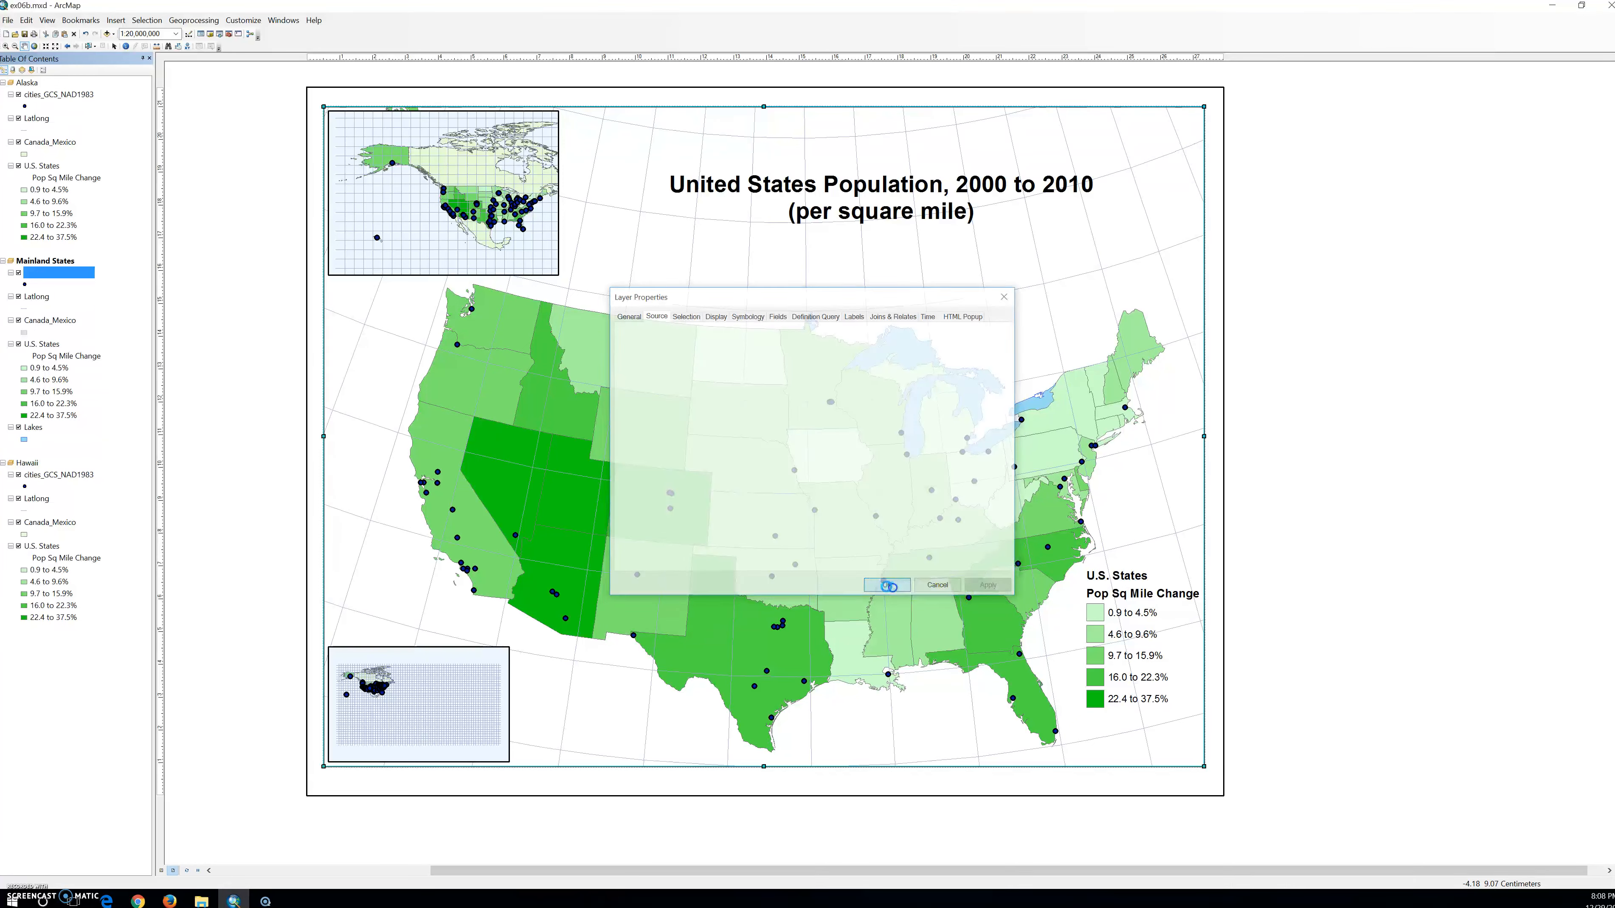
Check the coordinate system in the source properties of the Mainland States Latlong layer.
{"action": "right_click", "coordinate": [35, 296]}
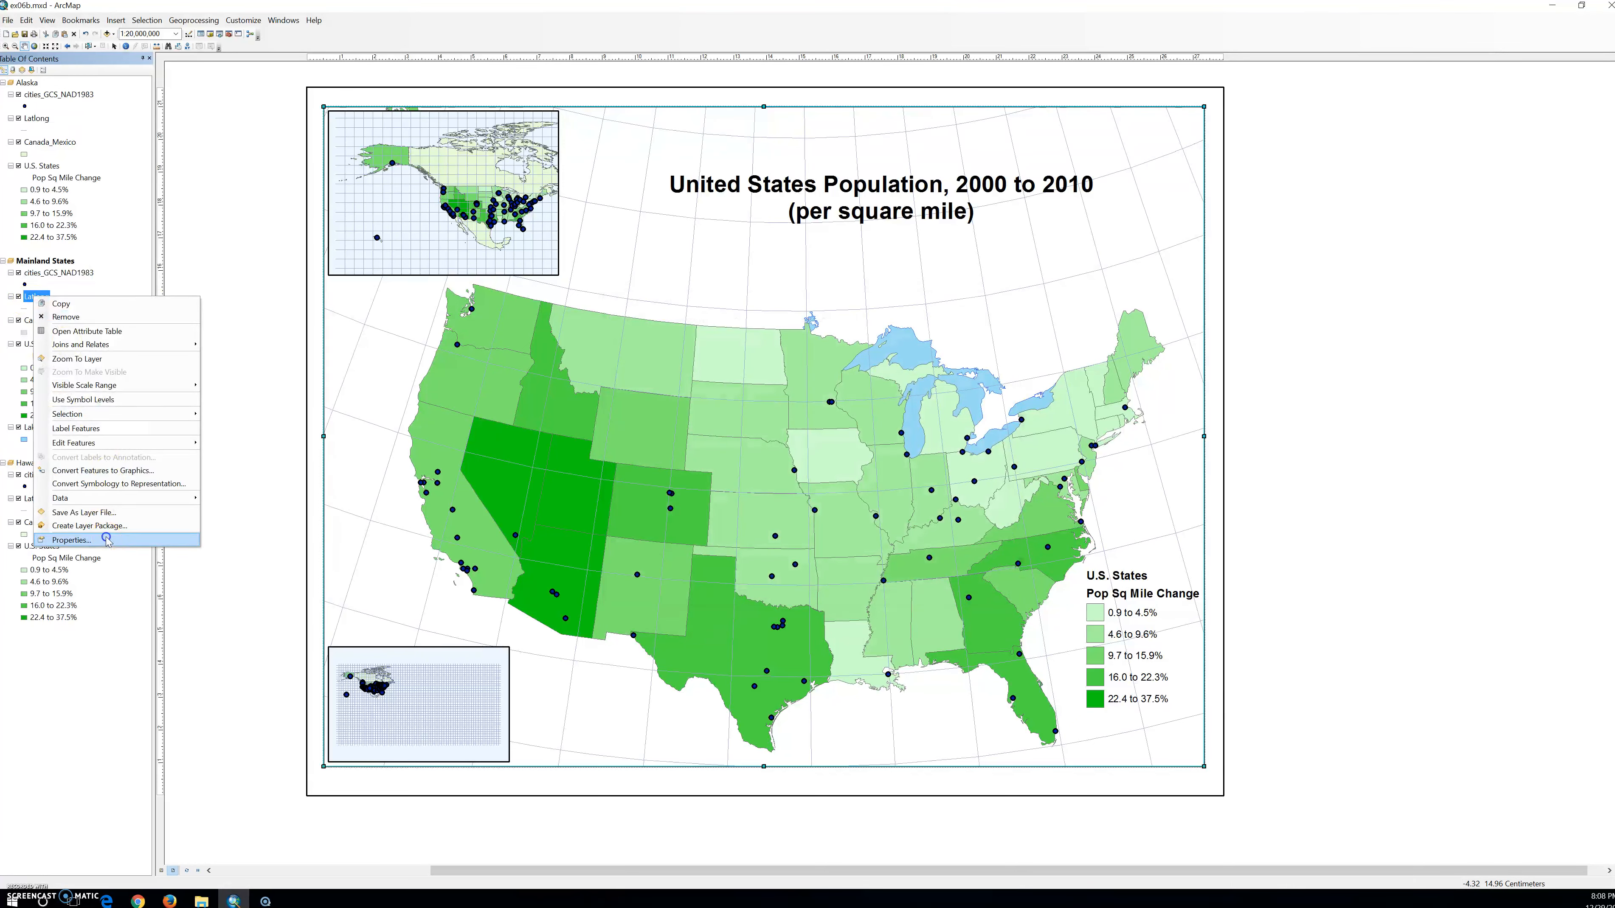
{"action": "left_click", "coordinate": [71, 540]}
{"action": "left_click_drag", "start_coordinate": [754, 441], "coordinate": [770, 446]}
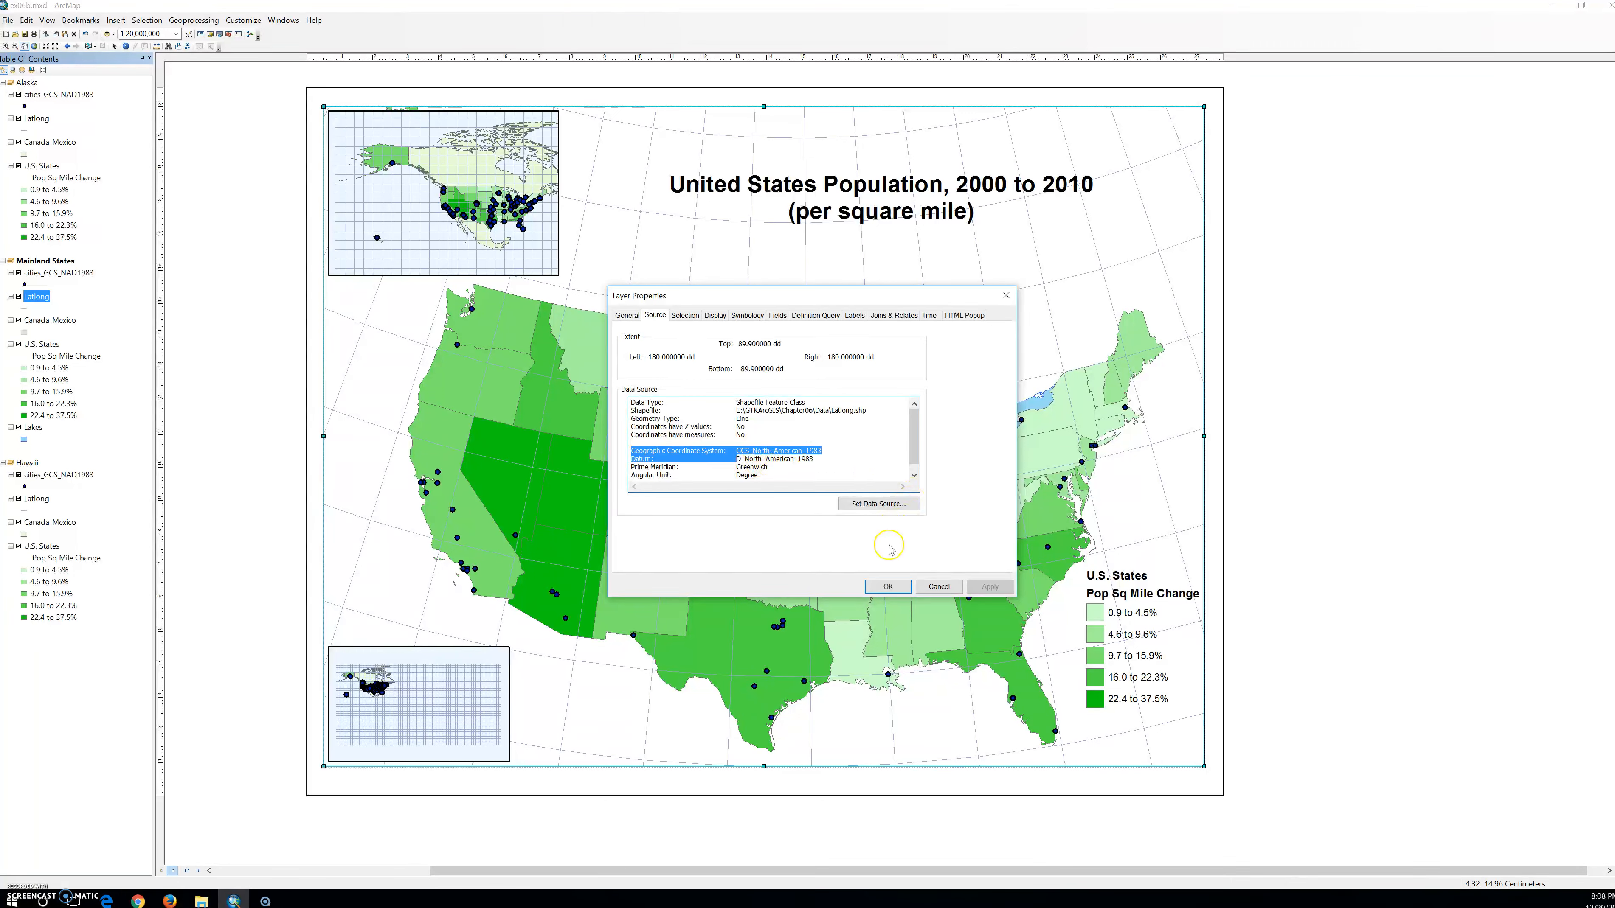
{"action": "left_click", "coordinate": [890, 594]}
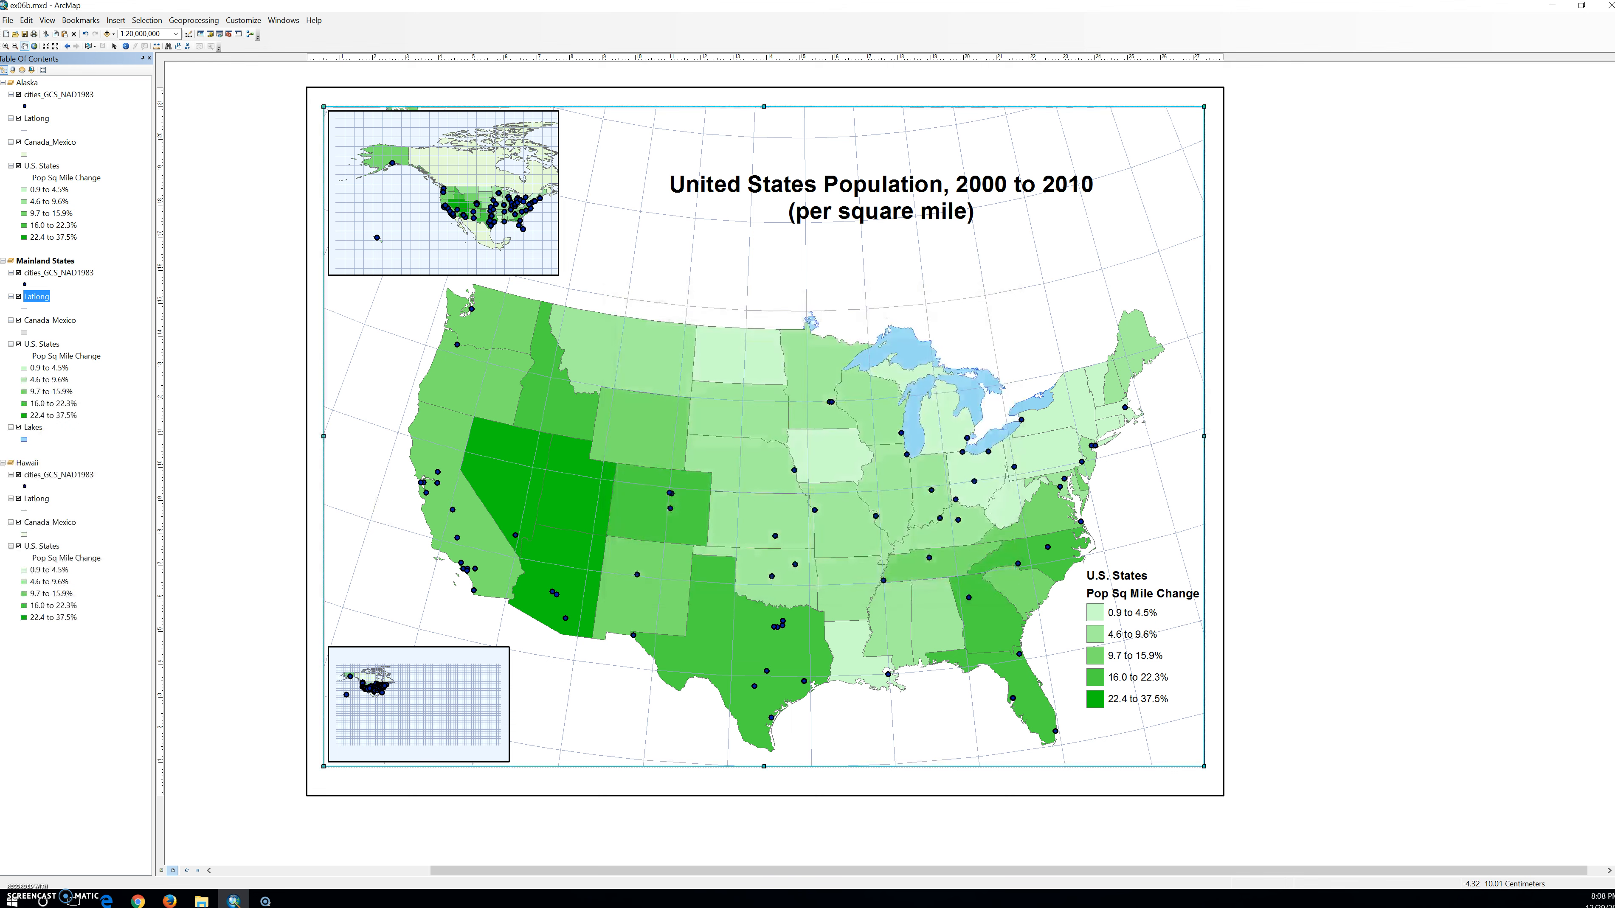
Check the coordinate system in the source properties of the Mainland States Canada_Mexico layer.
{"action": "right_click", "coordinate": [56, 322]}
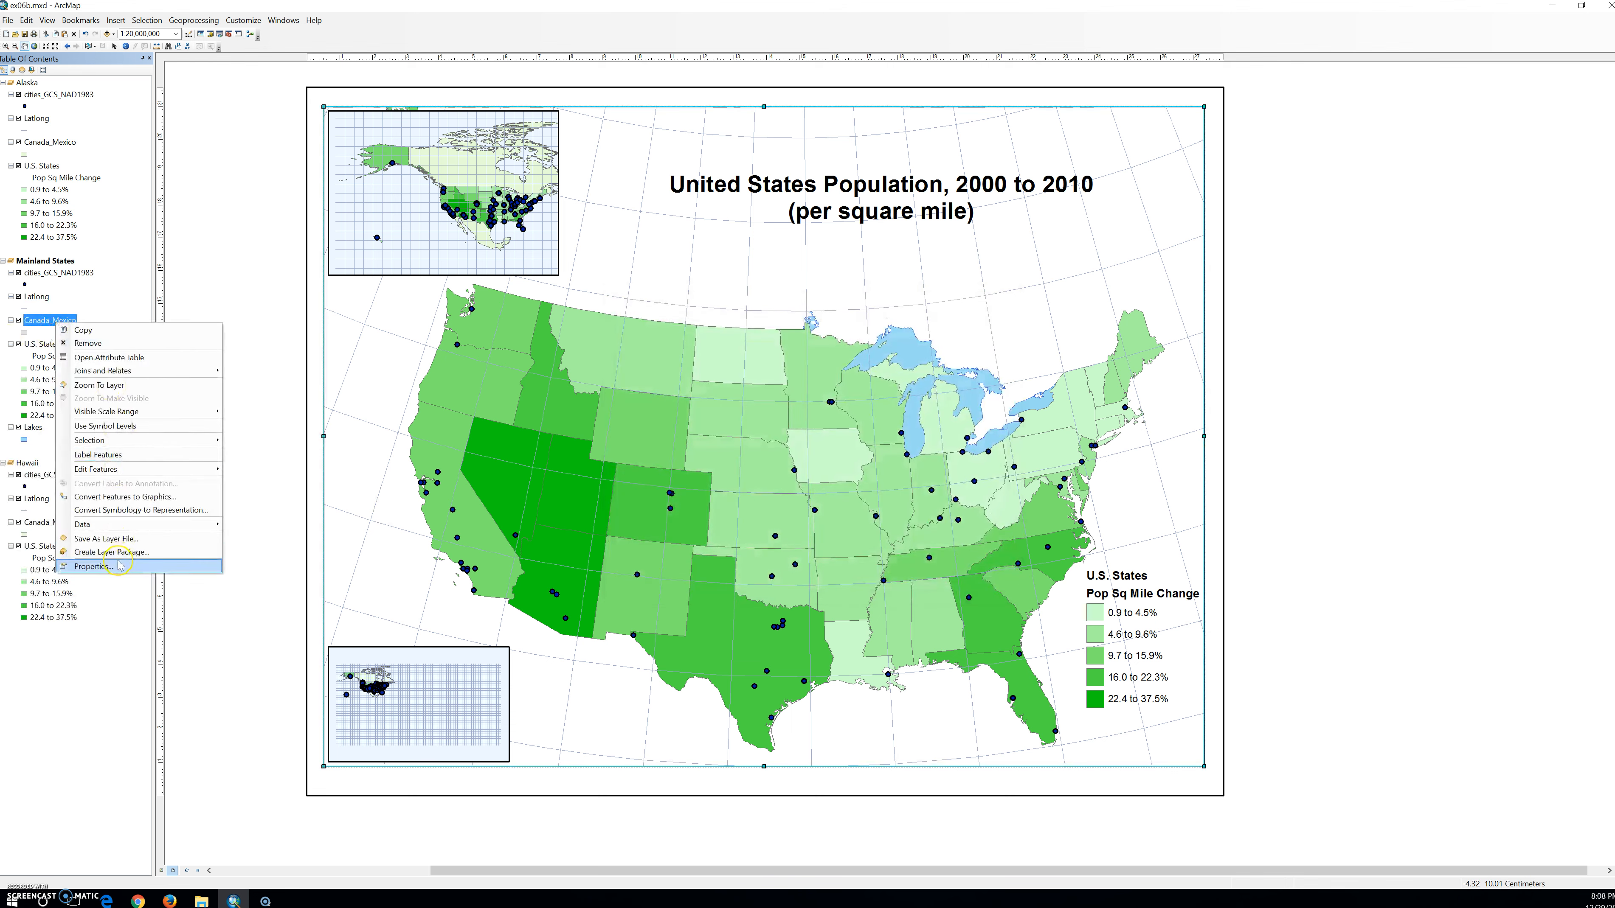
{"action": "left_click", "coordinate": [116, 566]}
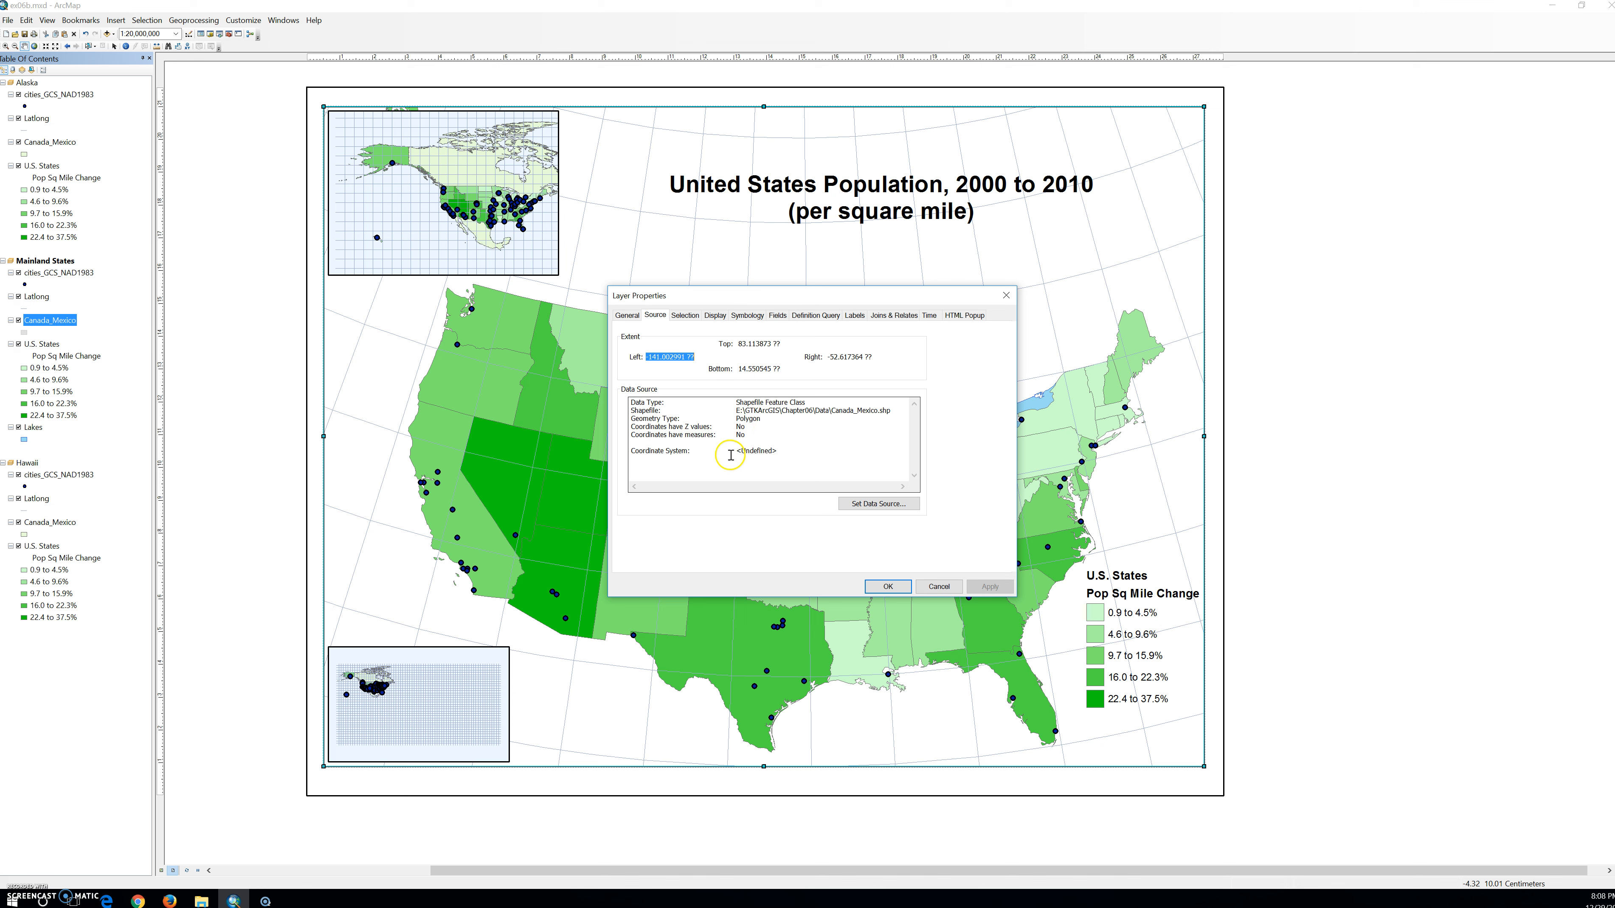
{"action": "left_click_drag", "start_coordinate": [734, 450], "coordinate": [788, 448]}
{"action": "left_click", "coordinate": [905, 592]}
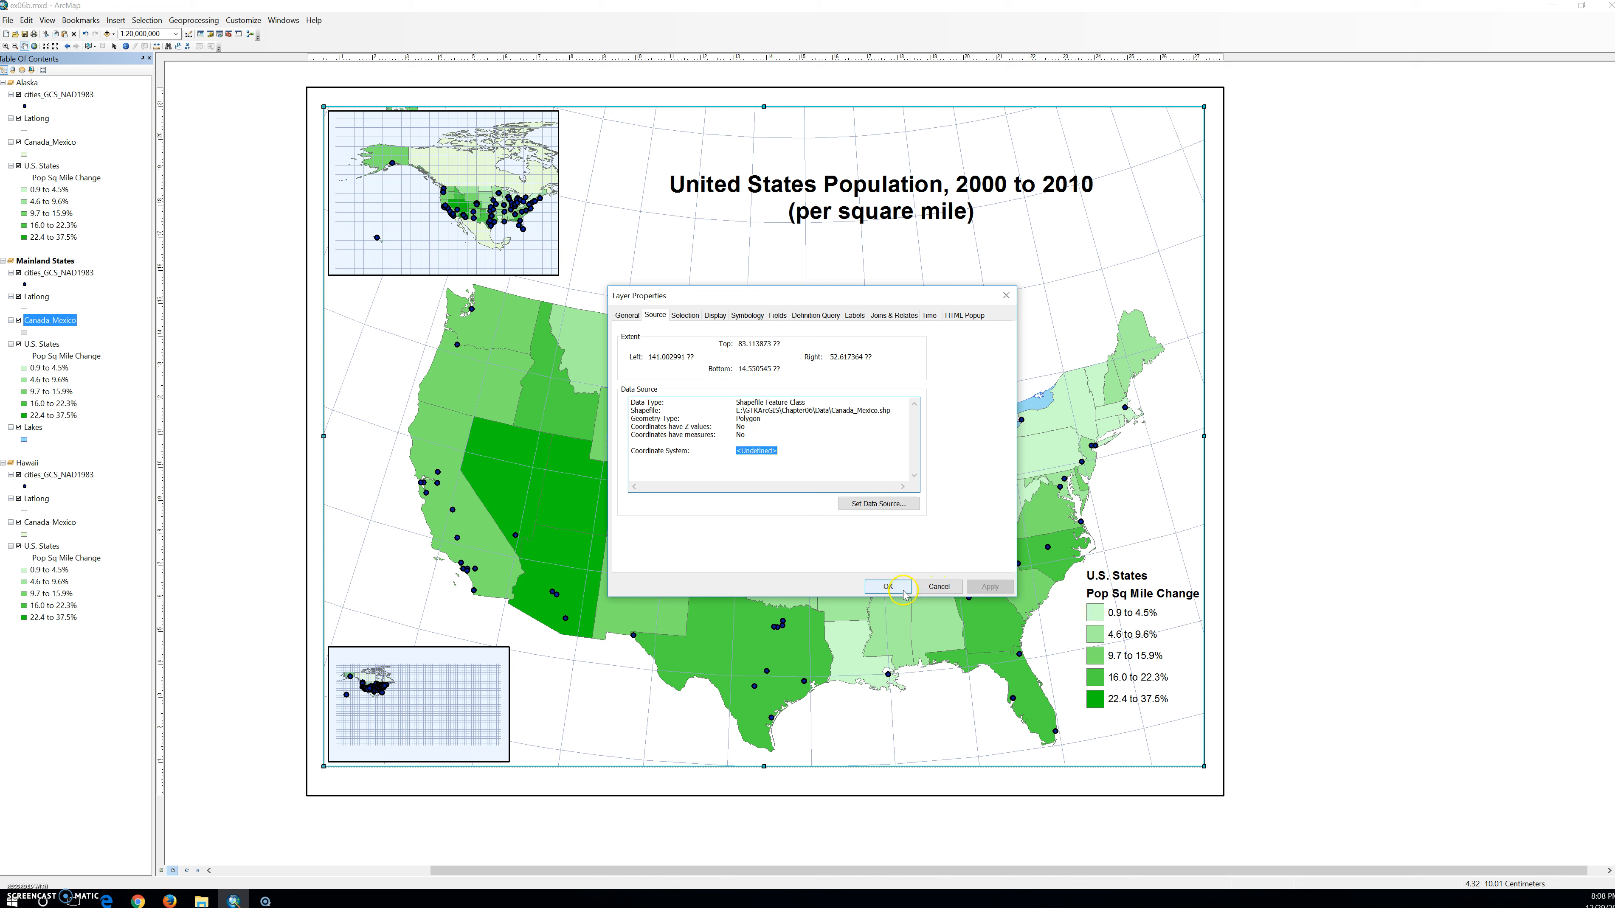
Check the coordinate systems in the source properties of the Mainland States U.S. States and Lakes layers.
{"action": "right_click", "coordinate": [38, 345]}
{"action": "left_click", "coordinate": [137, 592]}
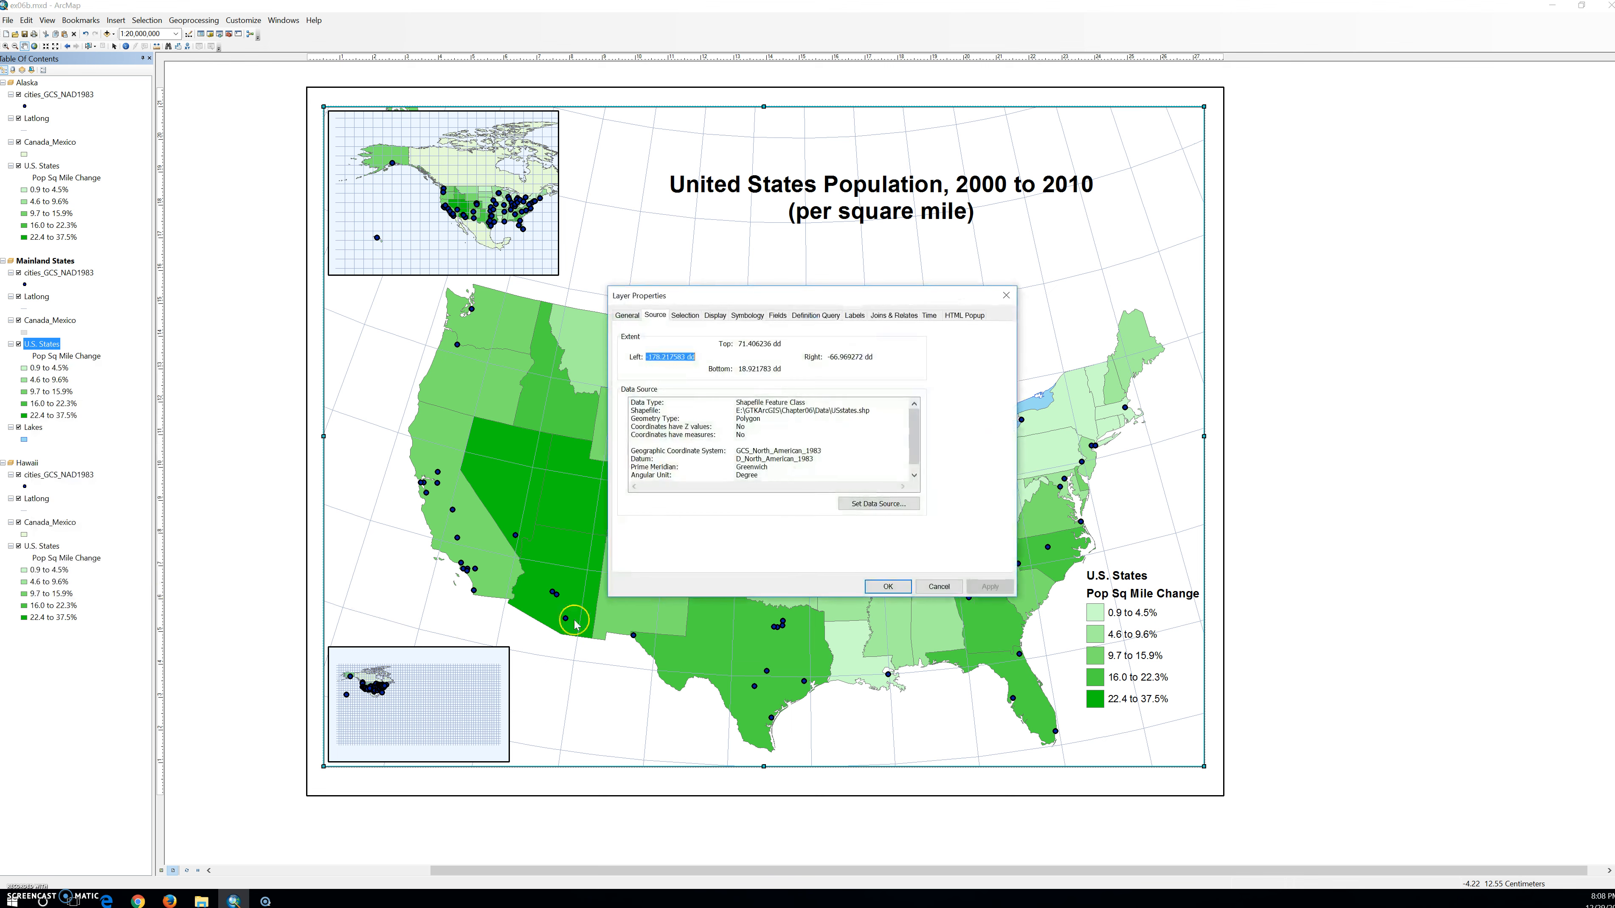
{"action": "left_click_drag", "start_coordinate": [723, 456], "coordinate": [812, 447]}
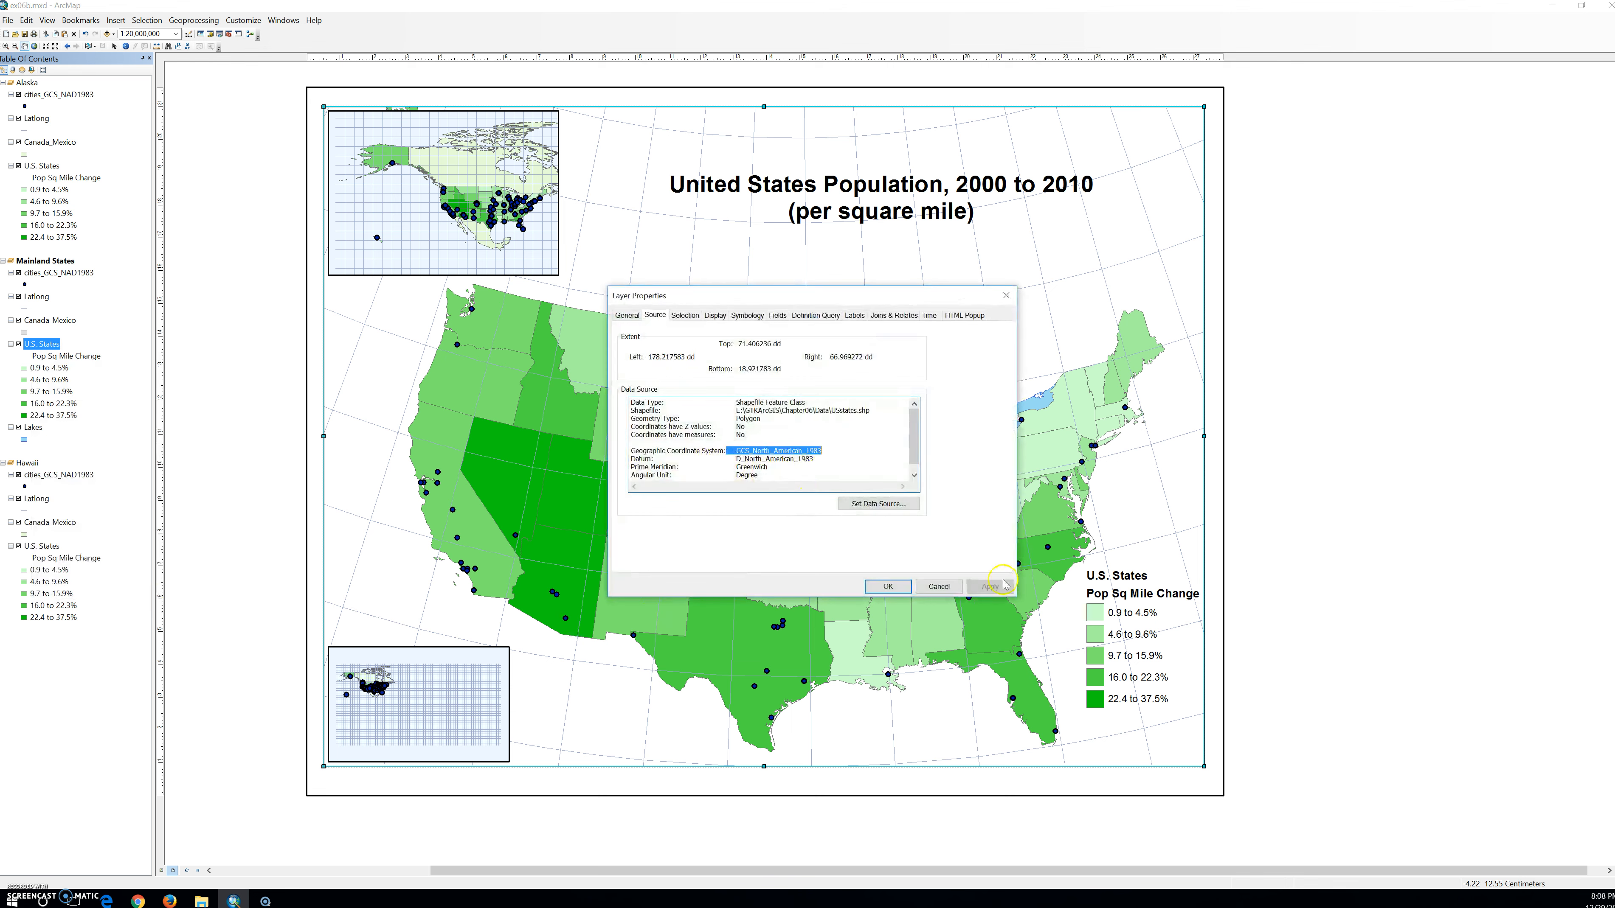
{"action": "left_click", "coordinate": [888, 586]}
{"action": "right_click", "coordinate": [33, 427]}
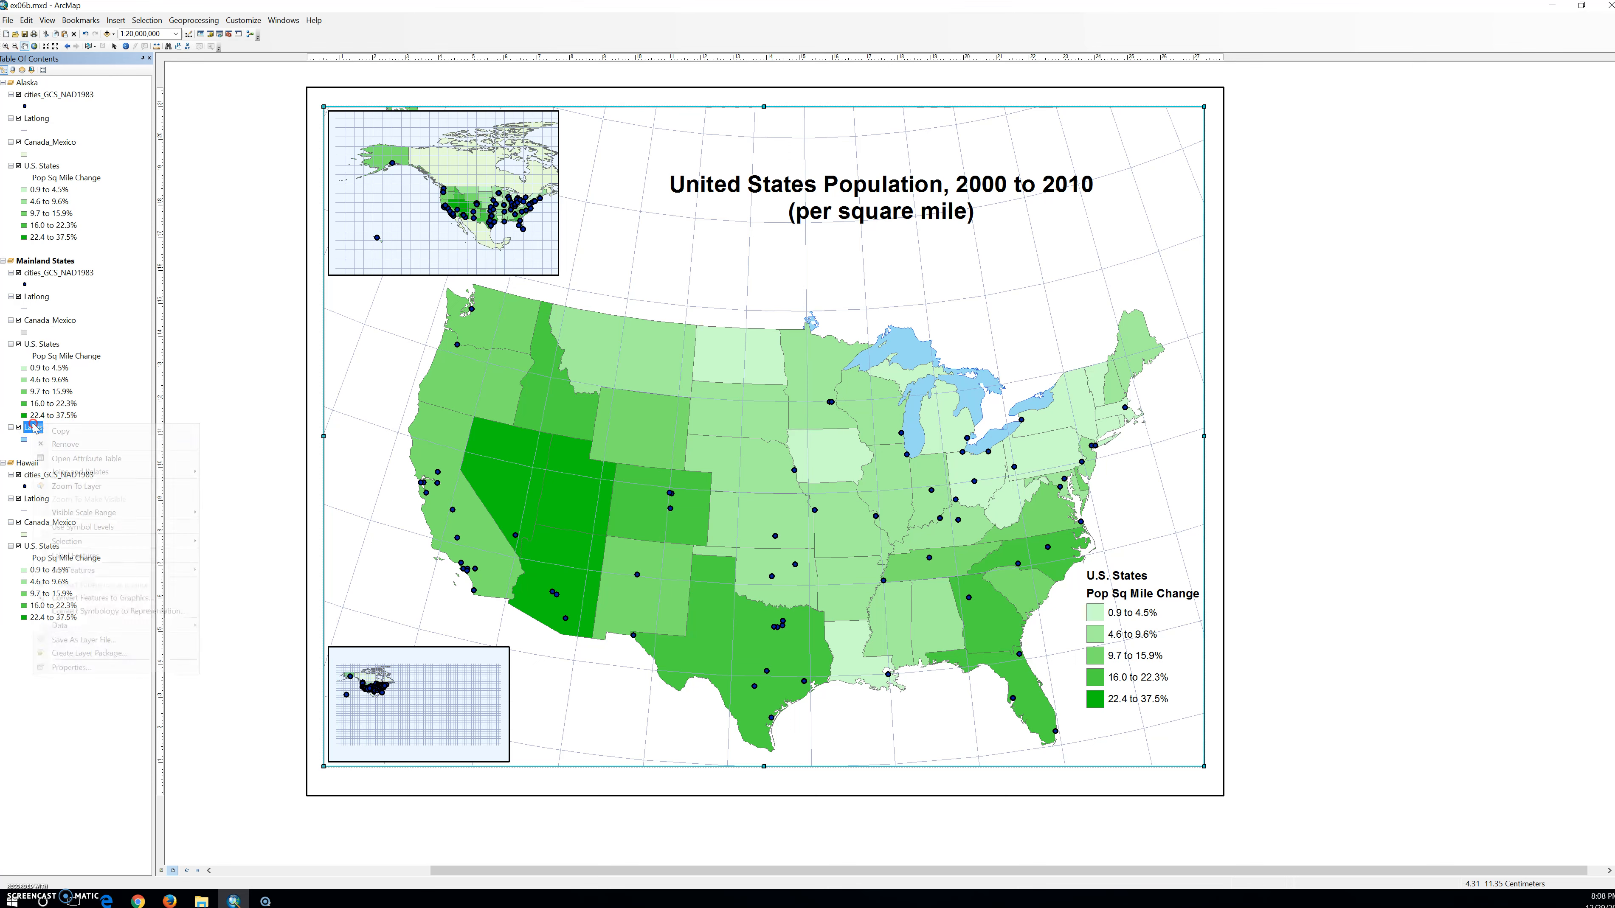
{"action": "left_click", "coordinate": [111, 681]}
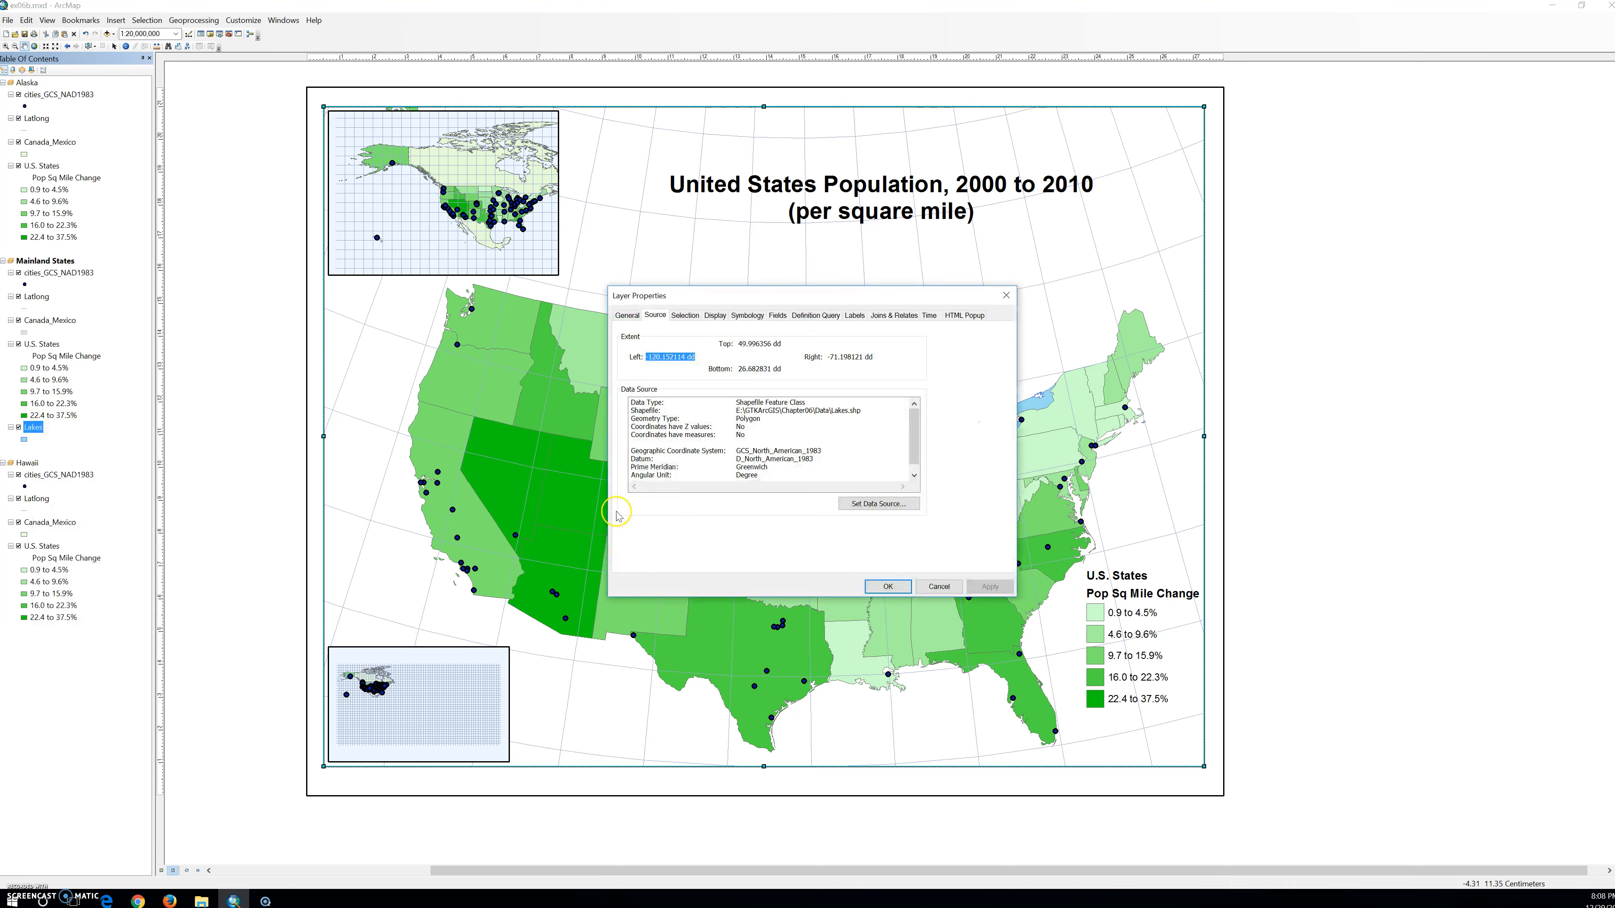
{"action": "left_click", "coordinate": [893, 586]}
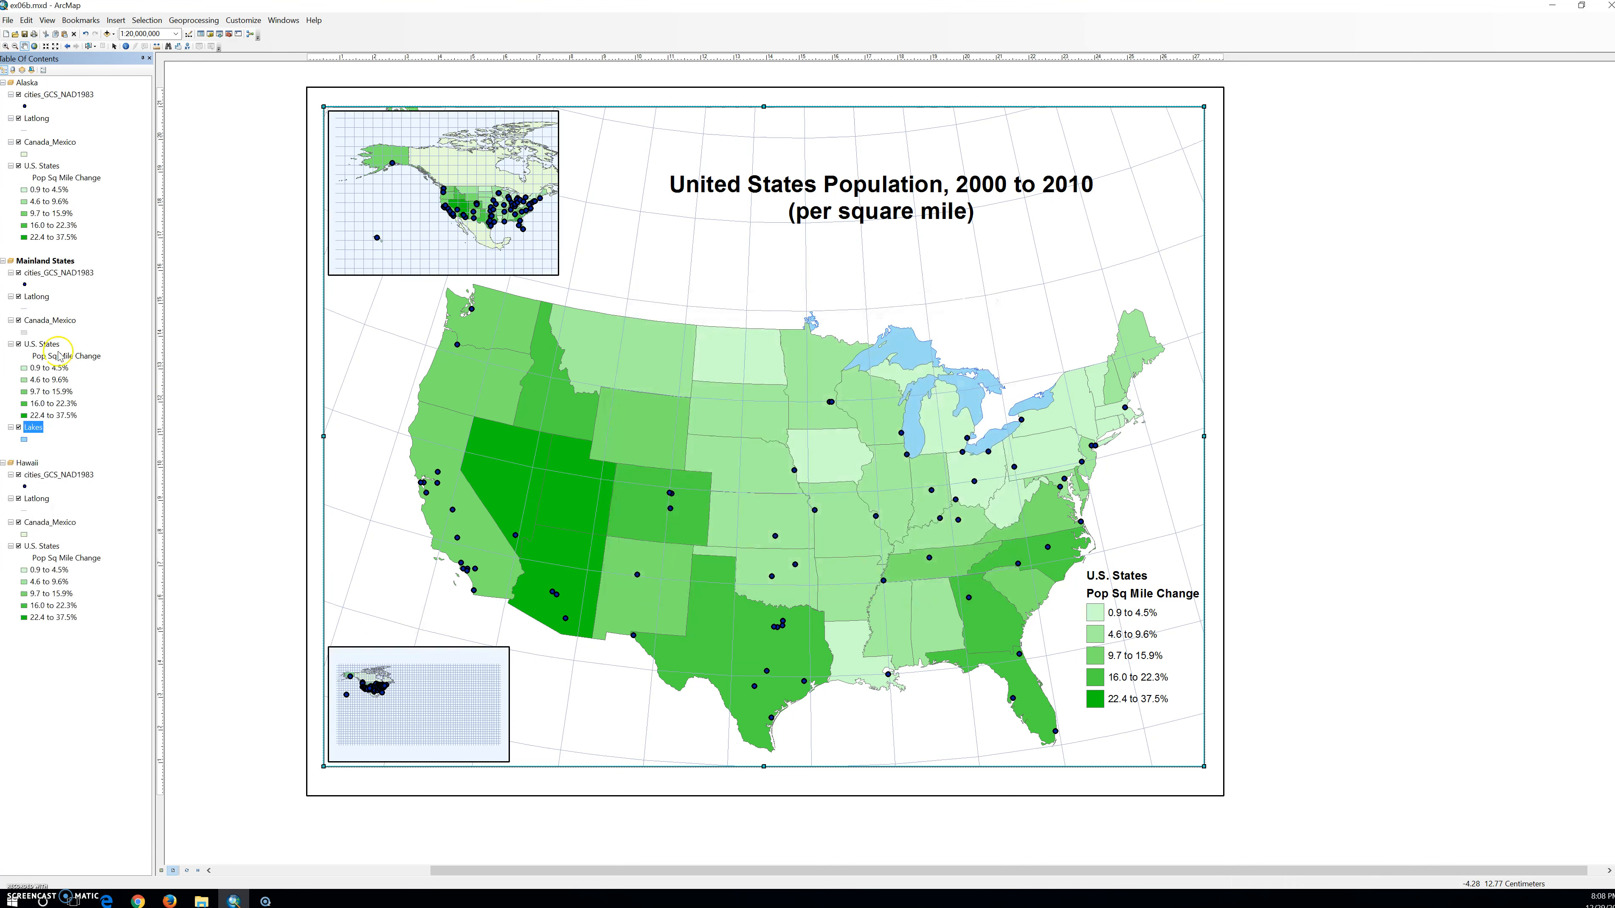
Review the Canada_Mexico layer's data source information once more and close its properties without changes.
{"action": "right_click", "coordinate": [51, 324]}
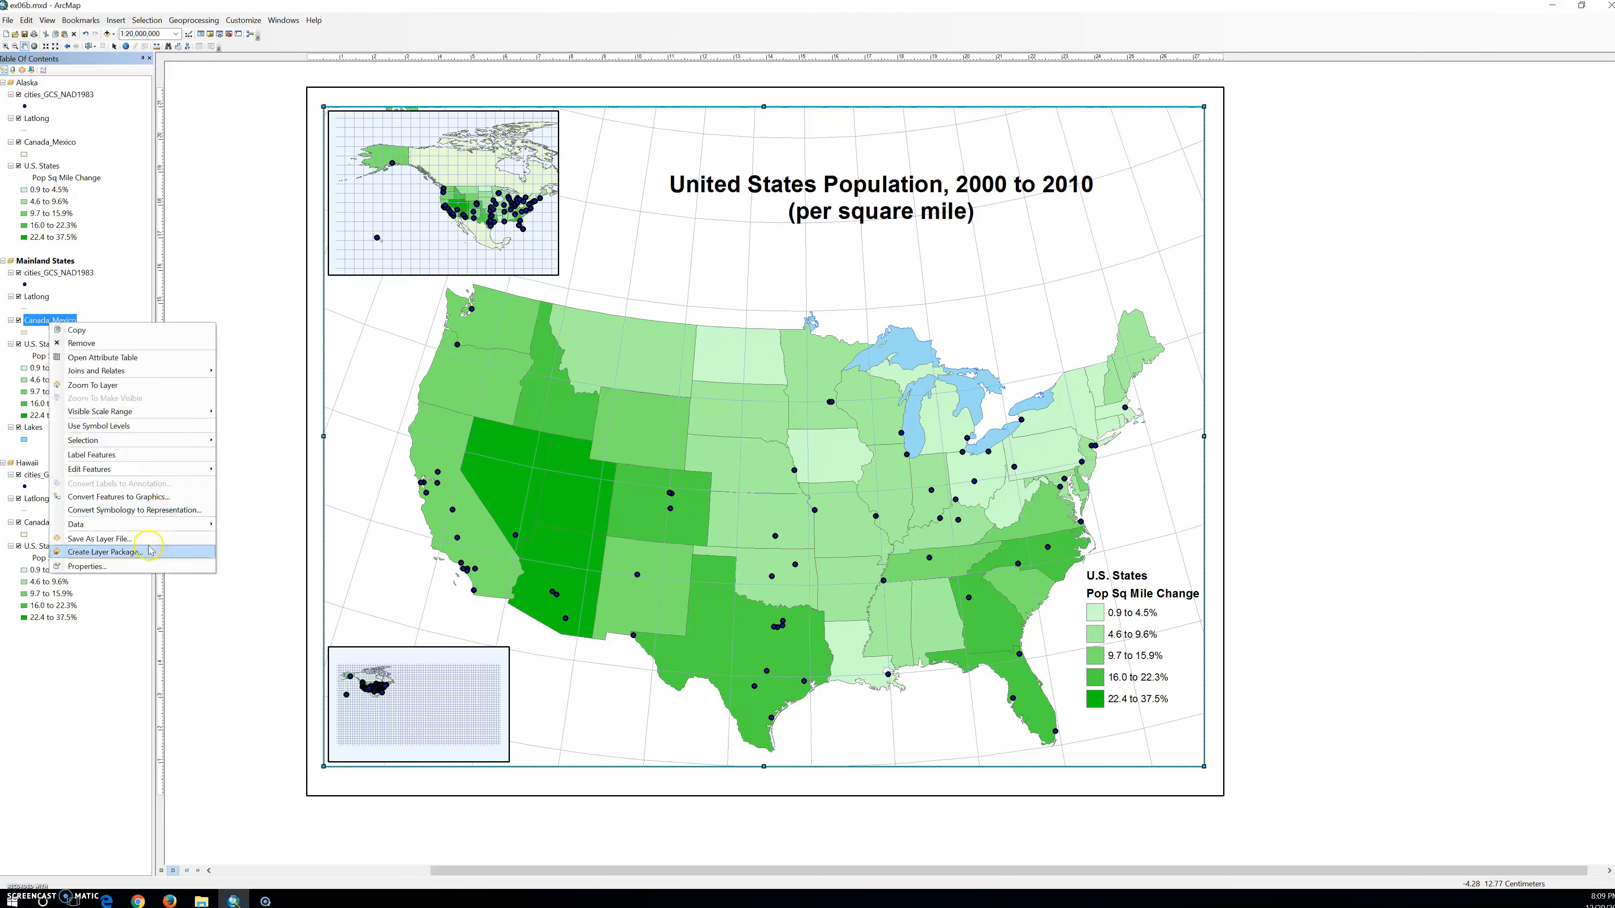
{"action": "left_click", "coordinate": [144, 562]}
{"action": "left_click", "coordinate": [881, 507]}
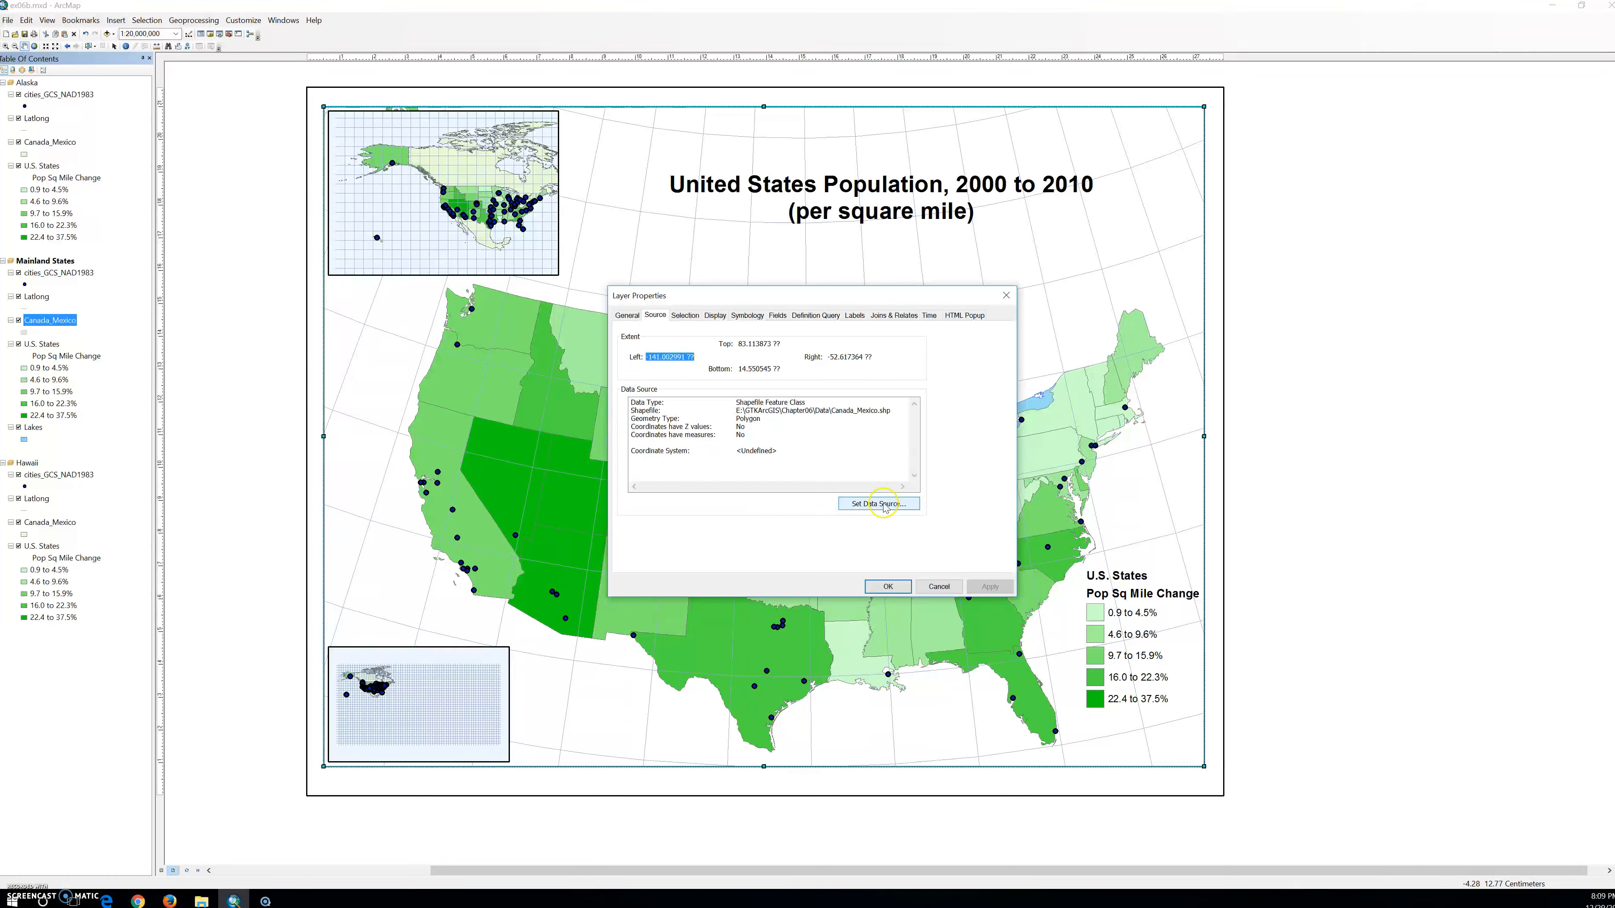
{"action": "left_click", "coordinate": [1010, 300]}
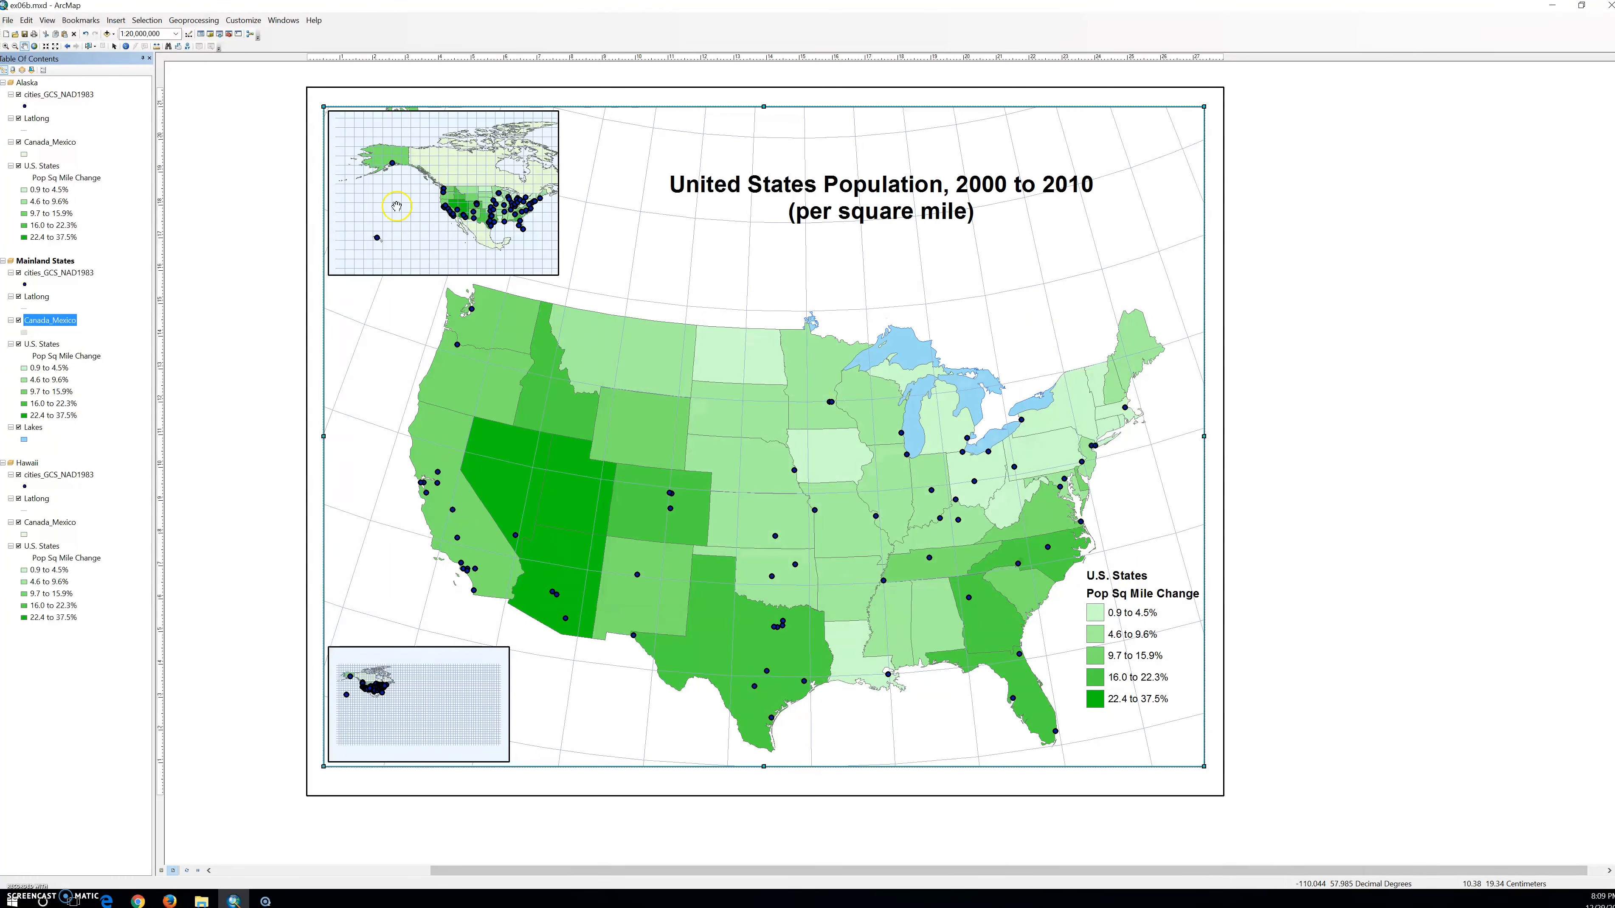
Open the Project tool from Projections and Transformations and choose Canada_Mexico as the input dataset.
{"action": "left_click", "coordinate": [228, 36]}
{"action": "double_click", "coordinate": [405, 700]}
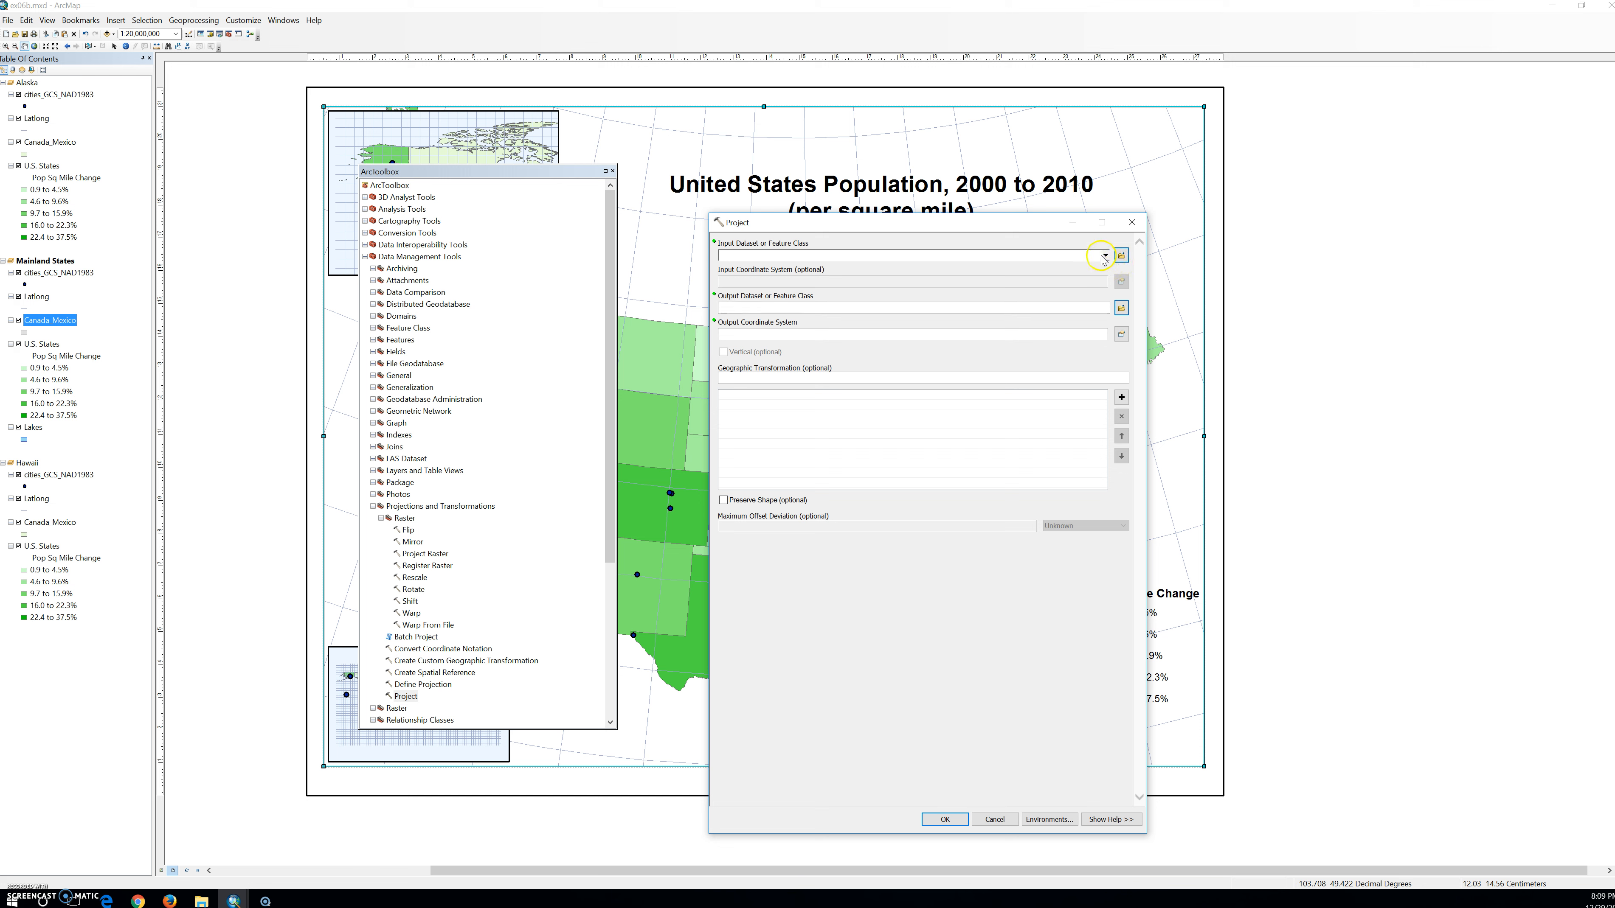
{"action": "left_click", "coordinate": [1105, 255]}
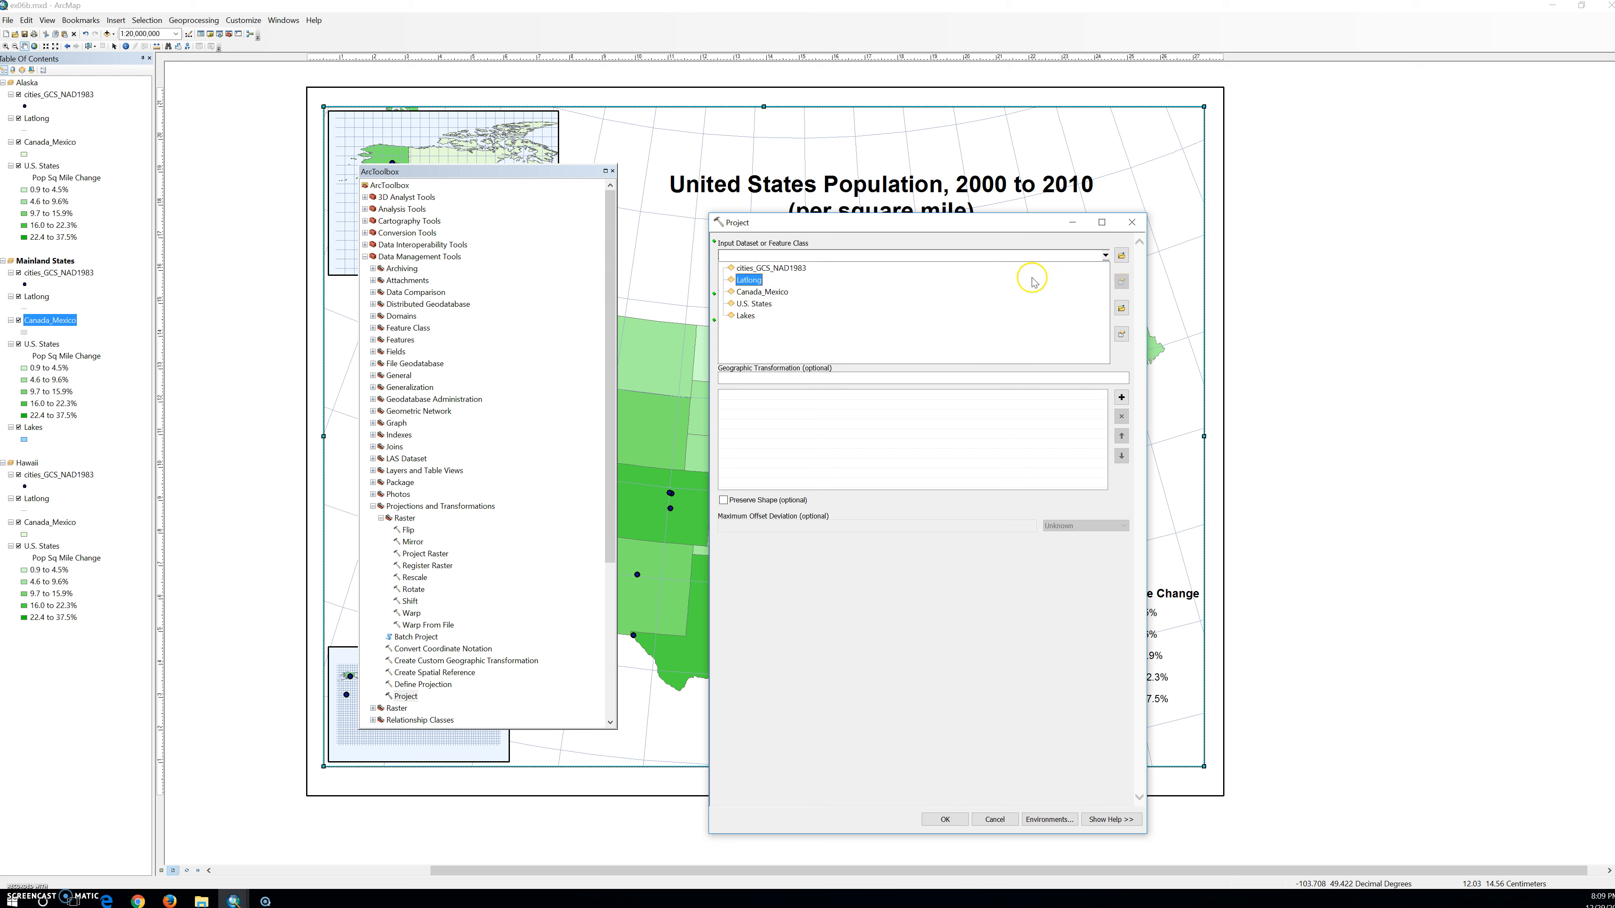
{"action": "left_click", "coordinate": [779, 293]}
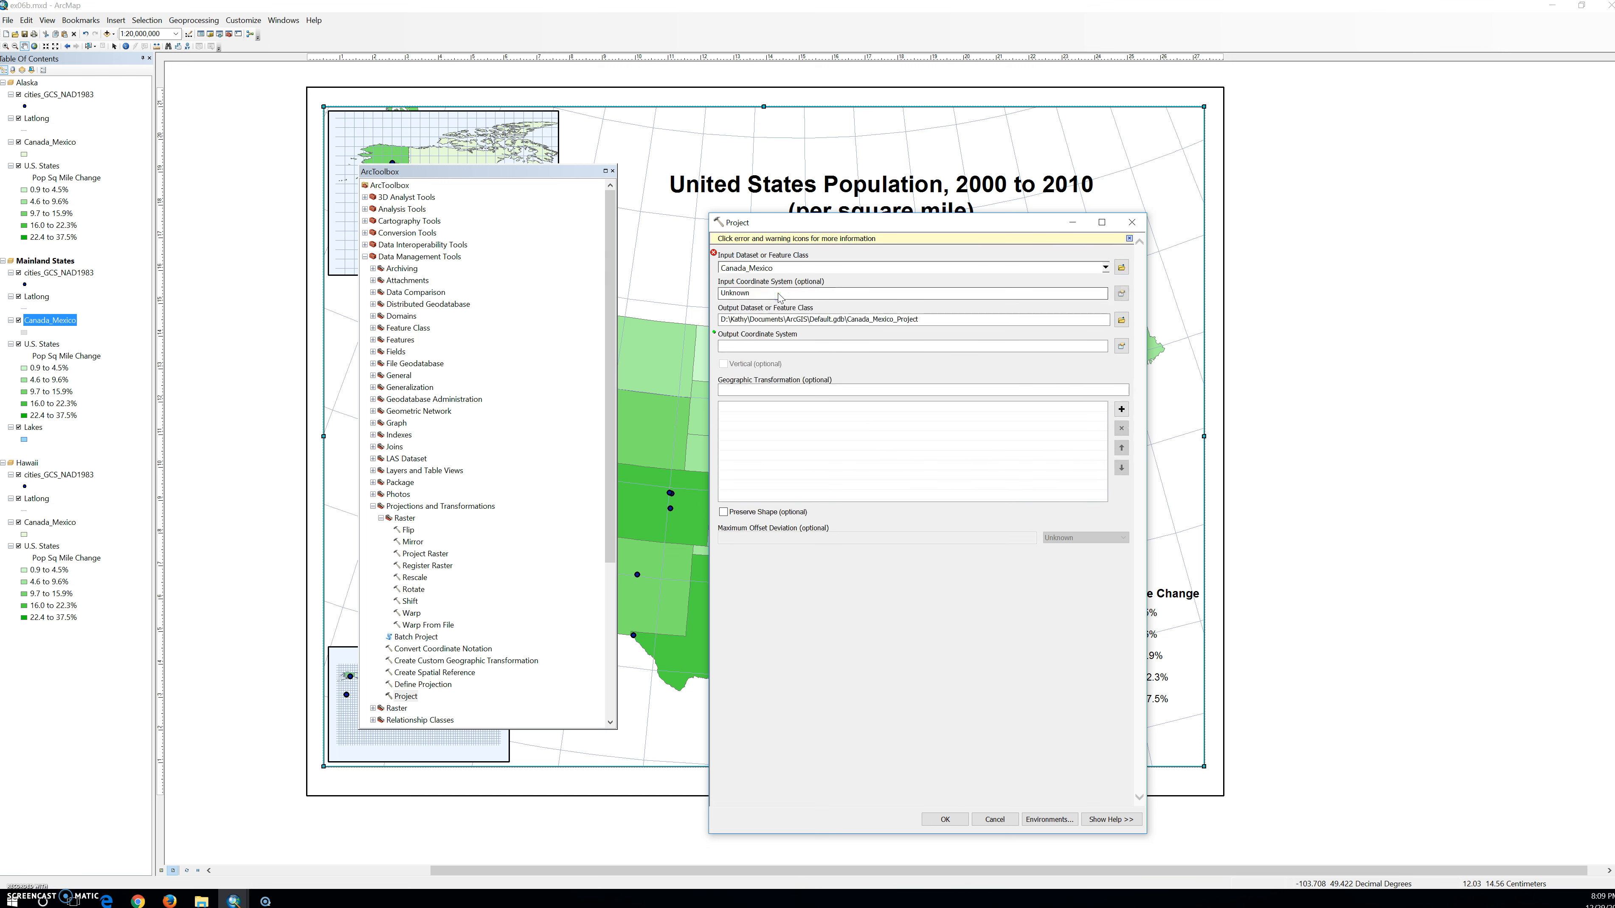
Set the Project tool's input coordinate system to GCS_North_American_1983.
{"action": "left_click", "coordinate": [1121, 294]}
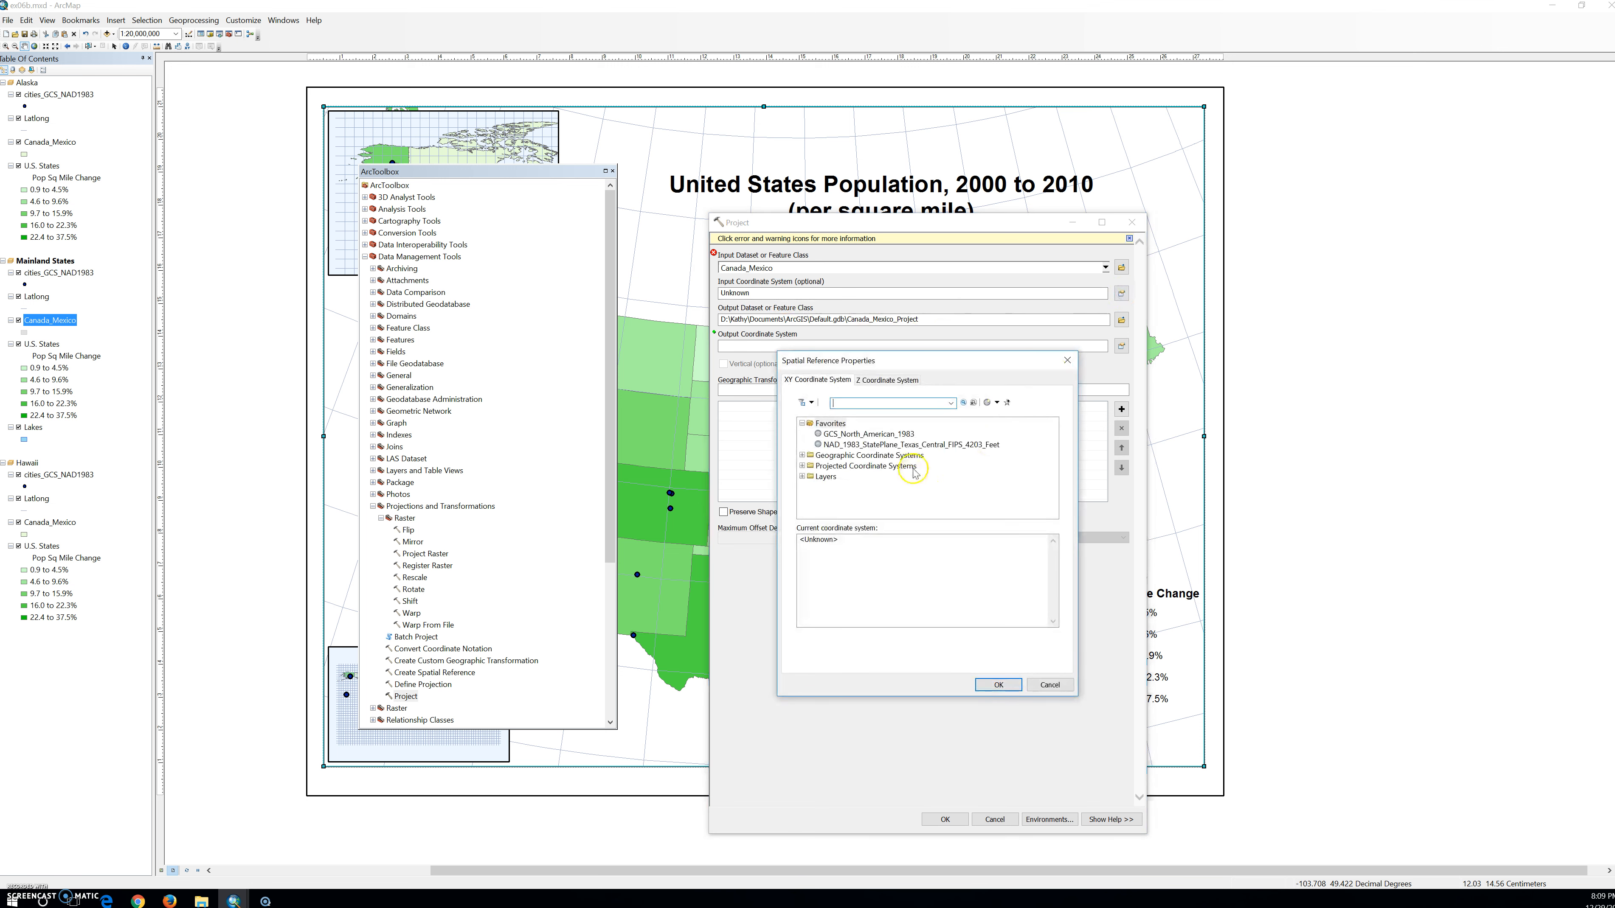
{"action": "left_click", "coordinate": [871, 435]}
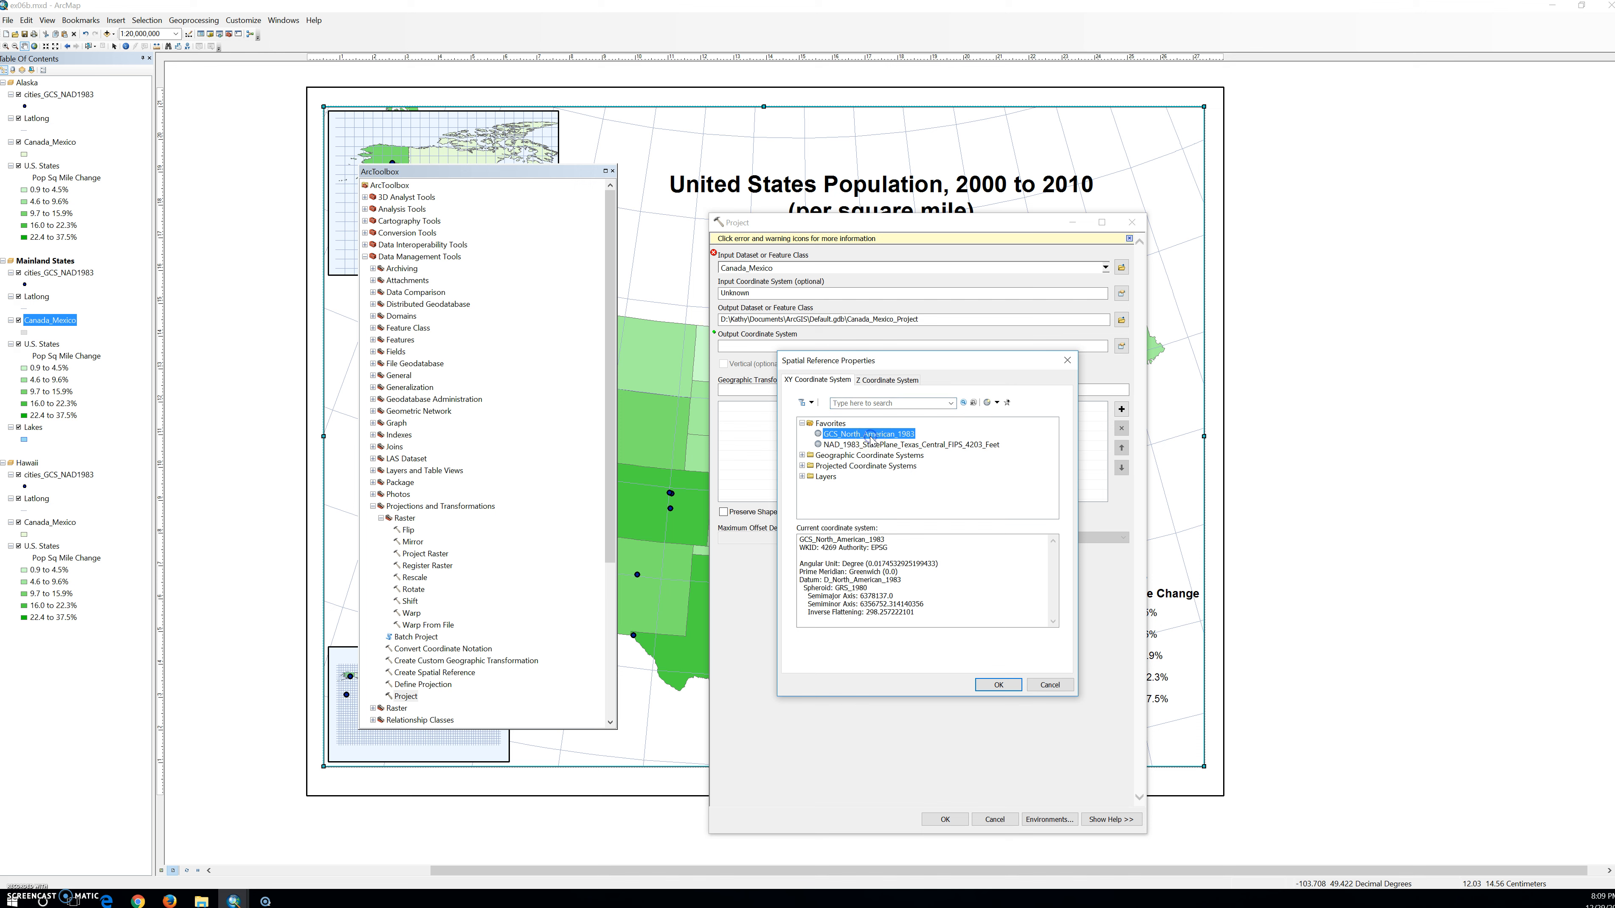
{"action": "left_click", "coordinate": [997, 684]}
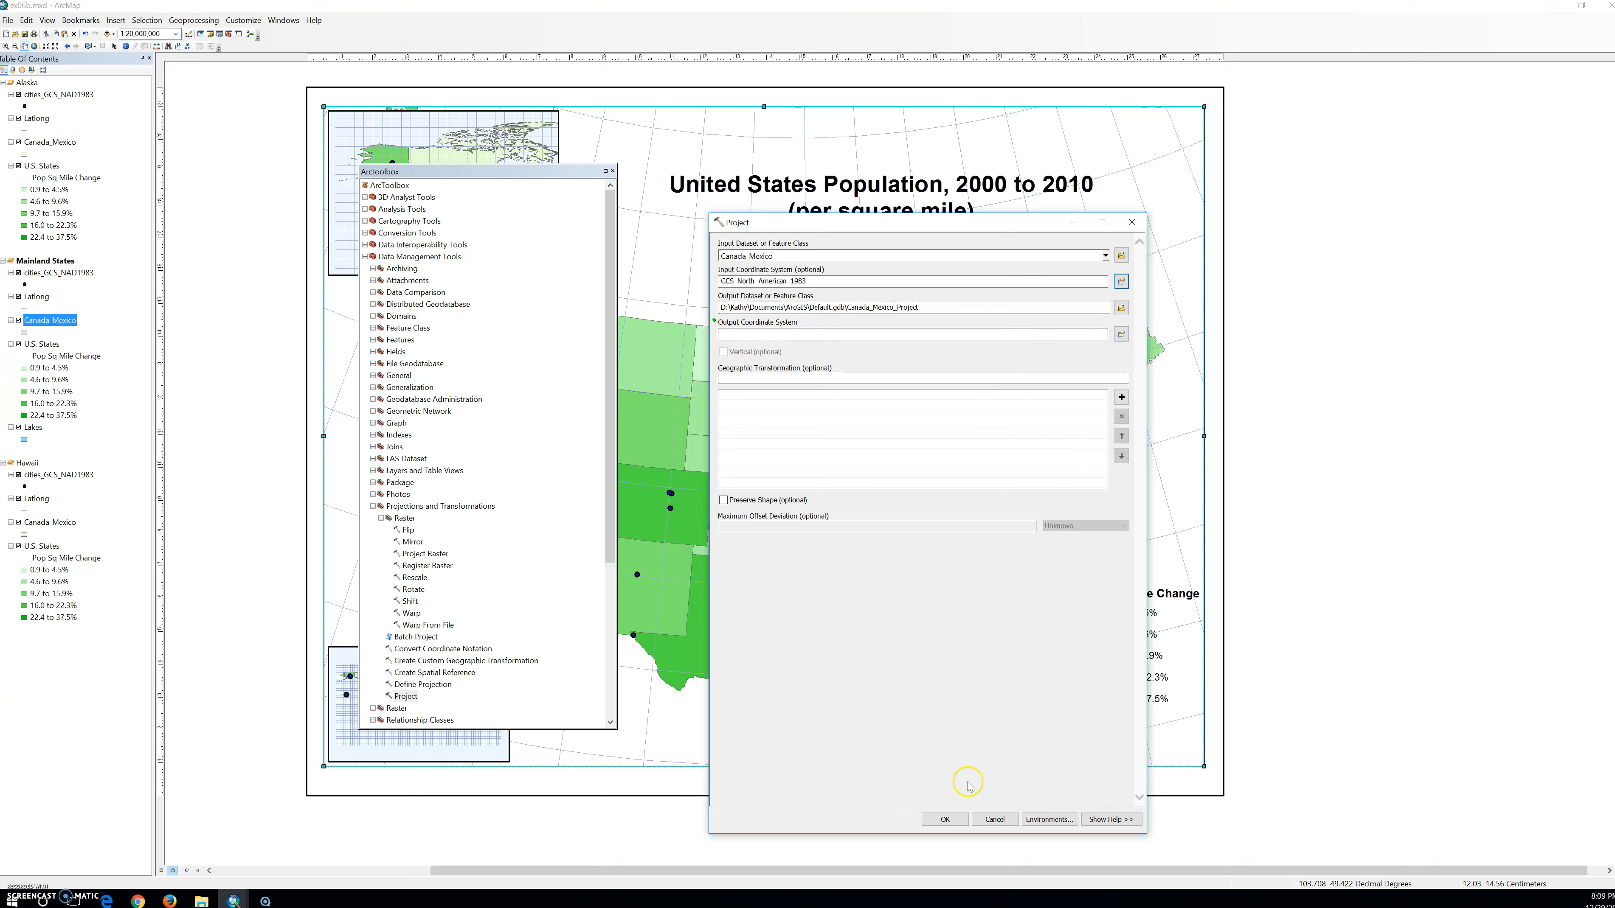
Try to run the Project tool without an output coordinate system, and recheck the input coordinate system setting.
{"action": "left_click", "coordinate": [944, 819]}
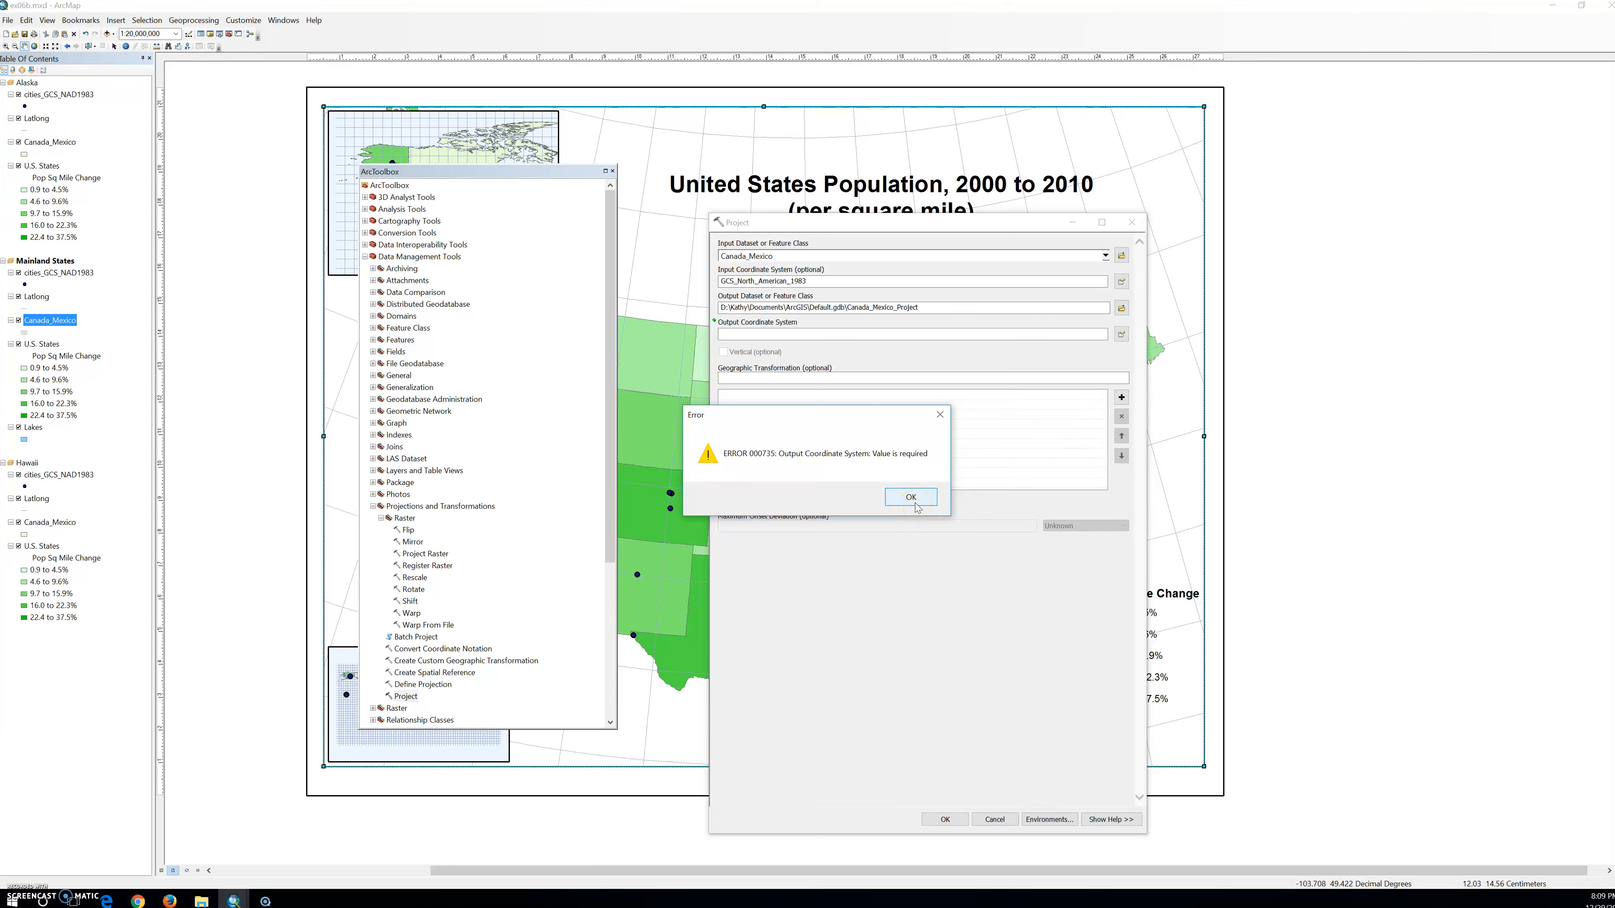
{"action": "left_click", "coordinate": [915, 506]}
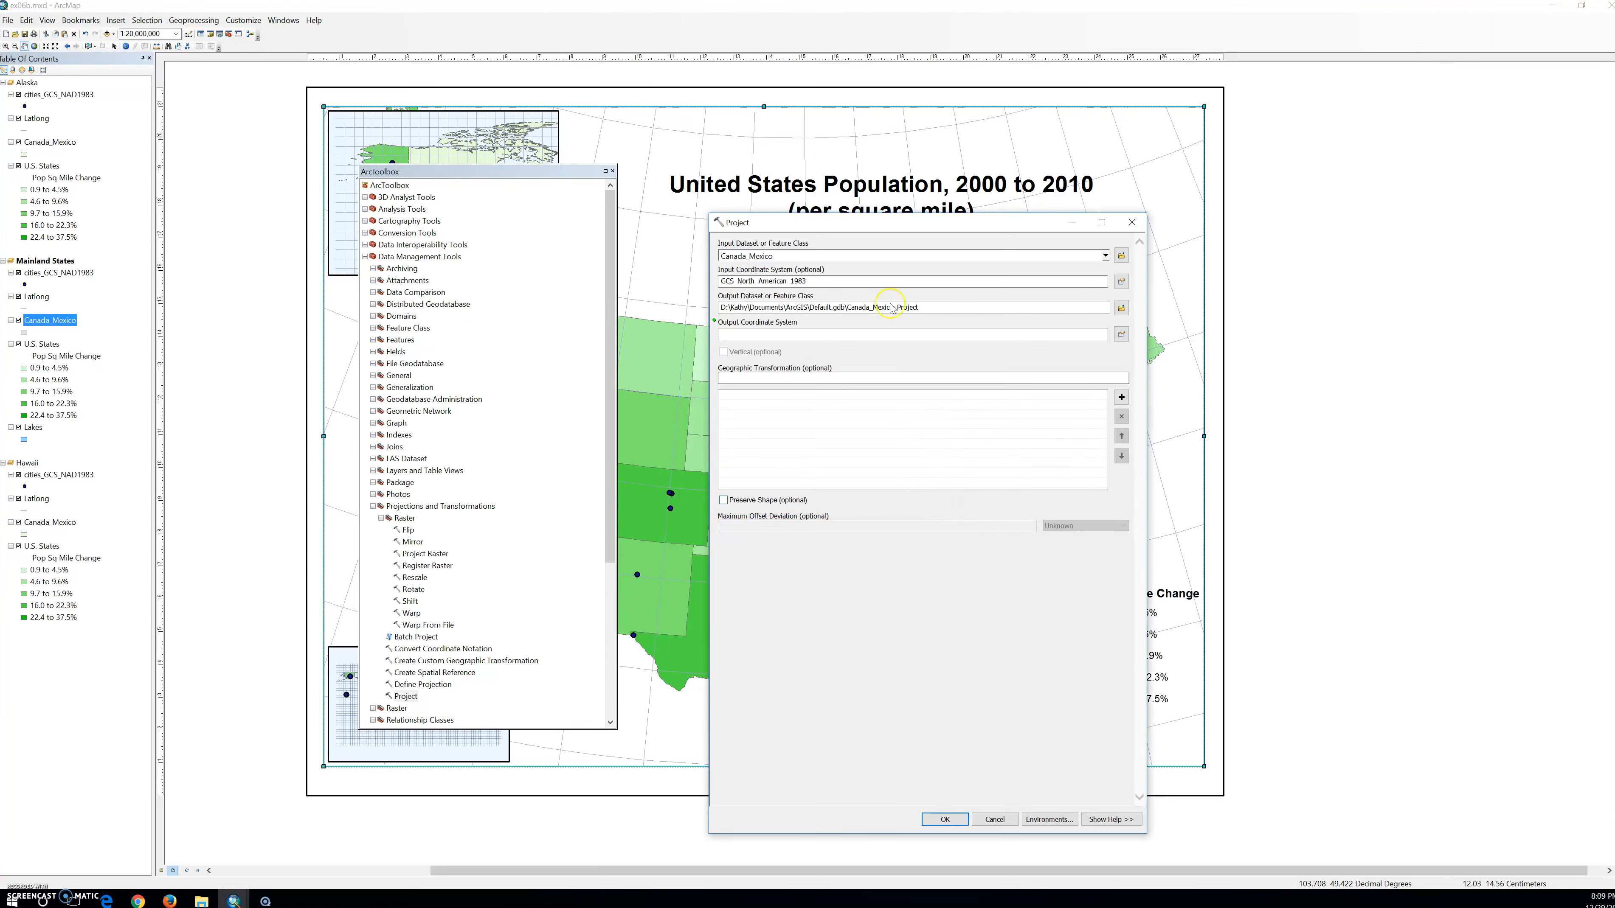
{"action": "left_click", "coordinate": [1122, 282]}
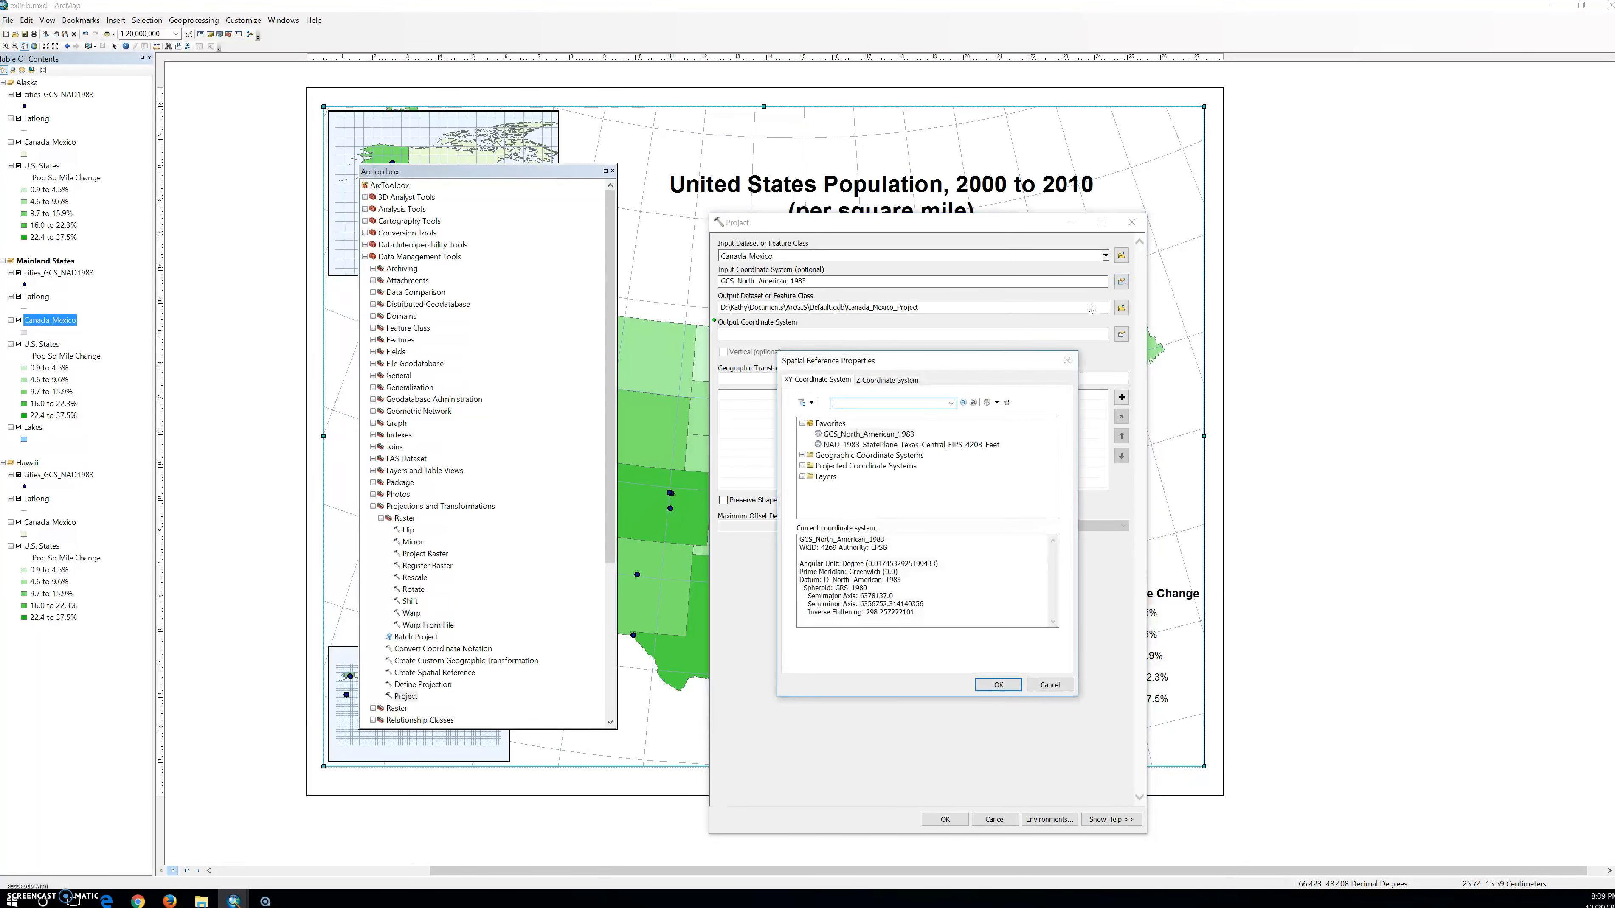
{"action": "left_click", "coordinate": [995, 683]}
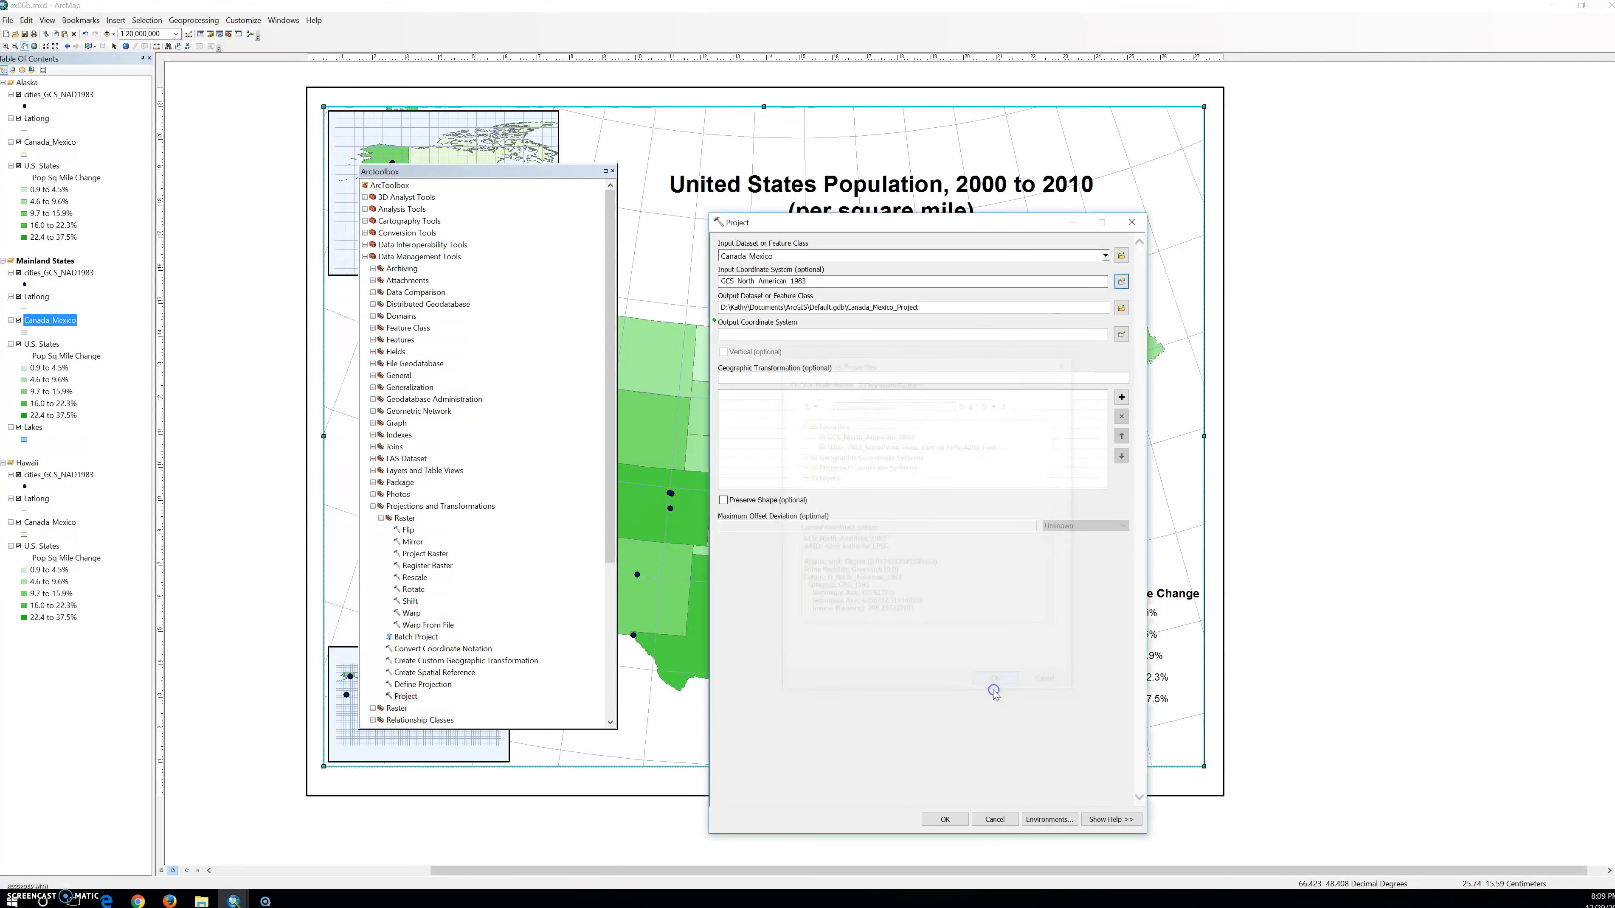
Set the Project tool's output coordinate system to GCS_North_American_1983 and clear the input coordinate system.
{"action": "left_click", "coordinate": [1121, 335]}
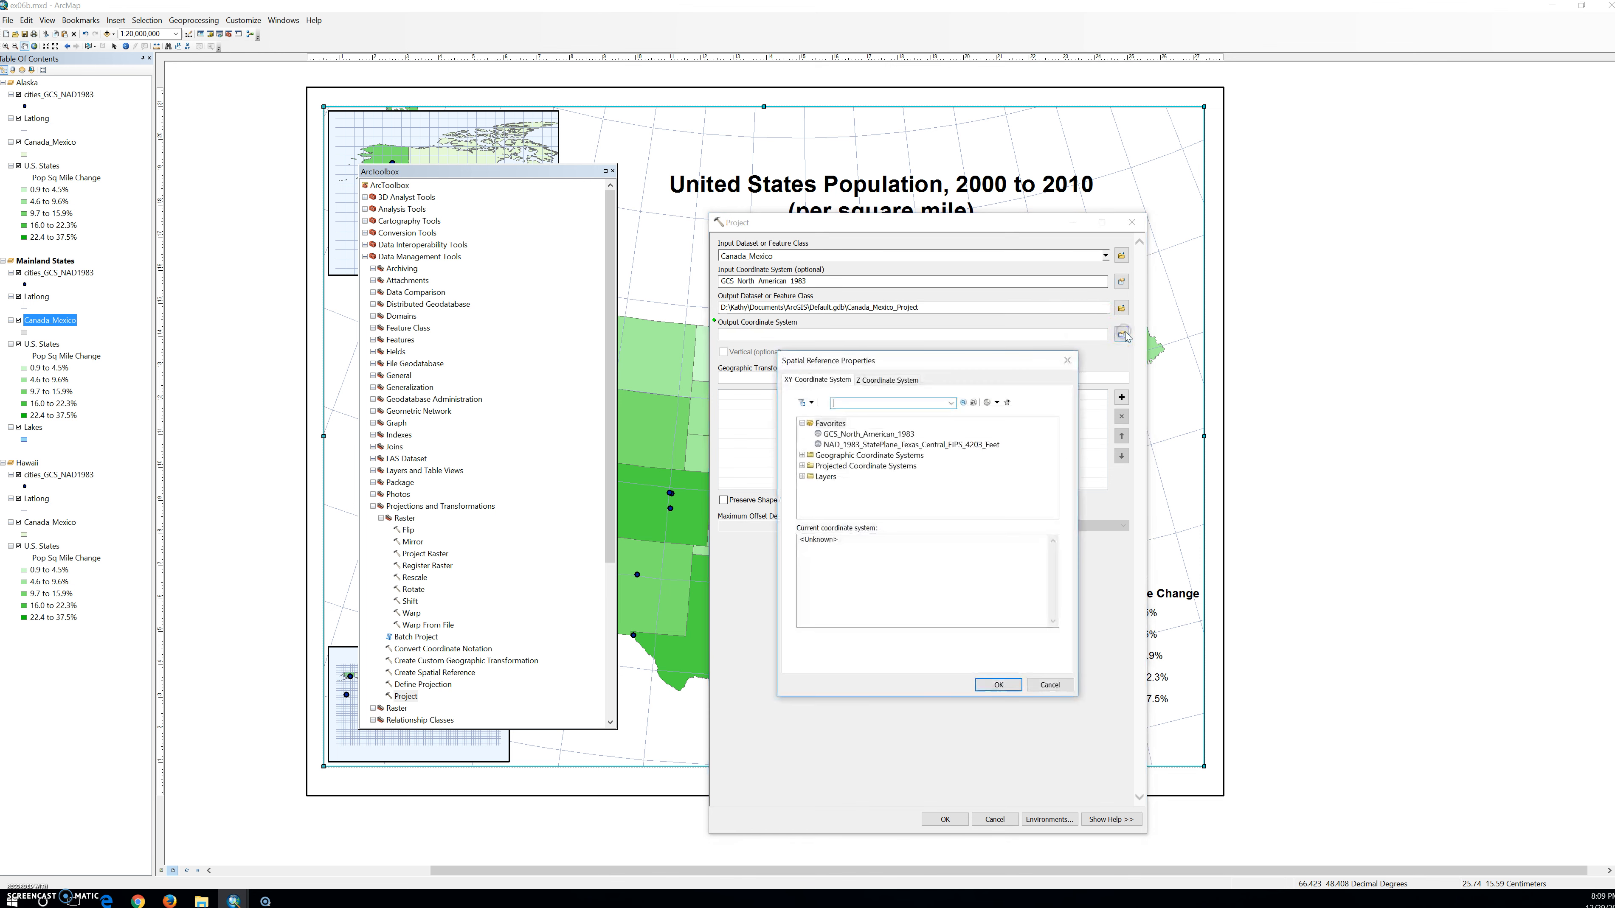
{"action": "left_click", "coordinate": [890, 435]}
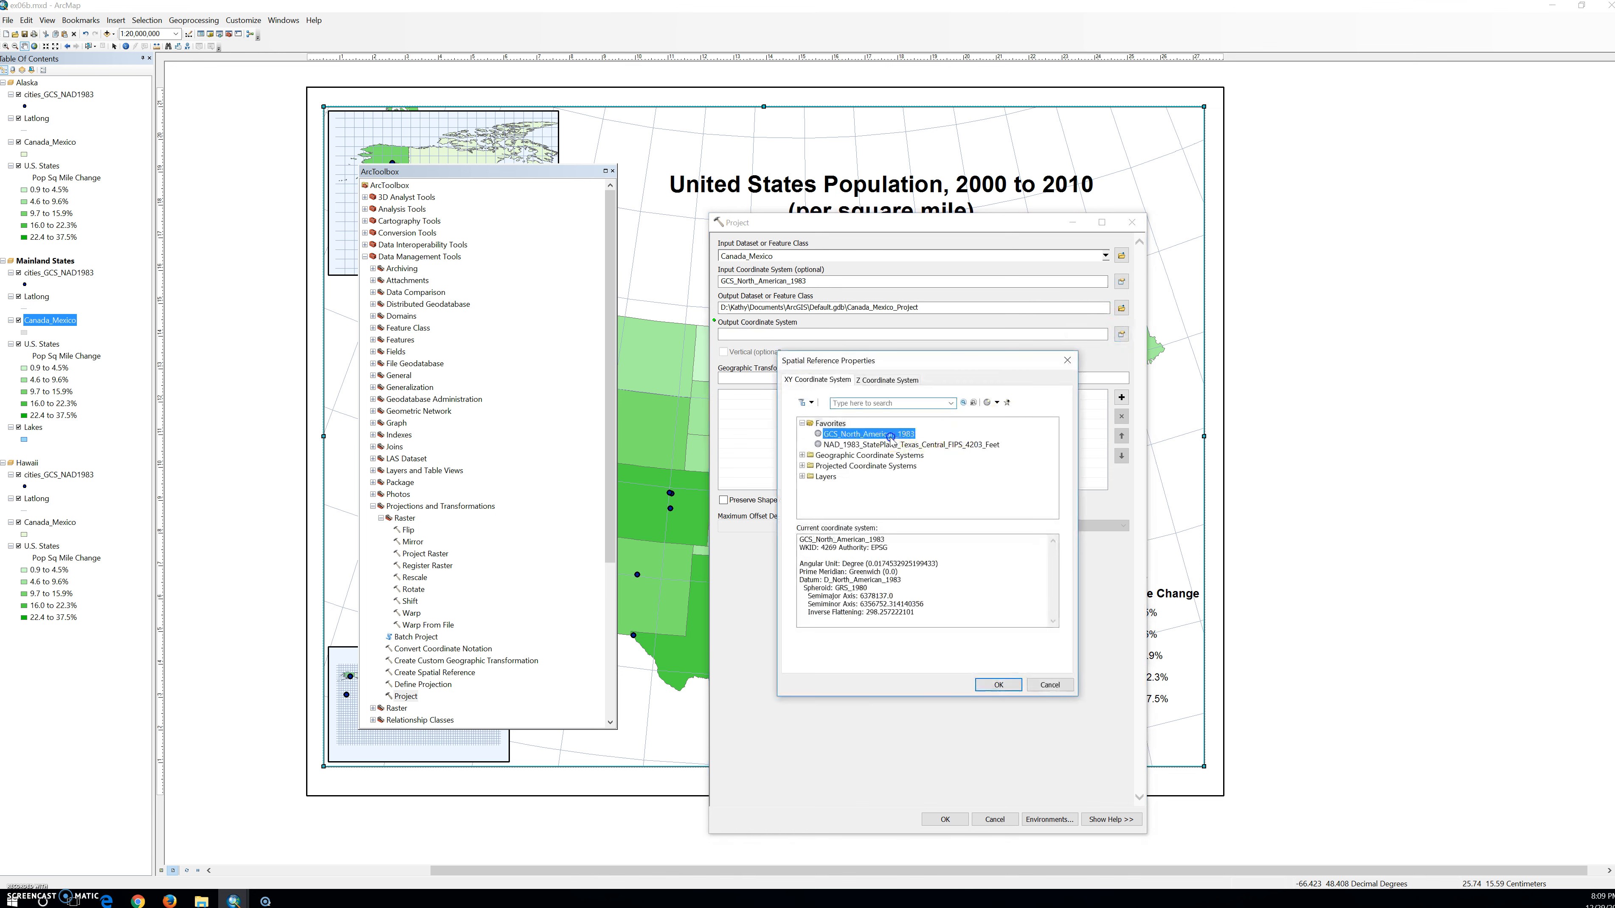
{"action": "left_click", "coordinate": [998, 684]}
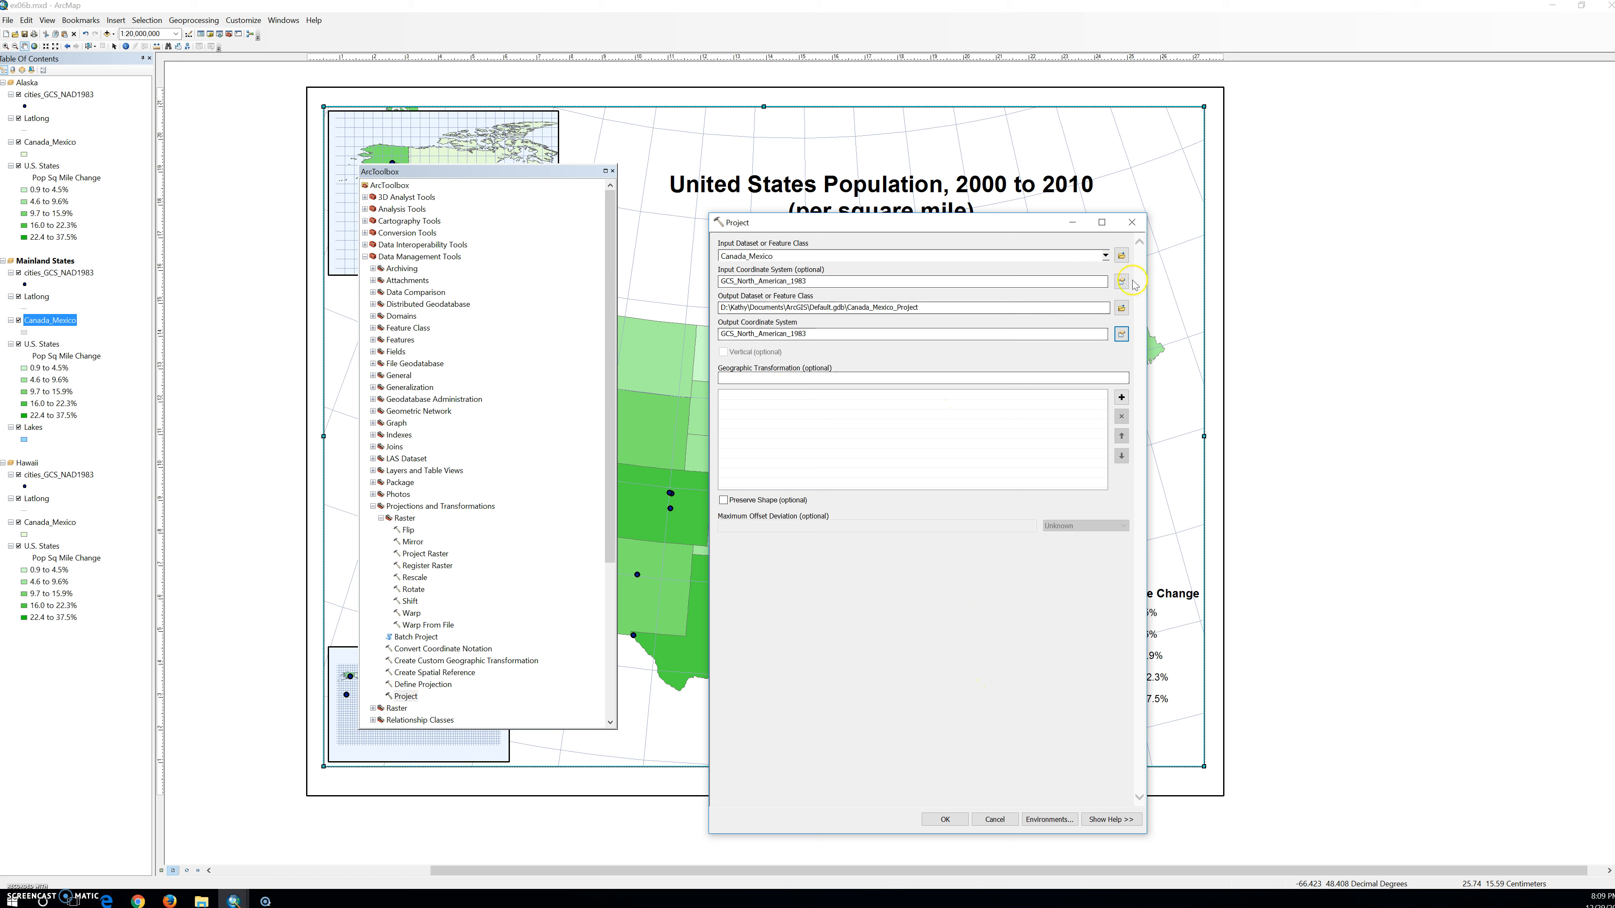
{"action": "double_click", "coordinate": [815, 284]}
{"action": "key", "text": "Delete"}
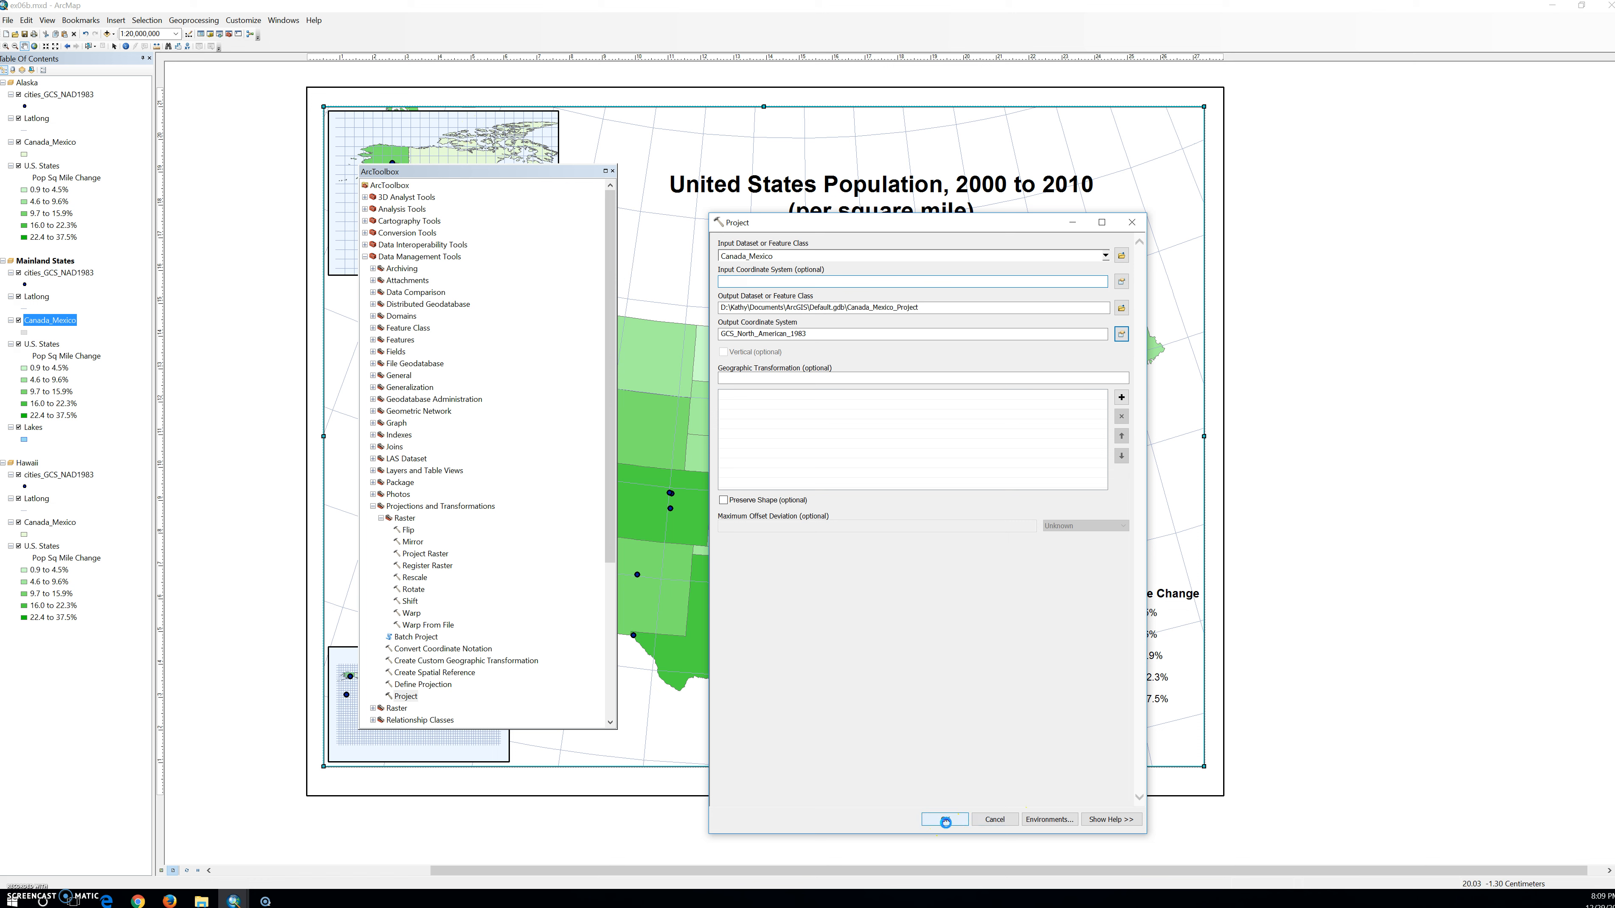
Set the Project tool's input coordinate system to GCS_North_American_1983 and run the projection of Canada_Mexico.
{"action": "left_click", "coordinate": [944, 820]}
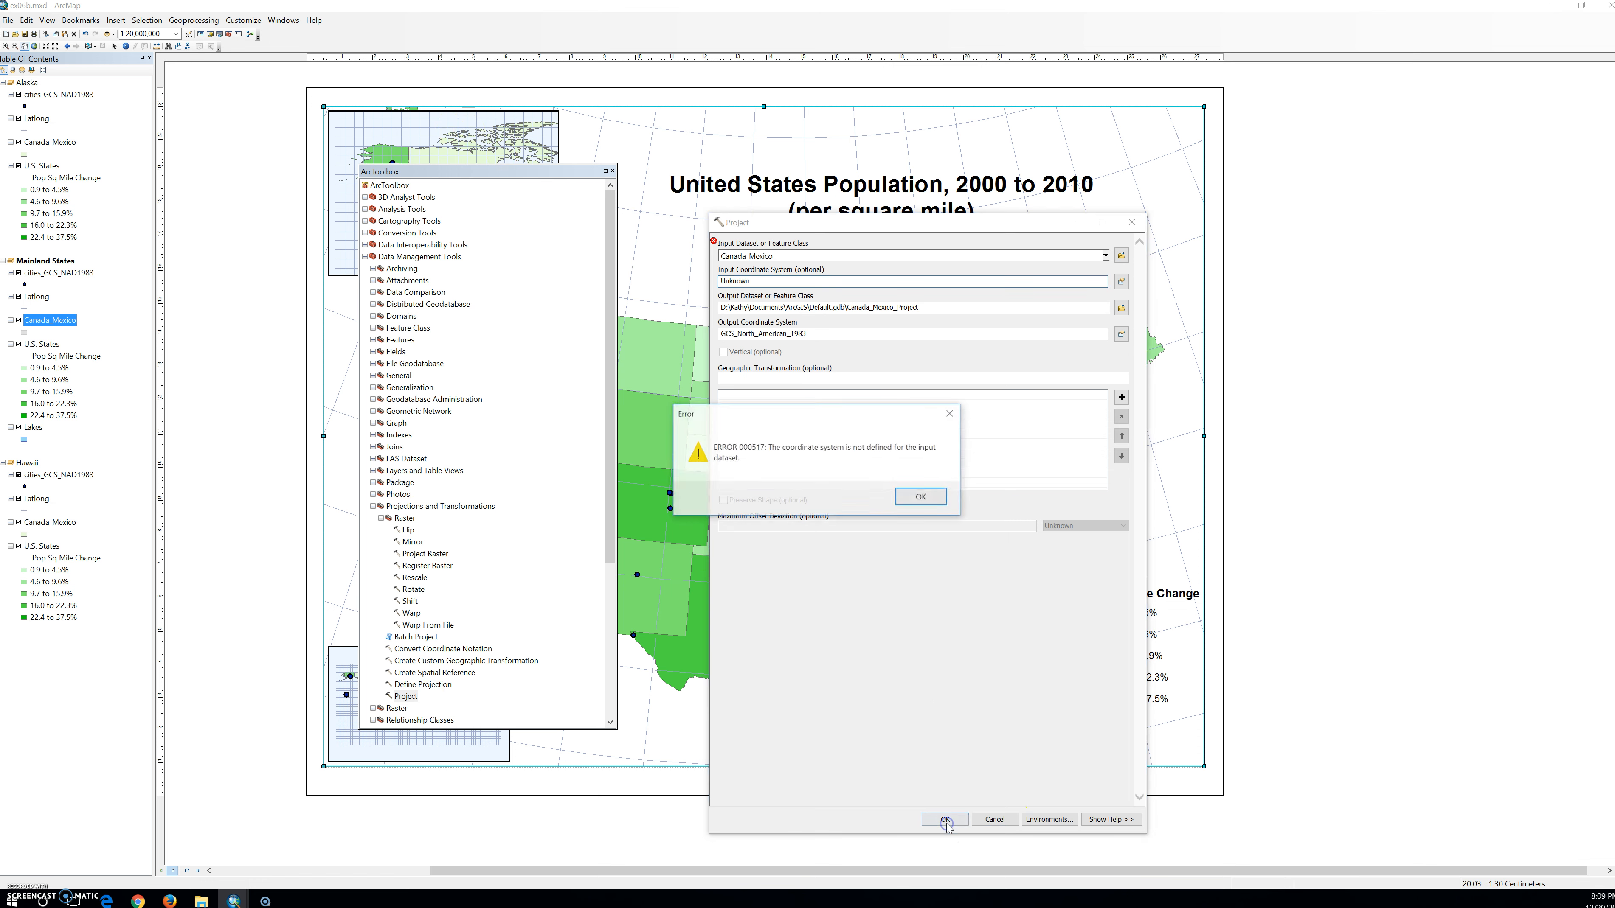
{"action": "left_click", "coordinate": [918, 502]}
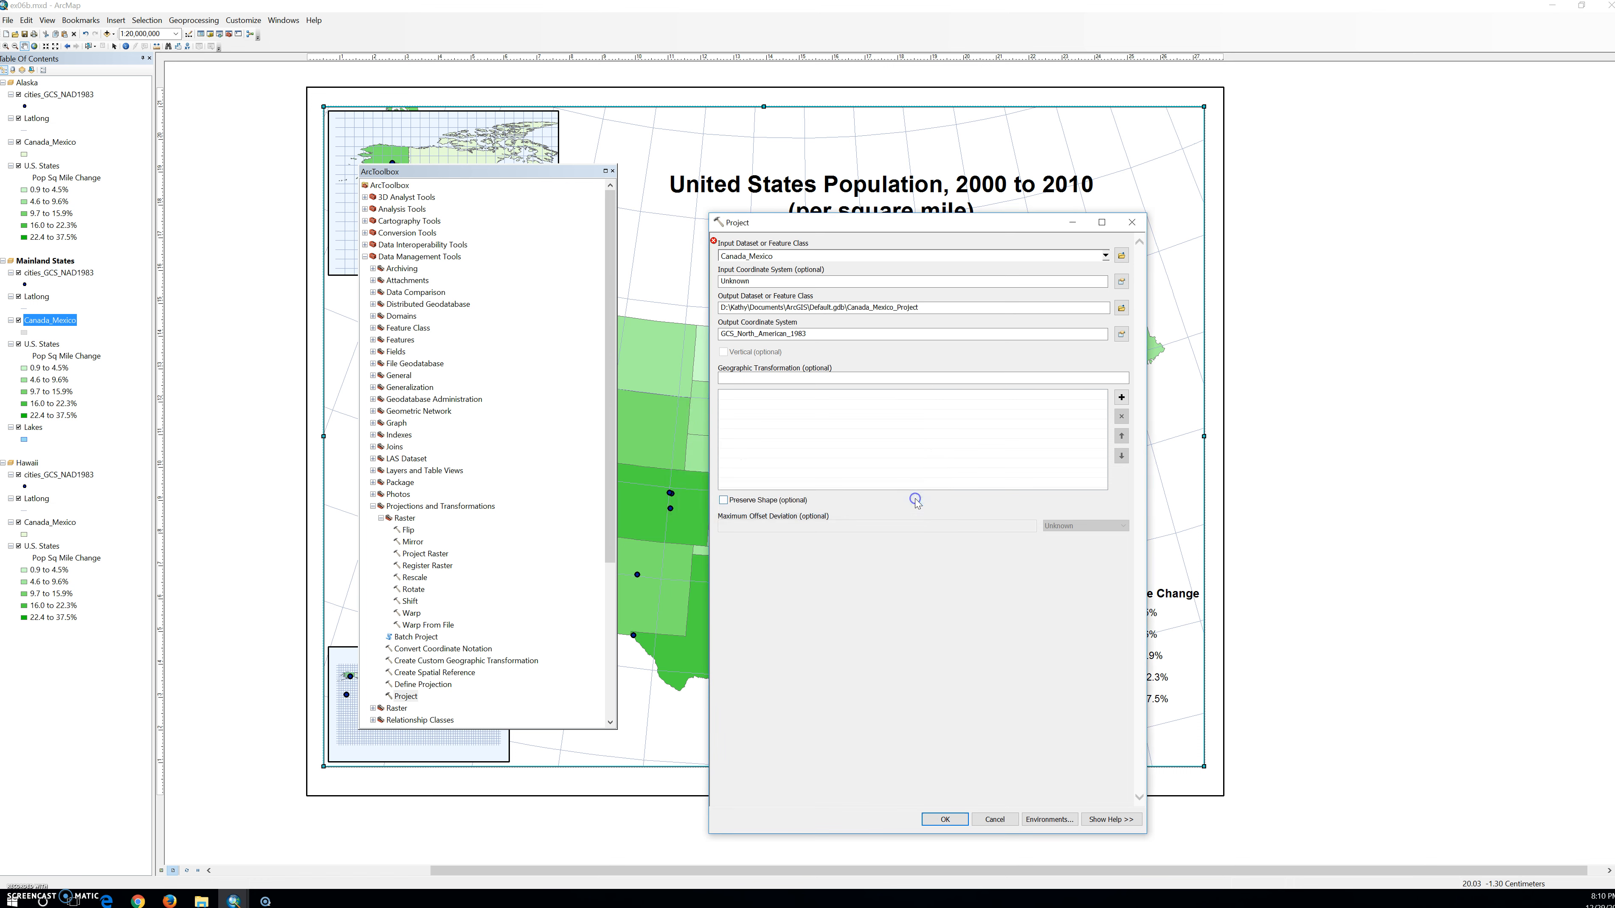
{"action": "left_click", "coordinate": [1122, 283]}
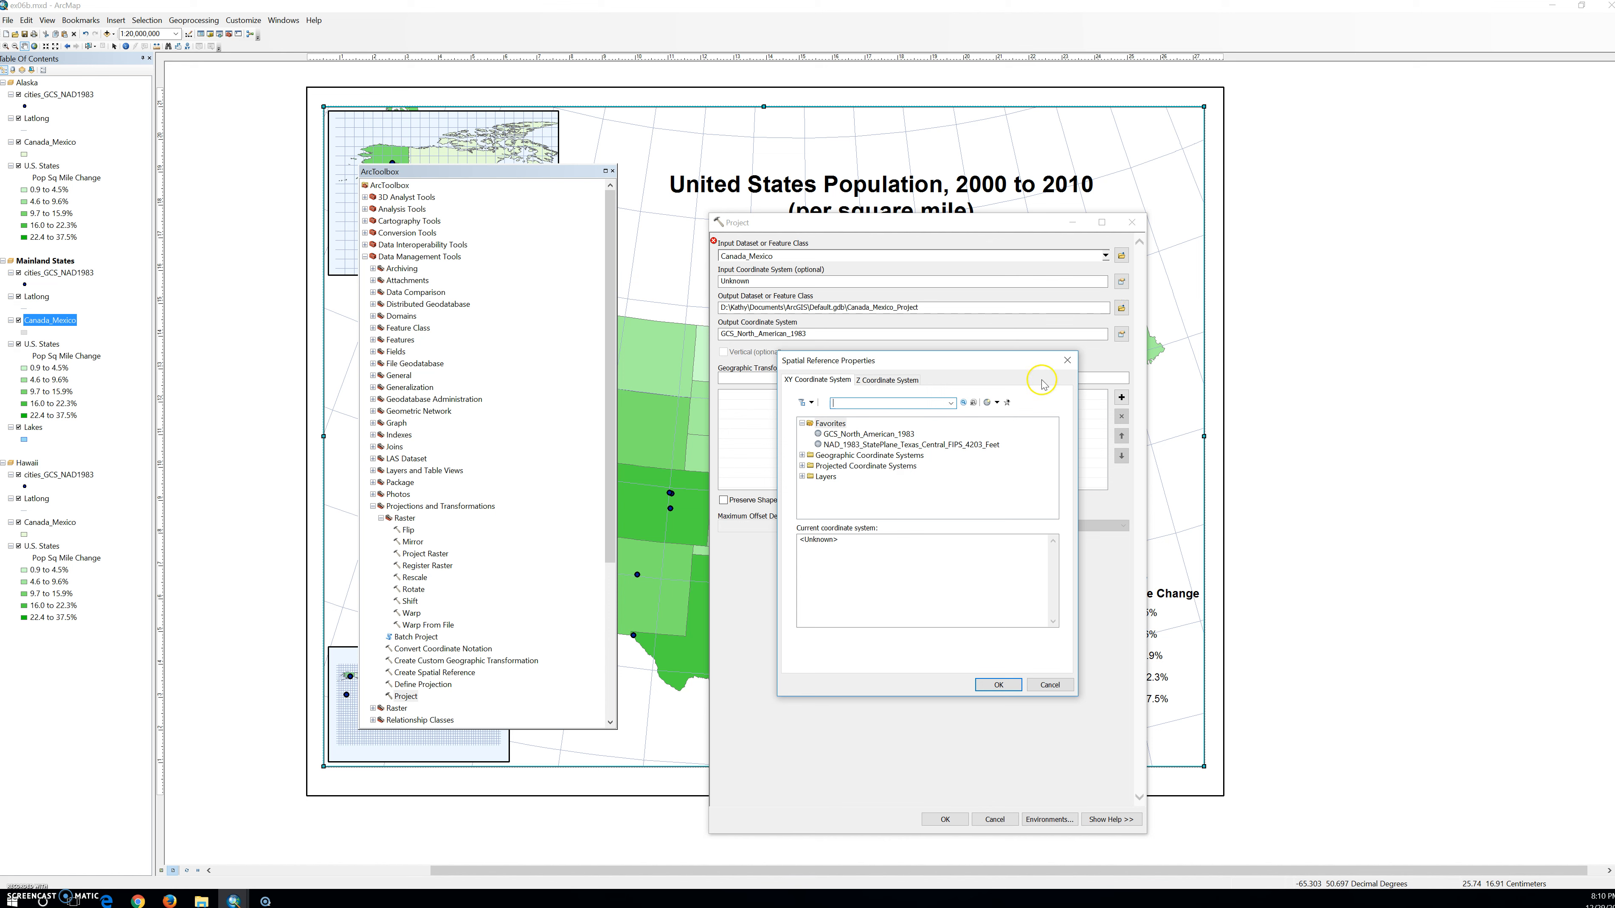
{"action": "left_click", "coordinate": [908, 434]}
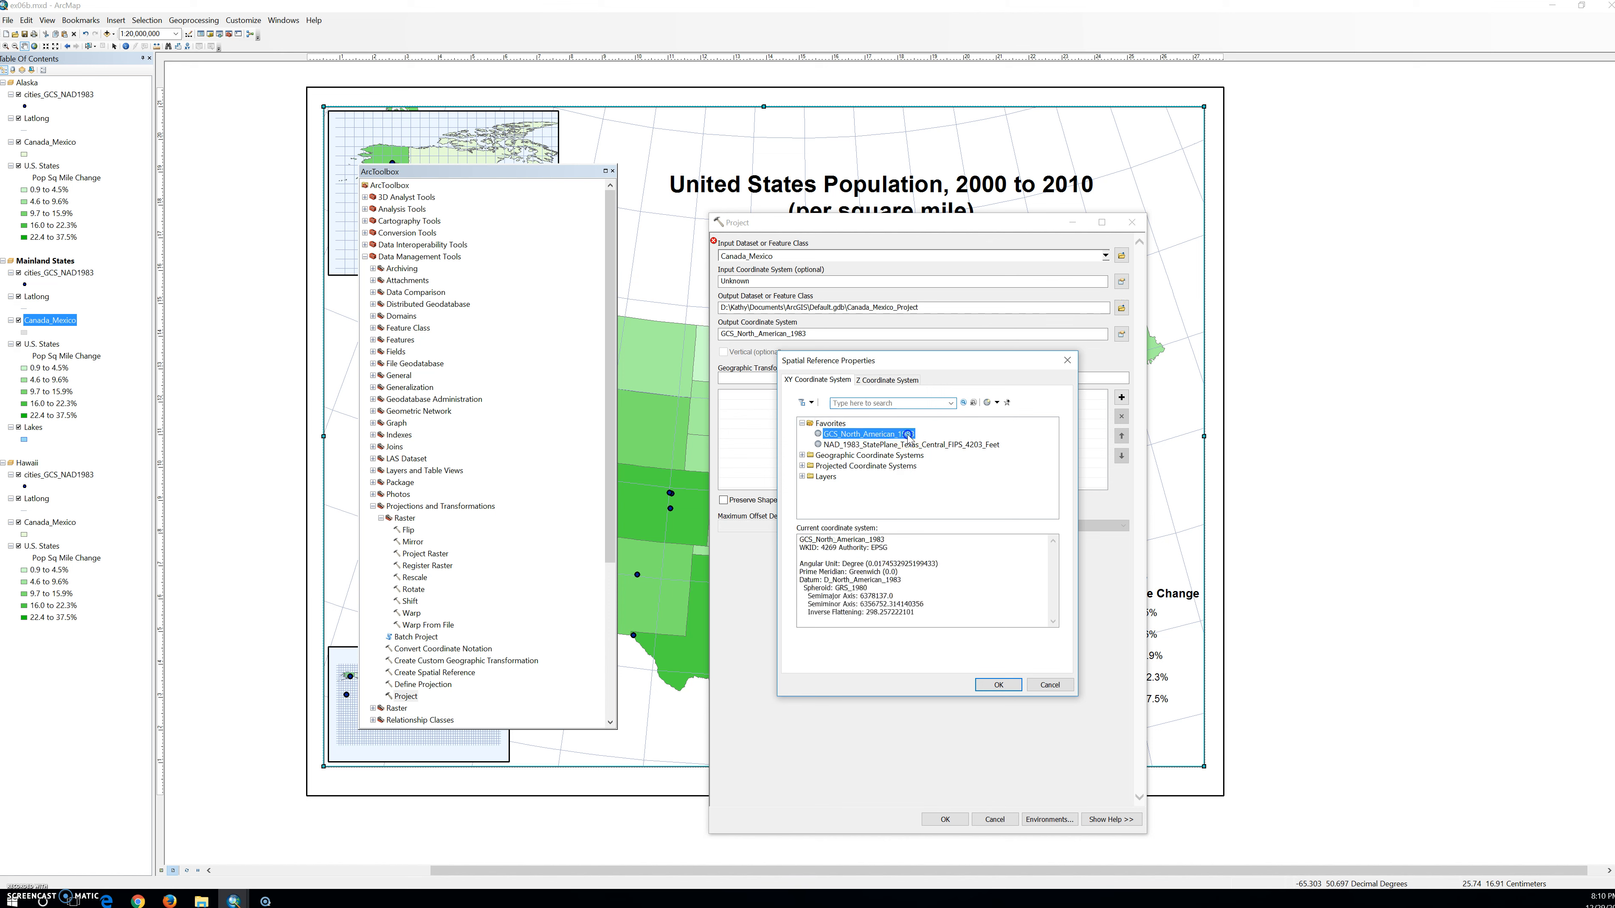
{"action": "left_click", "coordinate": [997, 685]}
{"action": "left_click", "coordinate": [944, 819]}
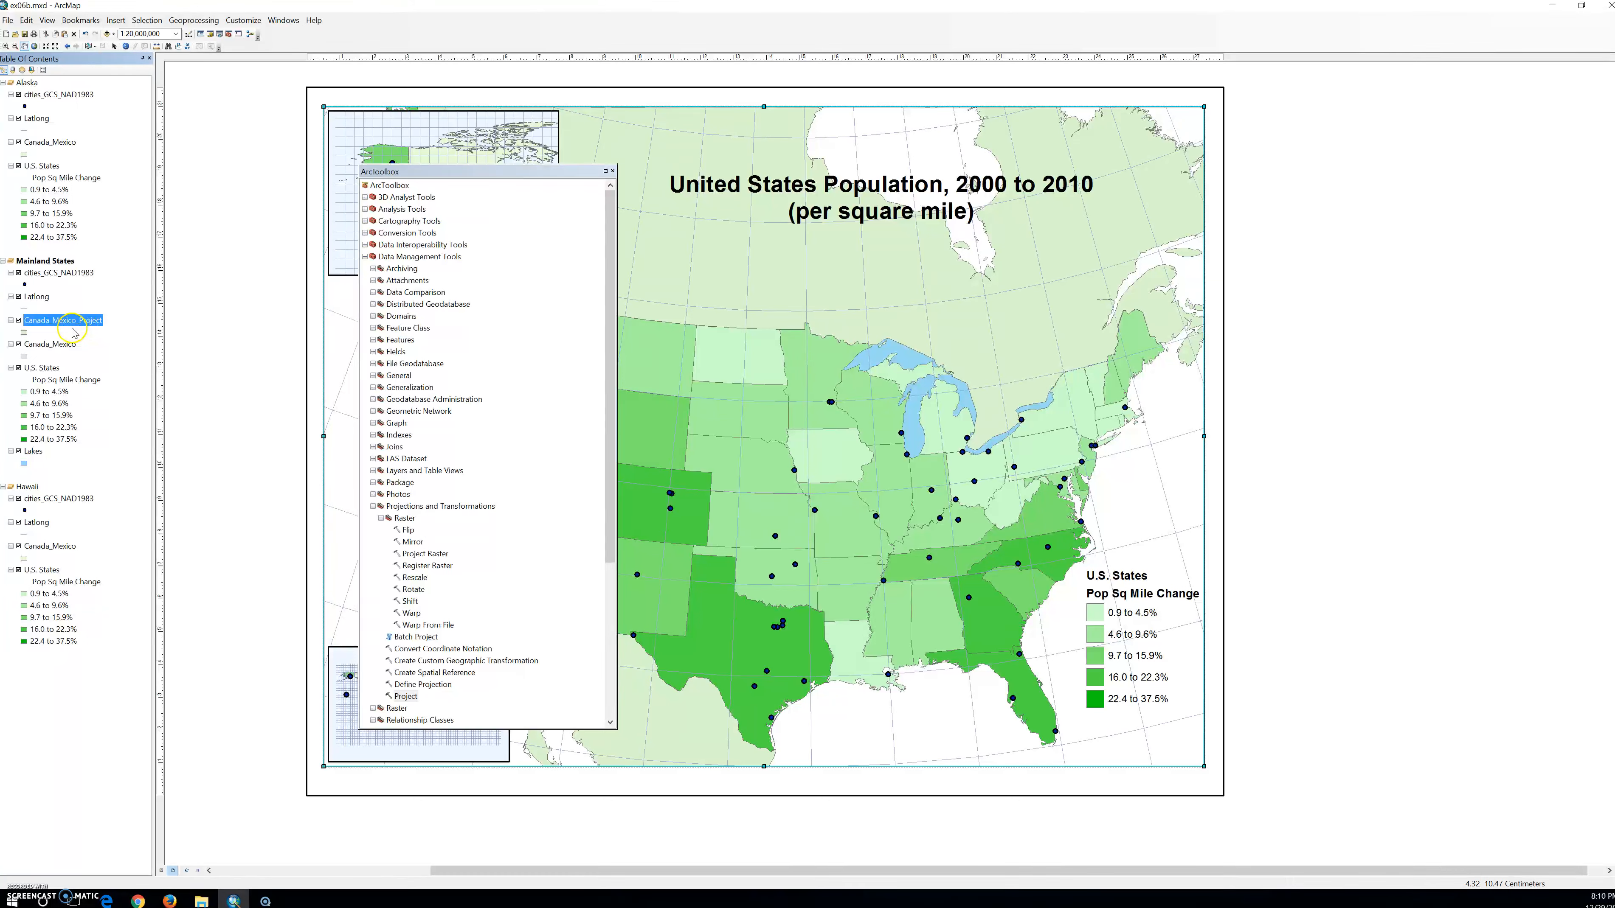
Place the Canada_Mexico_Project layer below Canada_Mexico in the Mainland States data frame and compare the two layers' display.
{"action": "left_click", "coordinate": [19, 344]}
{"action": "mouse_move", "coordinate": [17, 335]}
{"action": "left_mouse_down"}
{"action": "mouse_move", "coordinate": [29, 327]}
{"action": "mouse_move", "coordinate": [35, 372]}
{"action": "mouse_move", "coordinate": [36, 358]}
{"action": "left_mouse_up"}
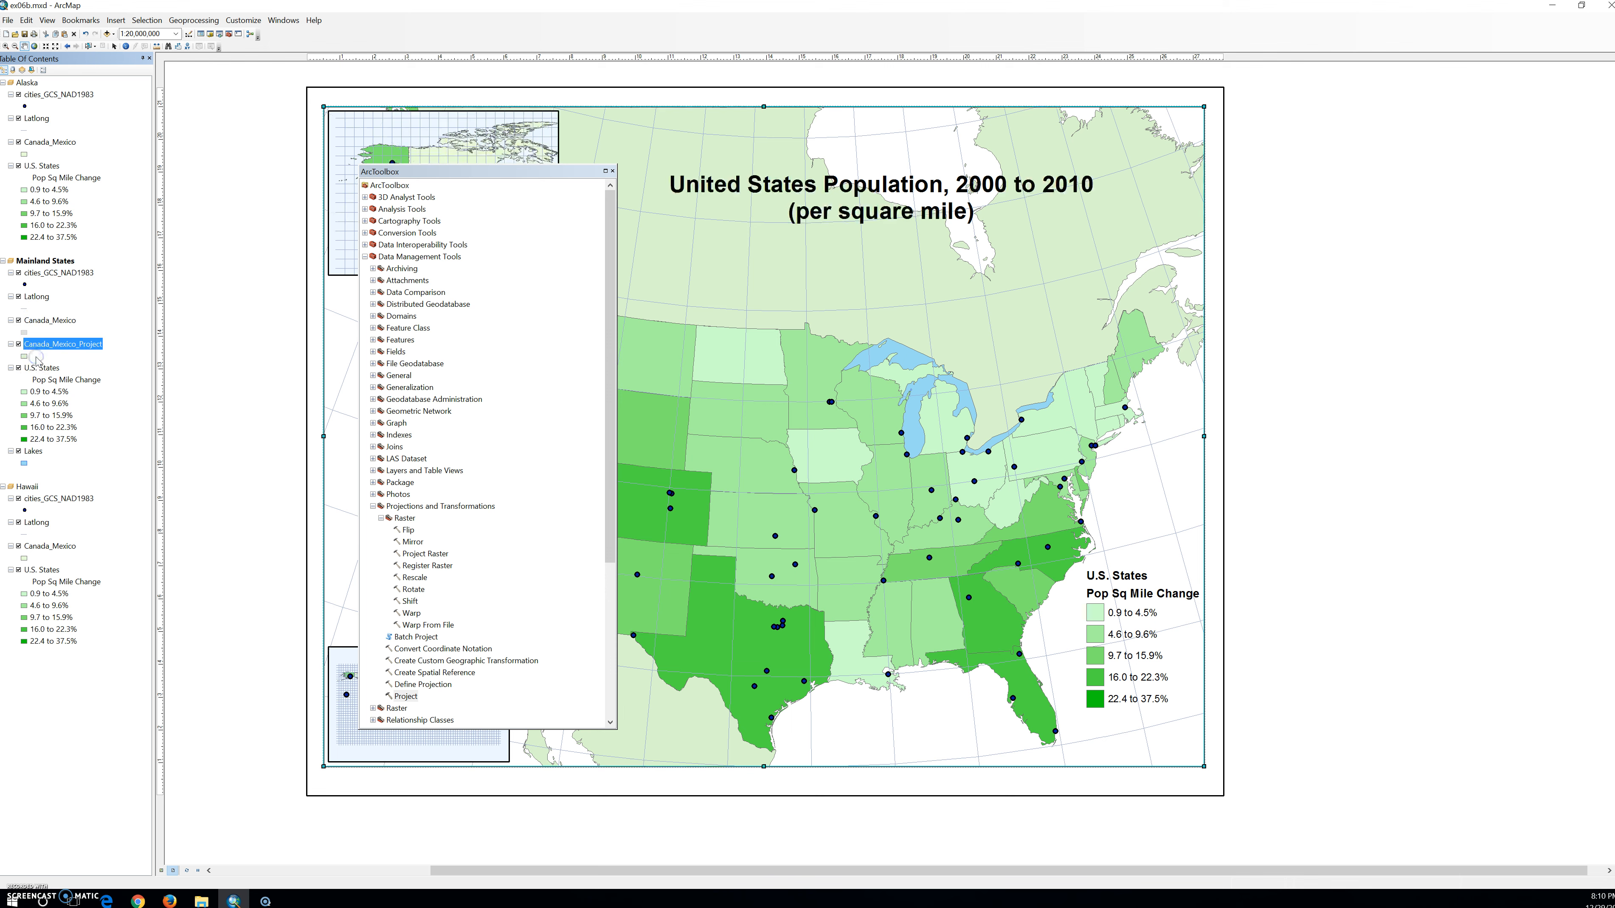
{"action": "left_click", "coordinate": [18, 320]}
{"action": "left_click", "coordinate": [19, 320]}
Give the Canada_Mexico_Project layer in Mainland States a light gray fill and a light gray outline.
{"action": "left_click", "coordinate": [25, 355]}
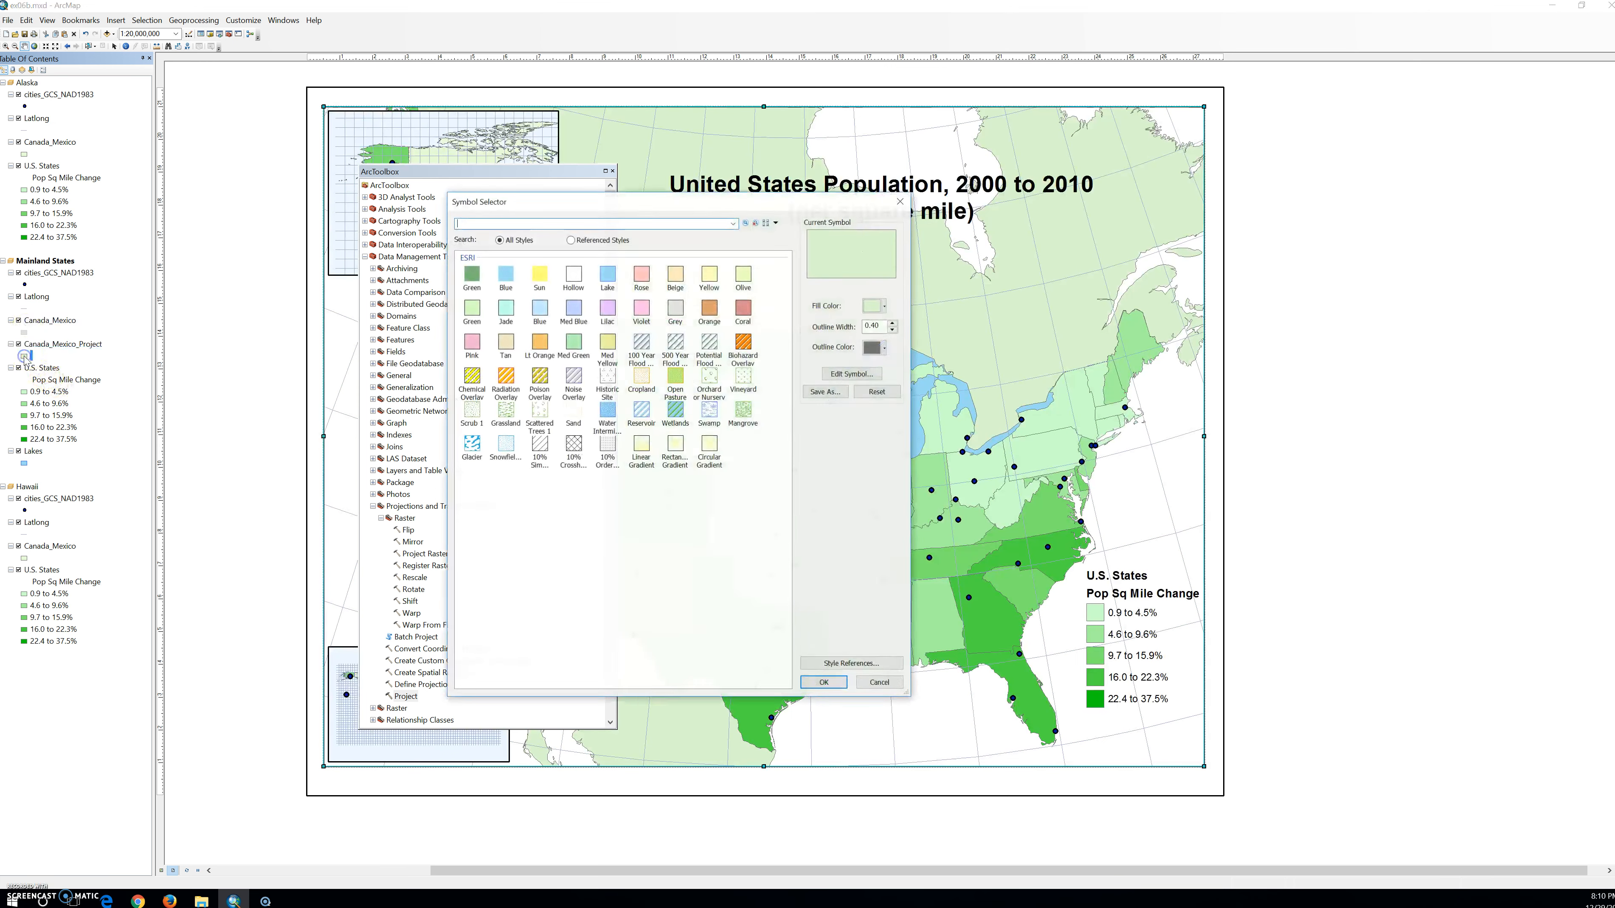
{"action": "left_click", "coordinate": [885, 306]}
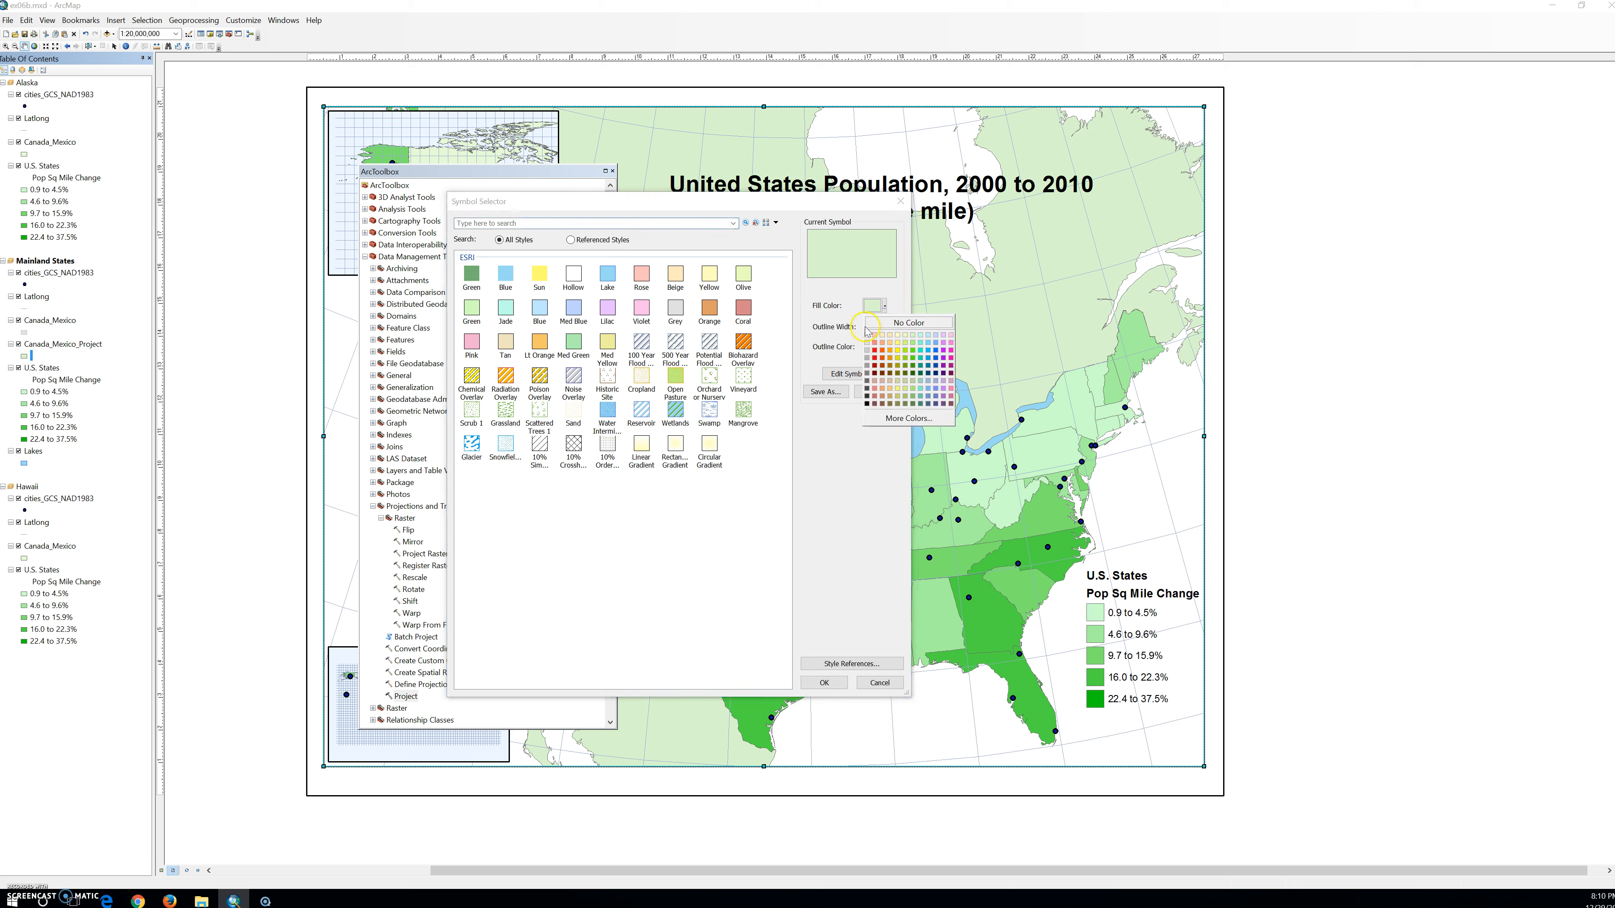
{"action": "left_click", "coordinate": [866, 343]}
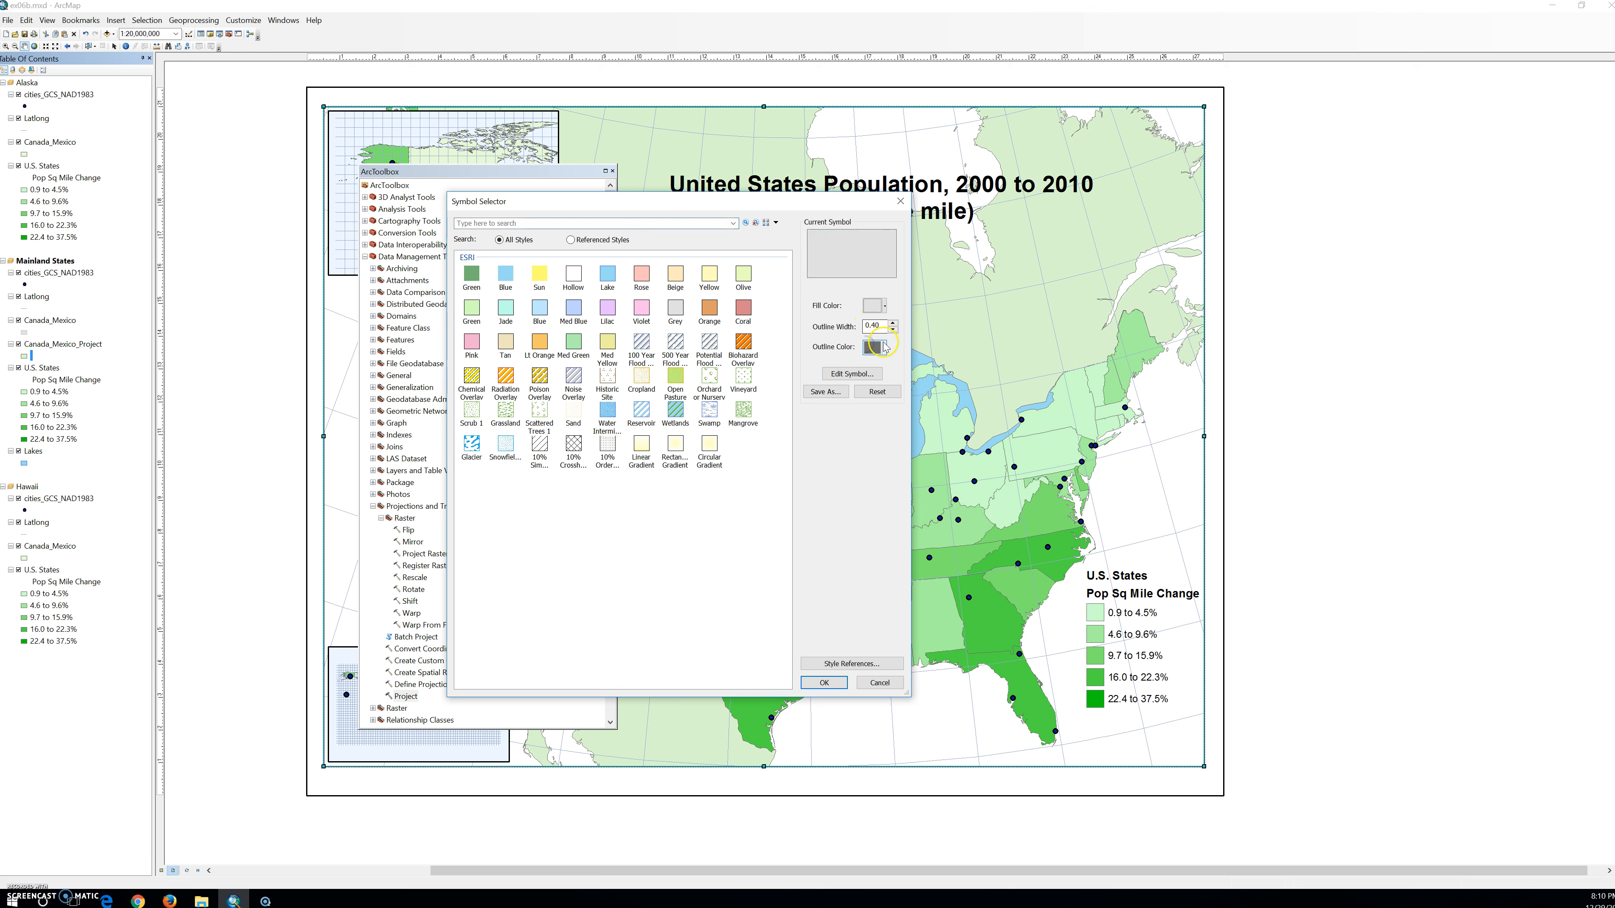
{"action": "left_click", "coordinate": [876, 347]}
{"action": "left_click", "coordinate": [869, 385]}
{"action": "left_click", "coordinate": [841, 689]}
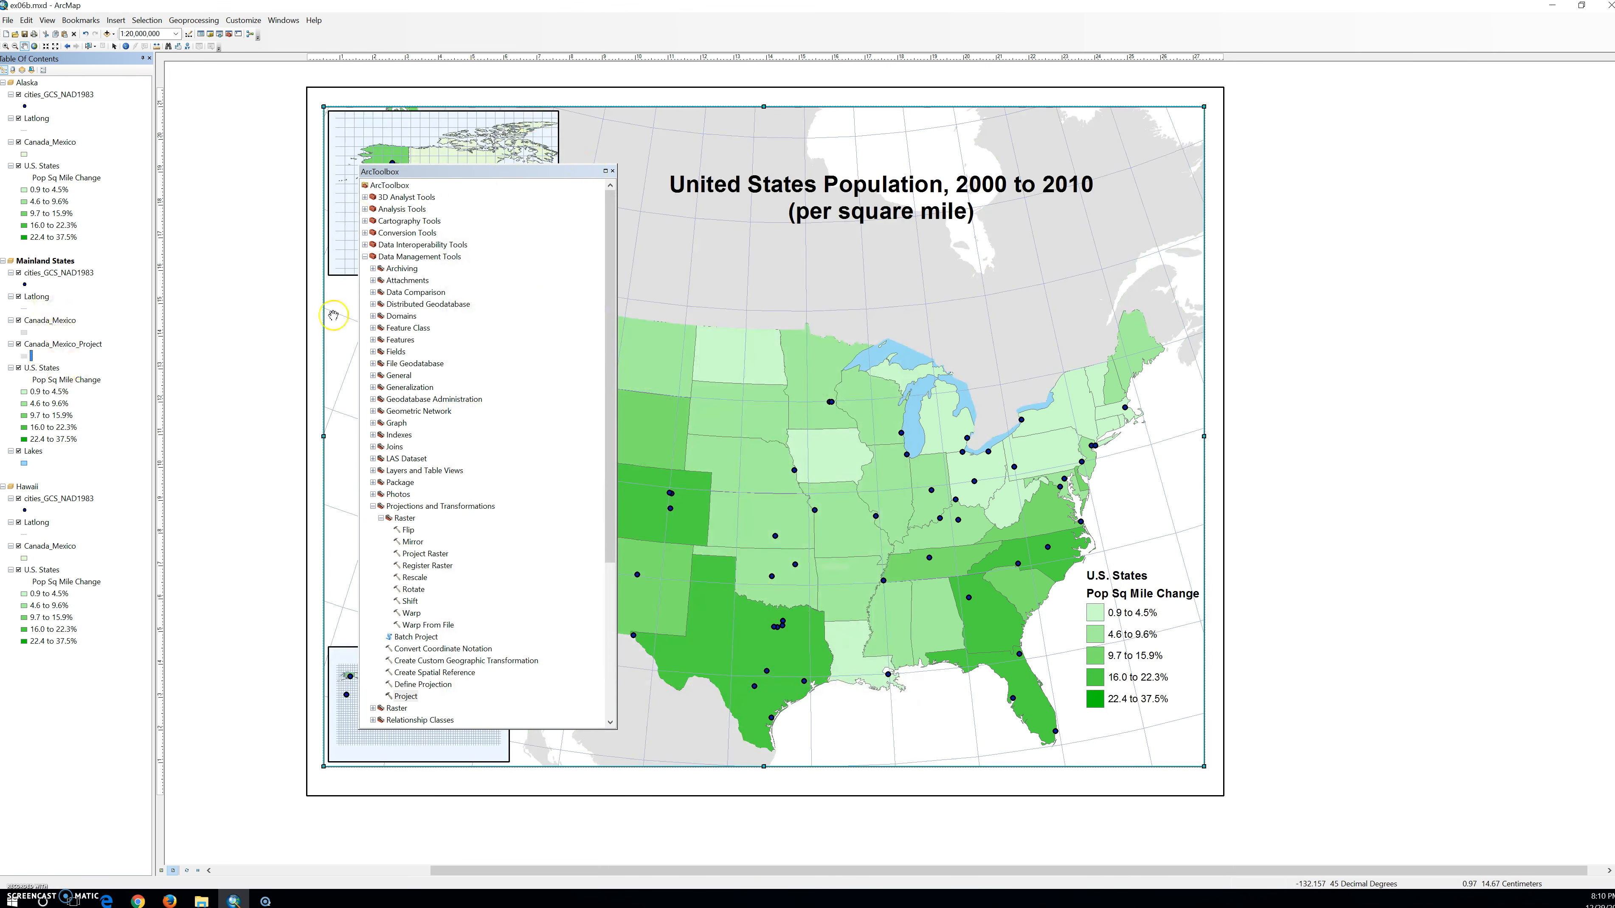
Close ArcToolbox and remove the original Canada_Mexico layer from the Mainland States and Alaska data frames.
{"action": "left_click", "coordinate": [613, 172]}
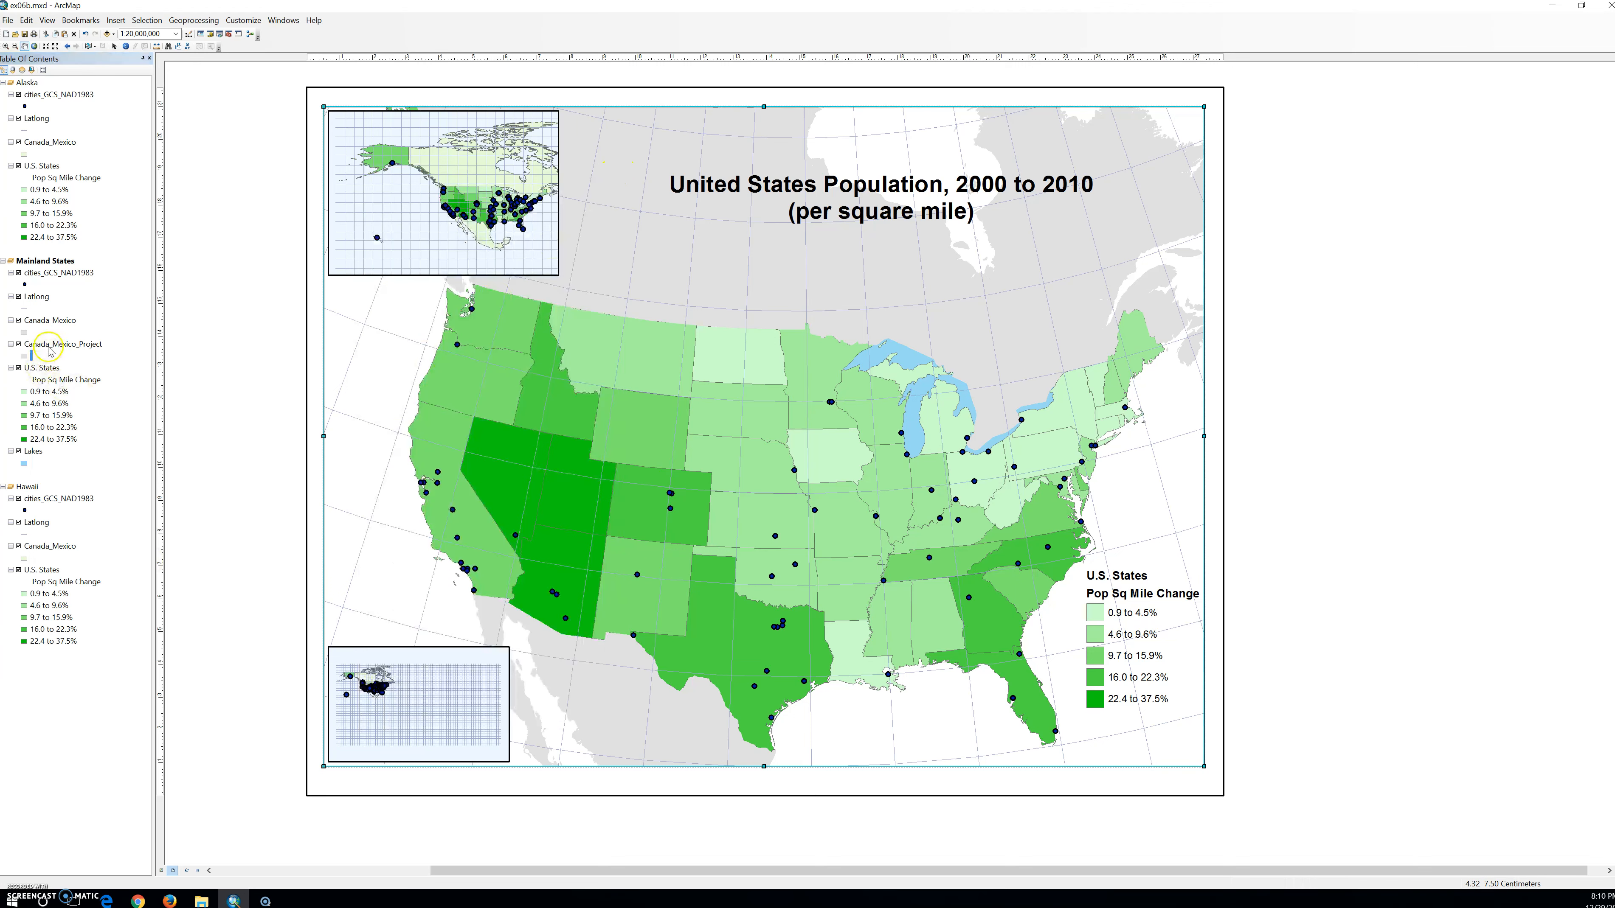
{"action": "right_click", "coordinate": [51, 320]}
{"action": "left_click", "coordinate": [76, 343]}
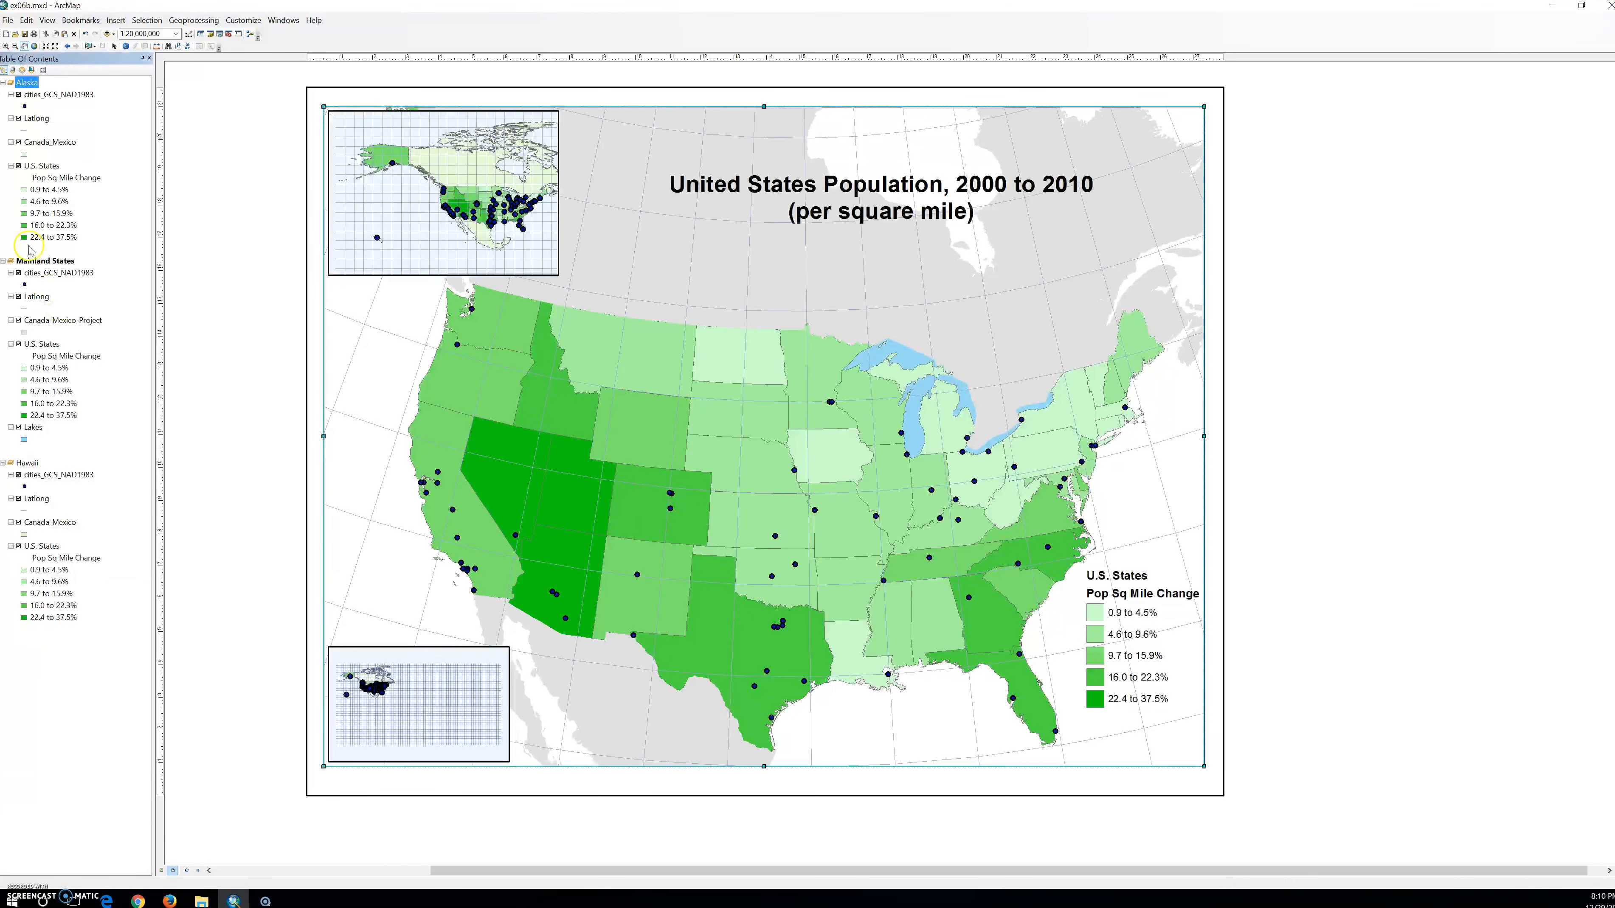
{"action": "right_click", "coordinate": [48, 142]}
{"action": "left_click", "coordinate": [64, 165]}
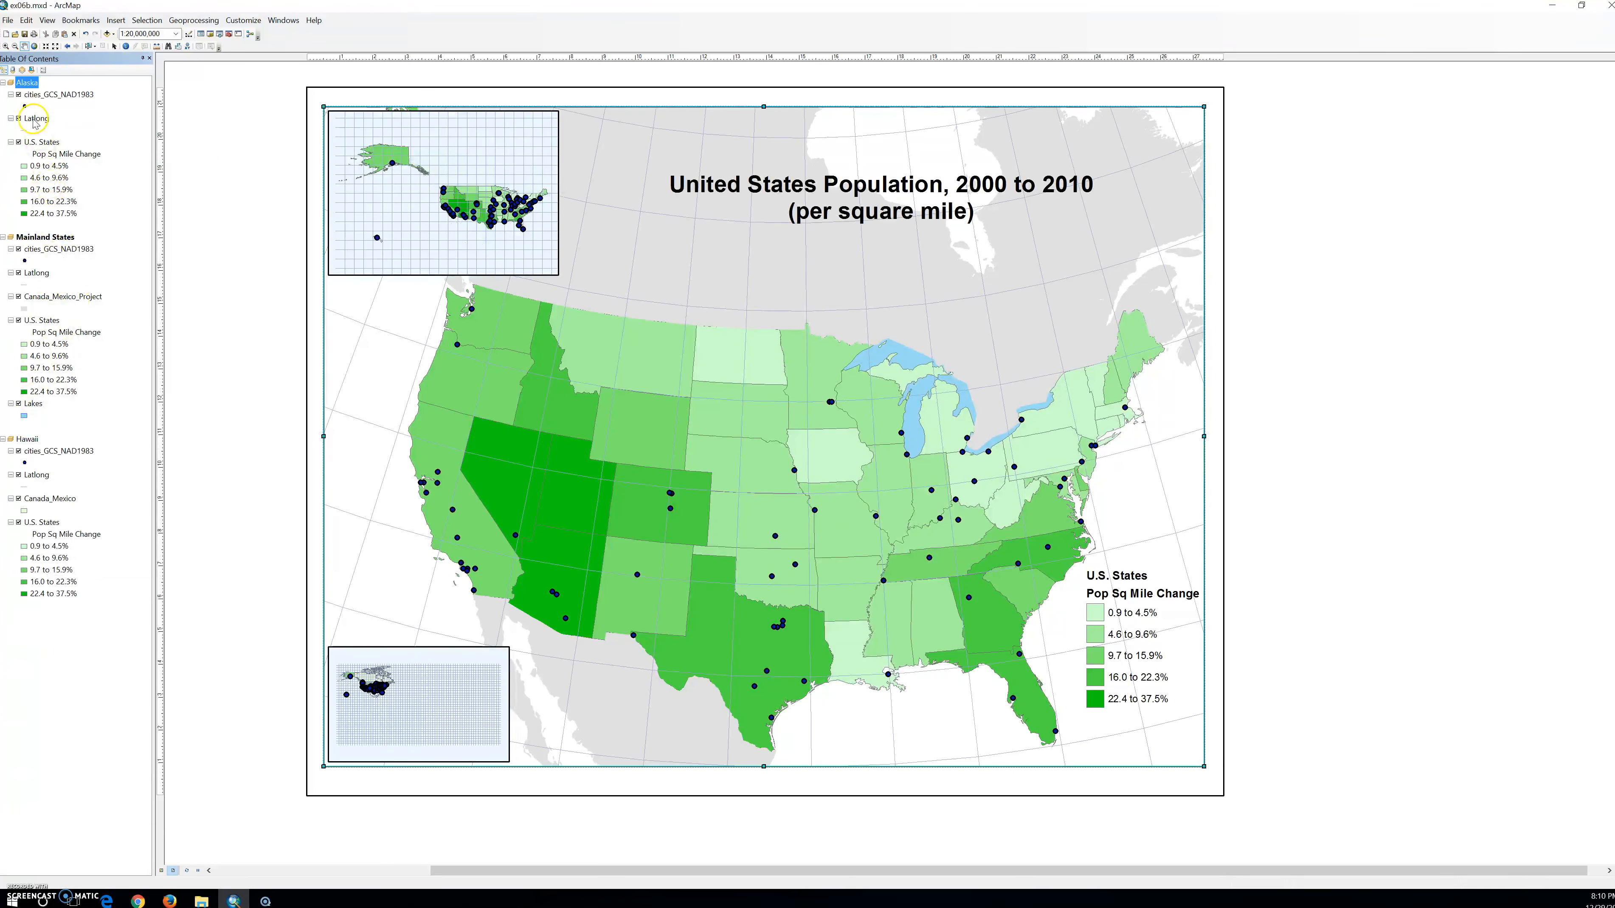
Copy the Canada_Mexico_Project layer from Mainland States and paste it into the Alaska data frame.
{"action": "left_click", "coordinate": [50, 298]}
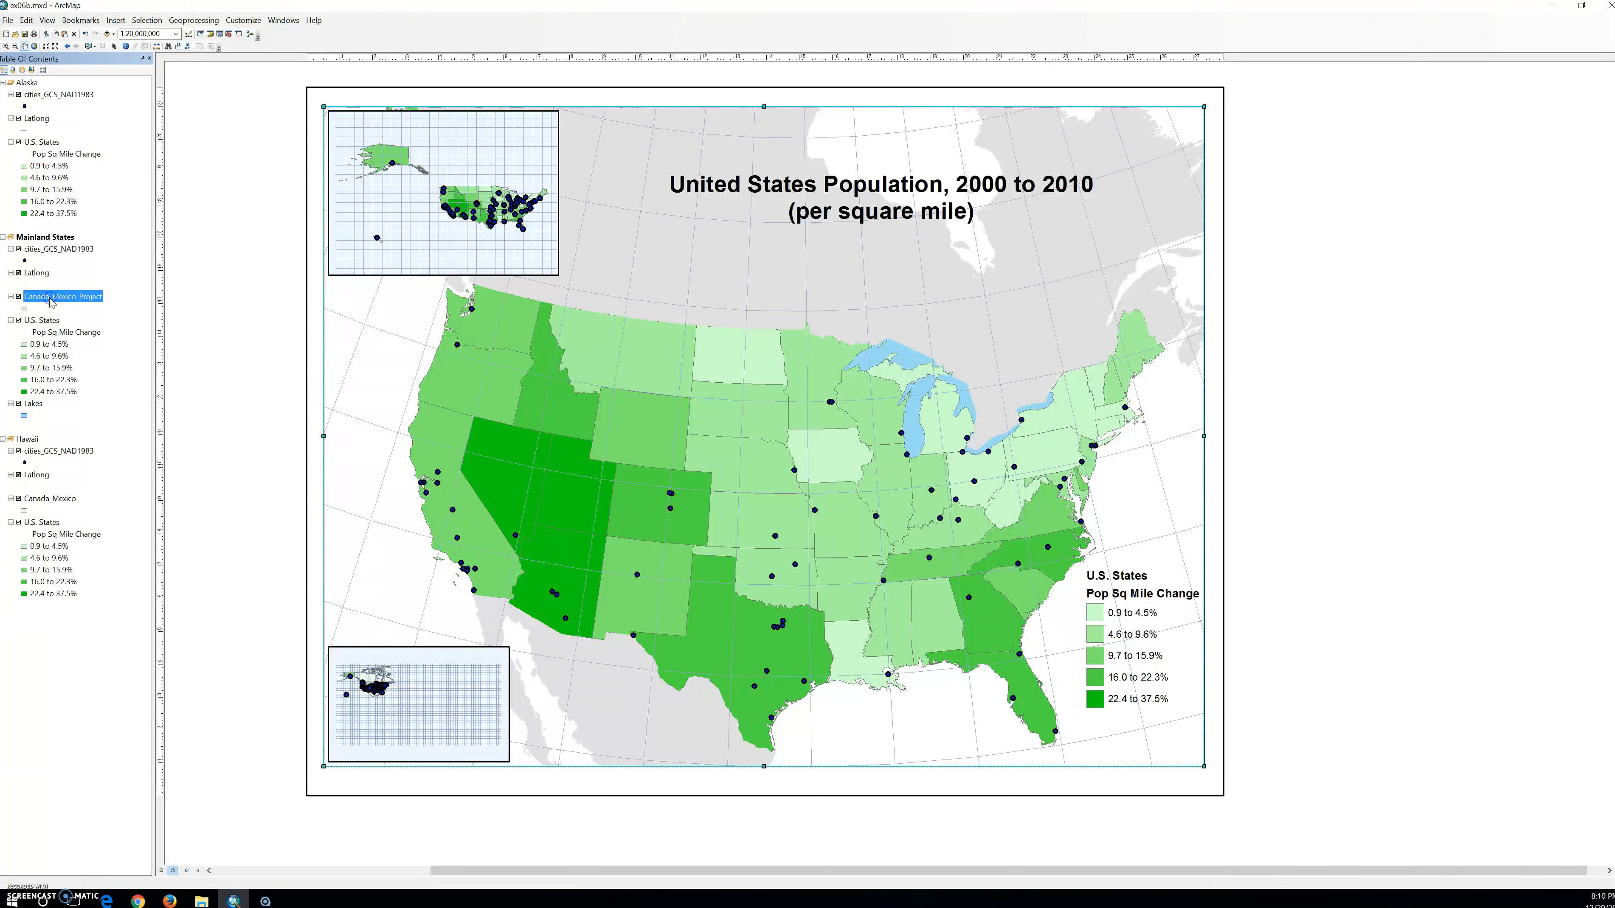
{"action": "right_click", "coordinate": [50, 302]}
{"action": "left_click", "coordinate": [70, 311]}
{"action": "left_click", "coordinate": [42, 135]}
{"action": "right_click", "coordinate": [30, 82]}
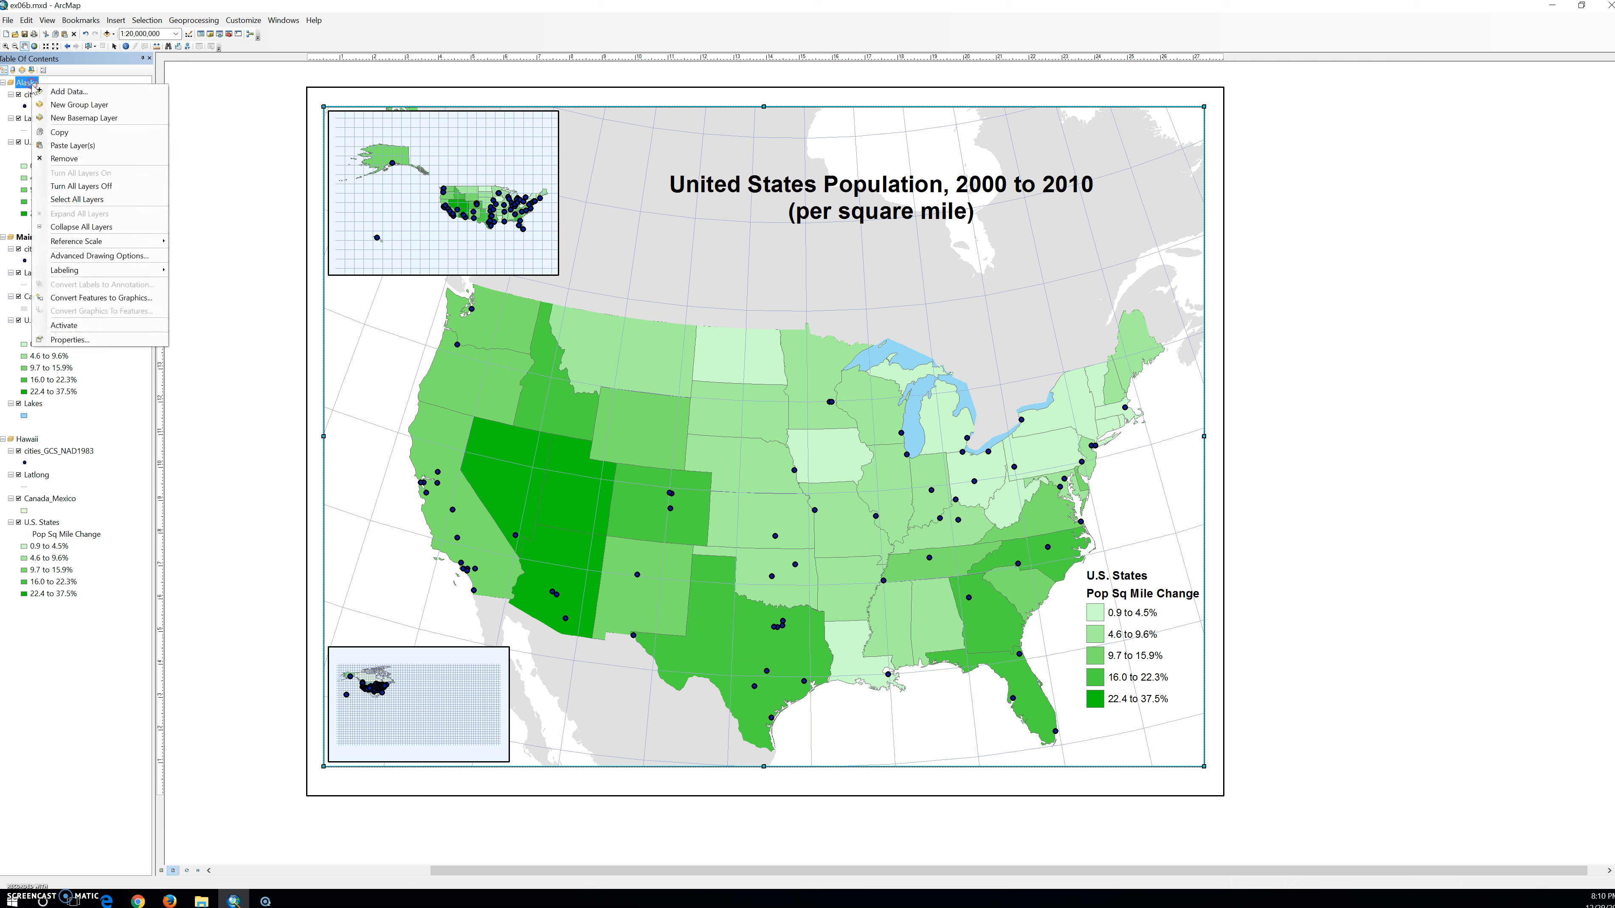
{"action": "left_click", "coordinate": [70, 144]}
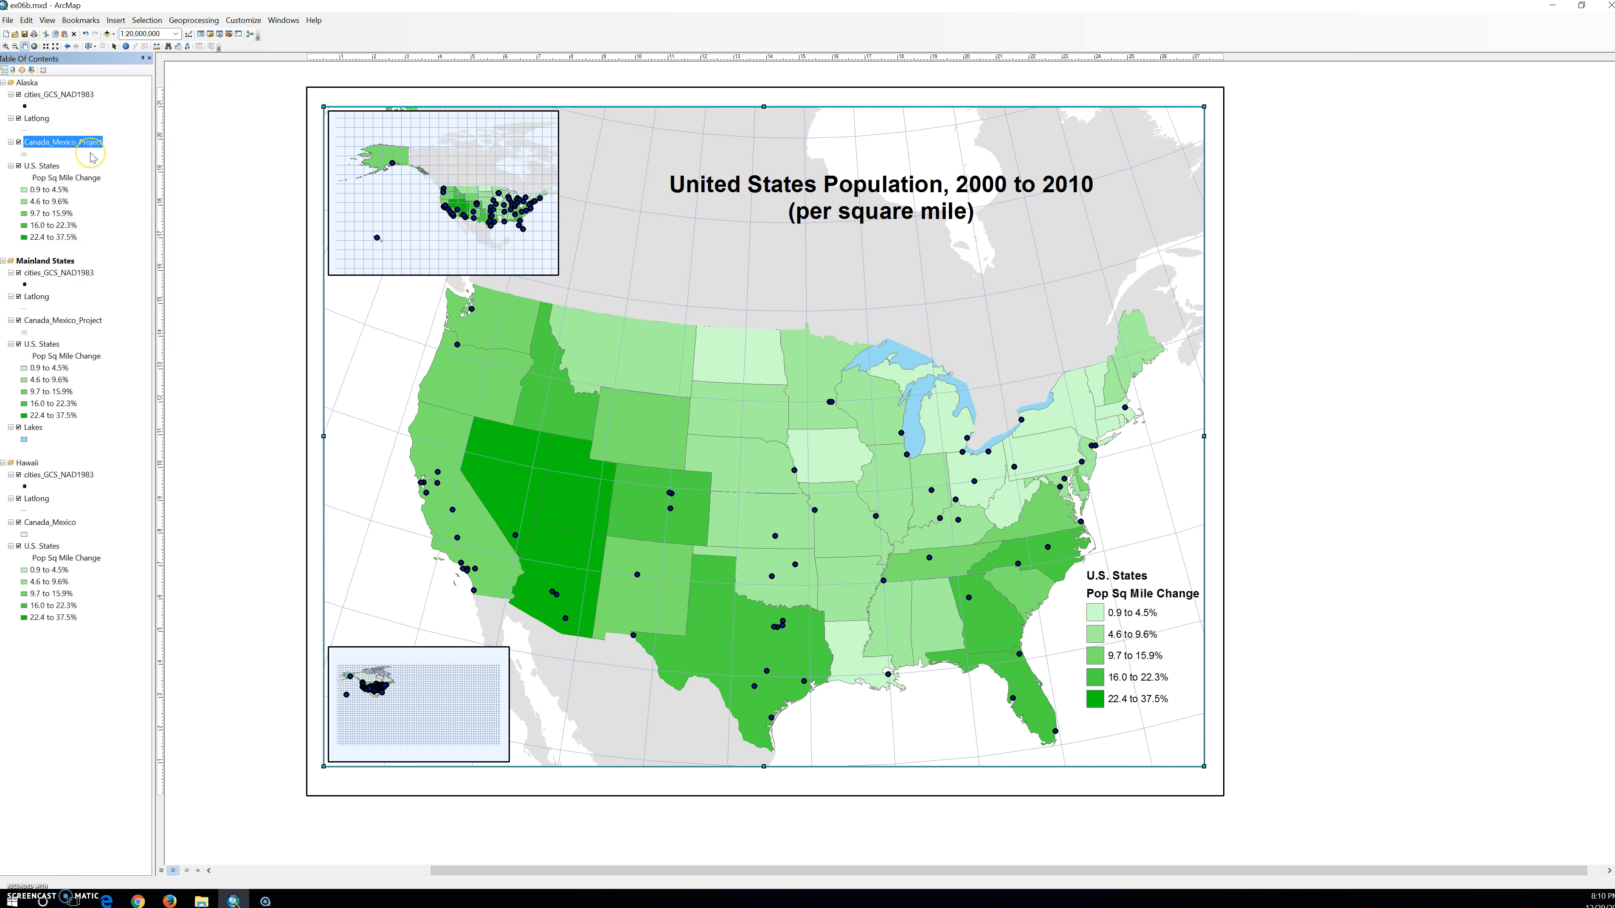
{"action": "left_click", "coordinate": [445, 208]}
{"action": "left_click", "coordinate": [446, 196]}
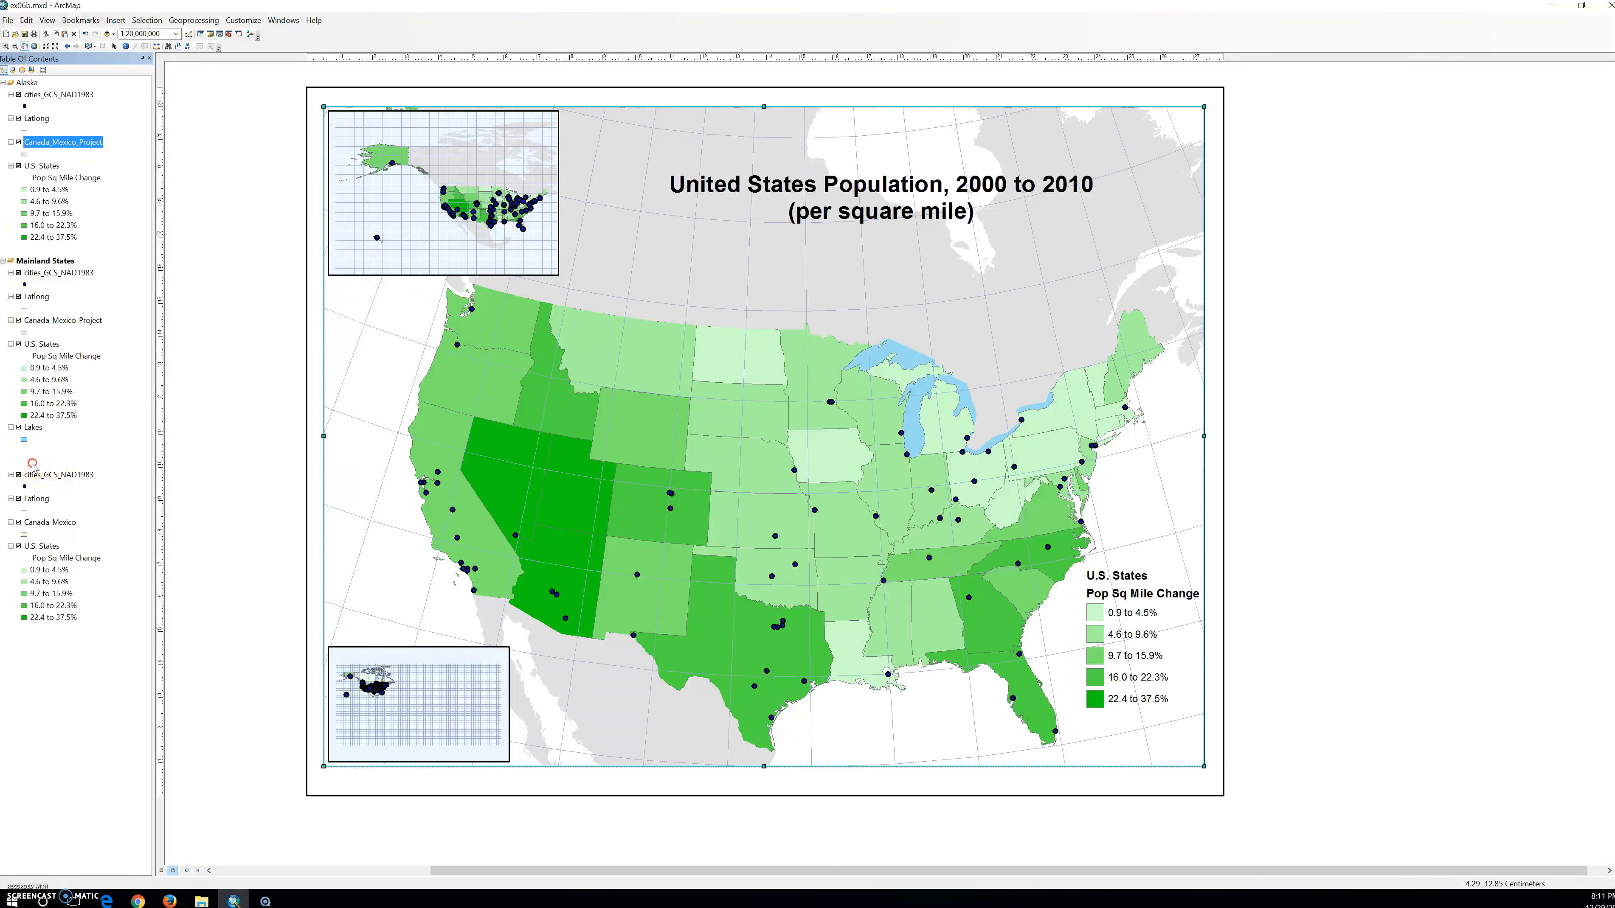
Set the Hawaii data frame's coordinate system to Hawaii Albers Equal Area Conic and zoom it to its U.S. States layer.
{"action": "right_click", "coordinate": [28, 463]}
{"action": "left_click", "coordinate": [111, 717]}
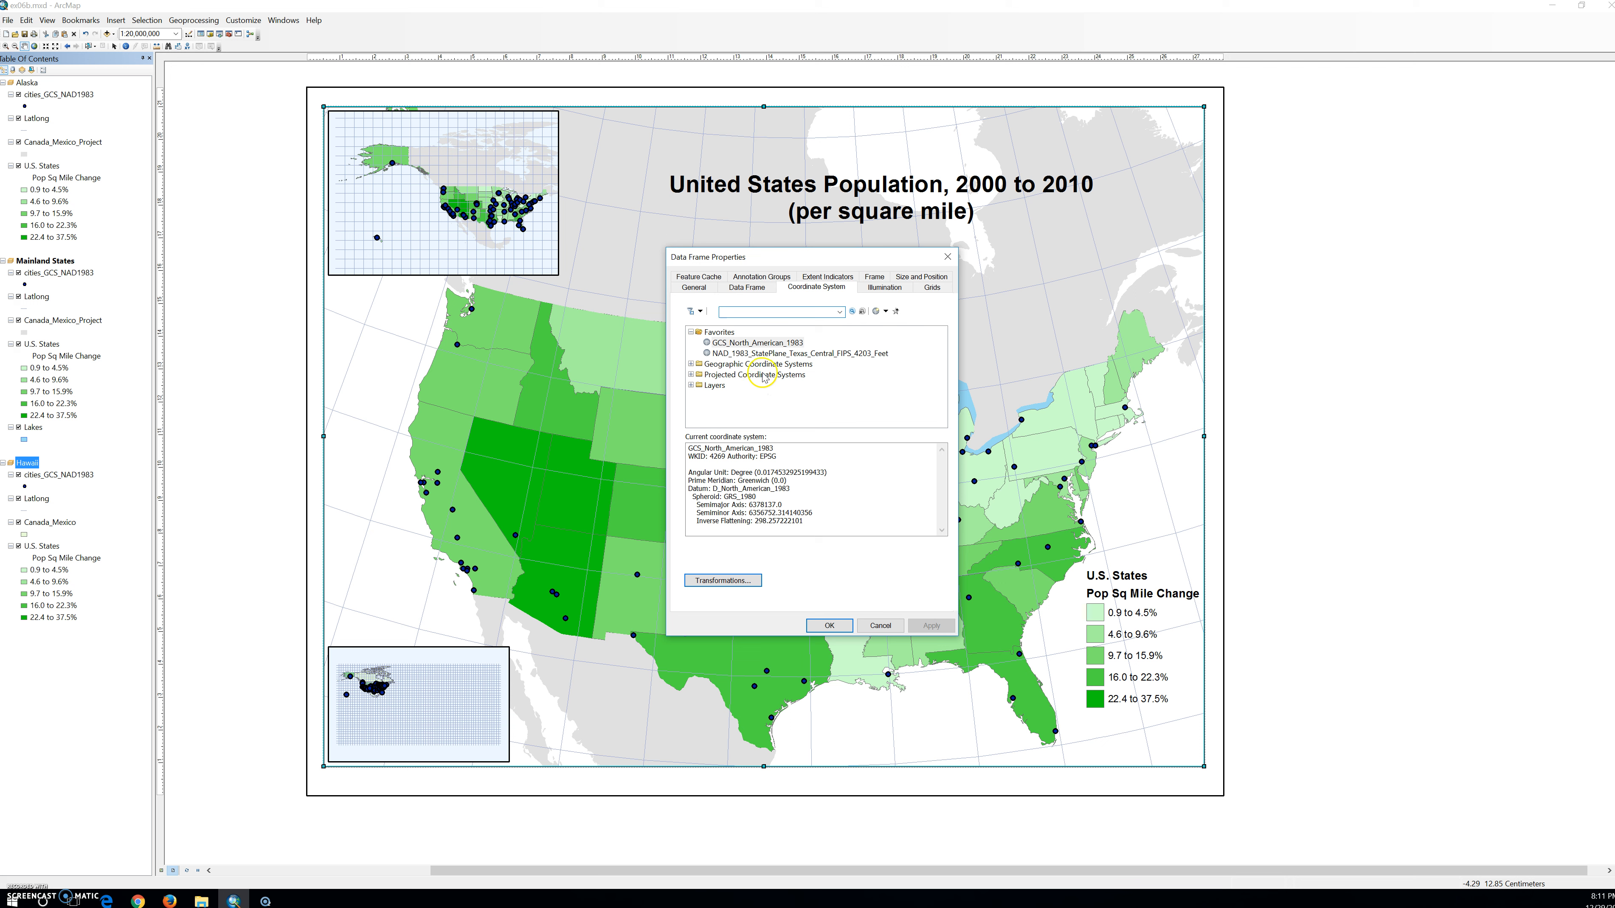
{"action": "left_click", "coordinate": [691, 375]}
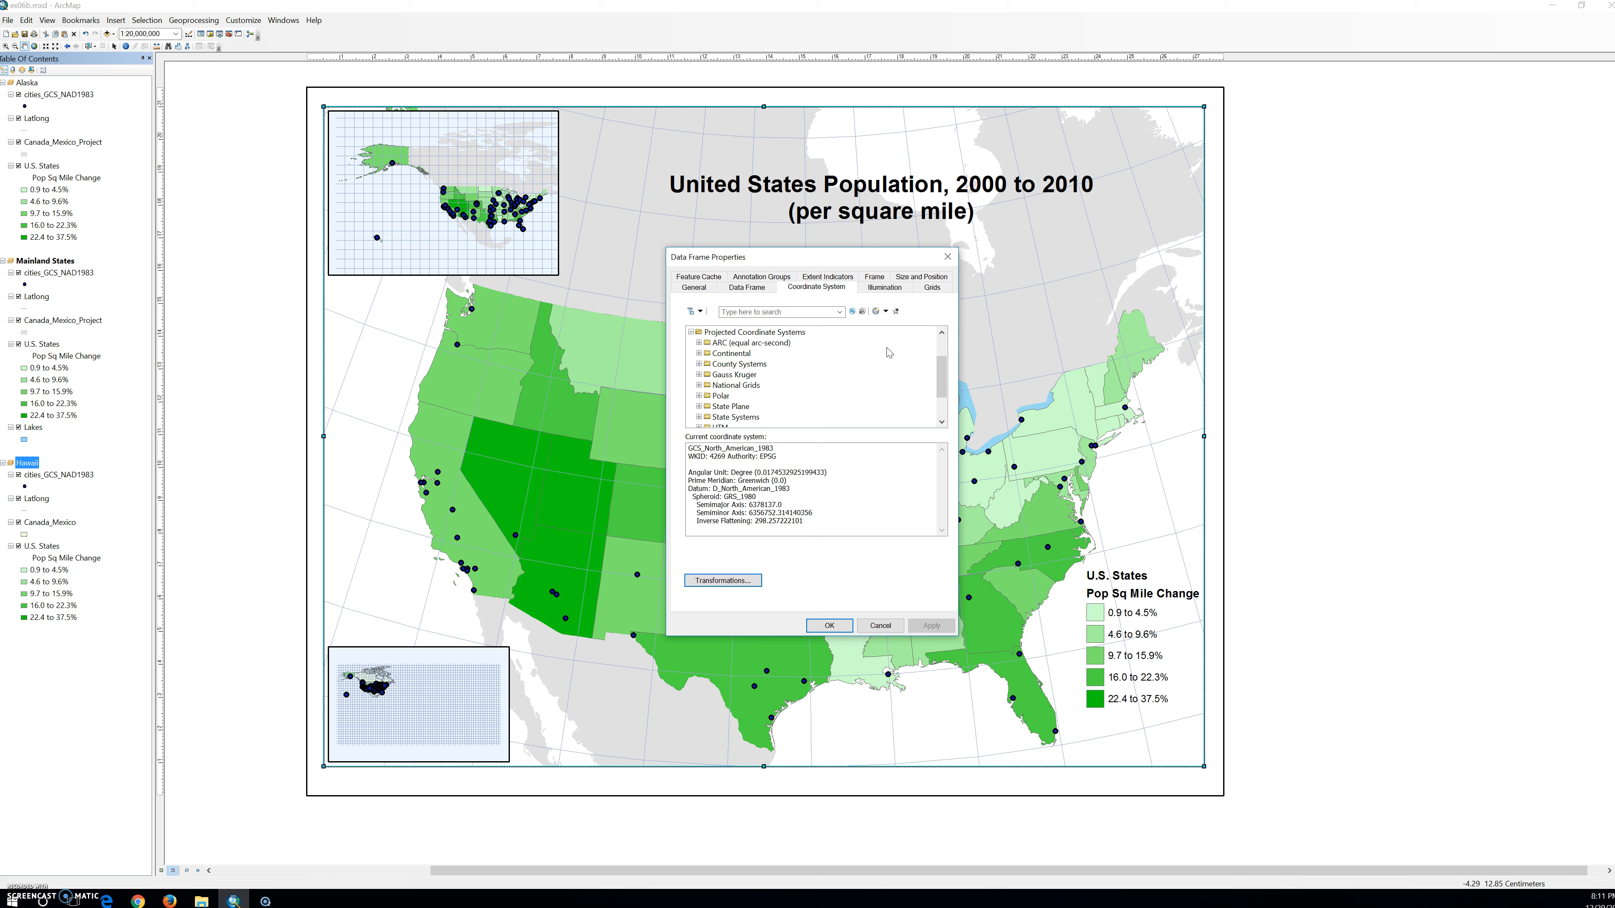
{"action": "left_click", "coordinate": [699, 353]}
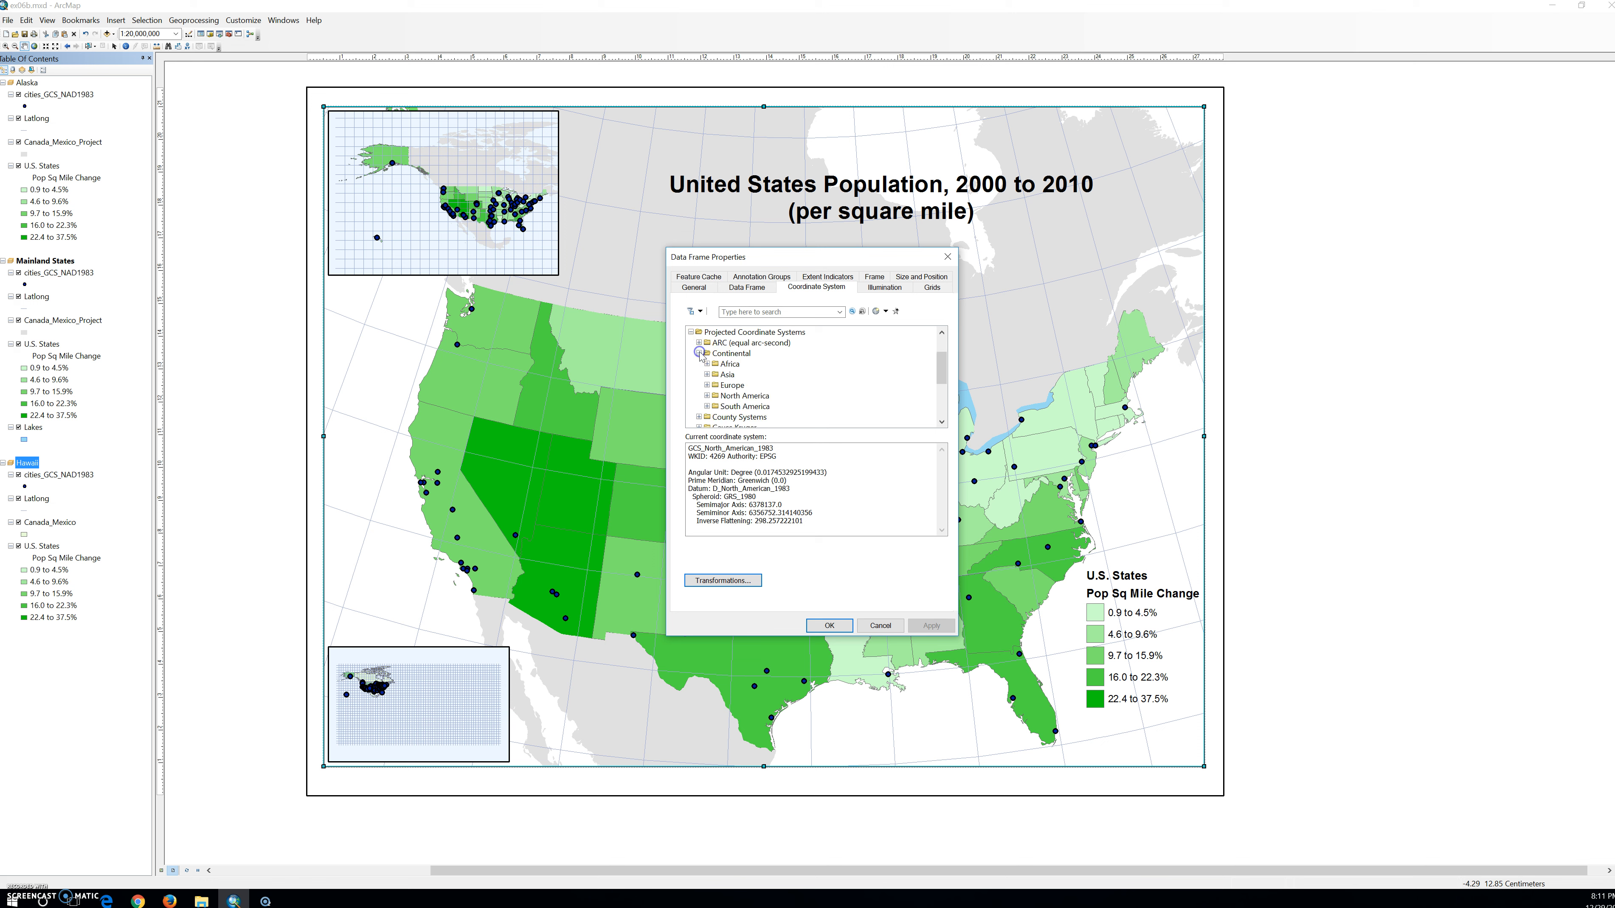
{"action": "left_click", "coordinate": [707, 396]}
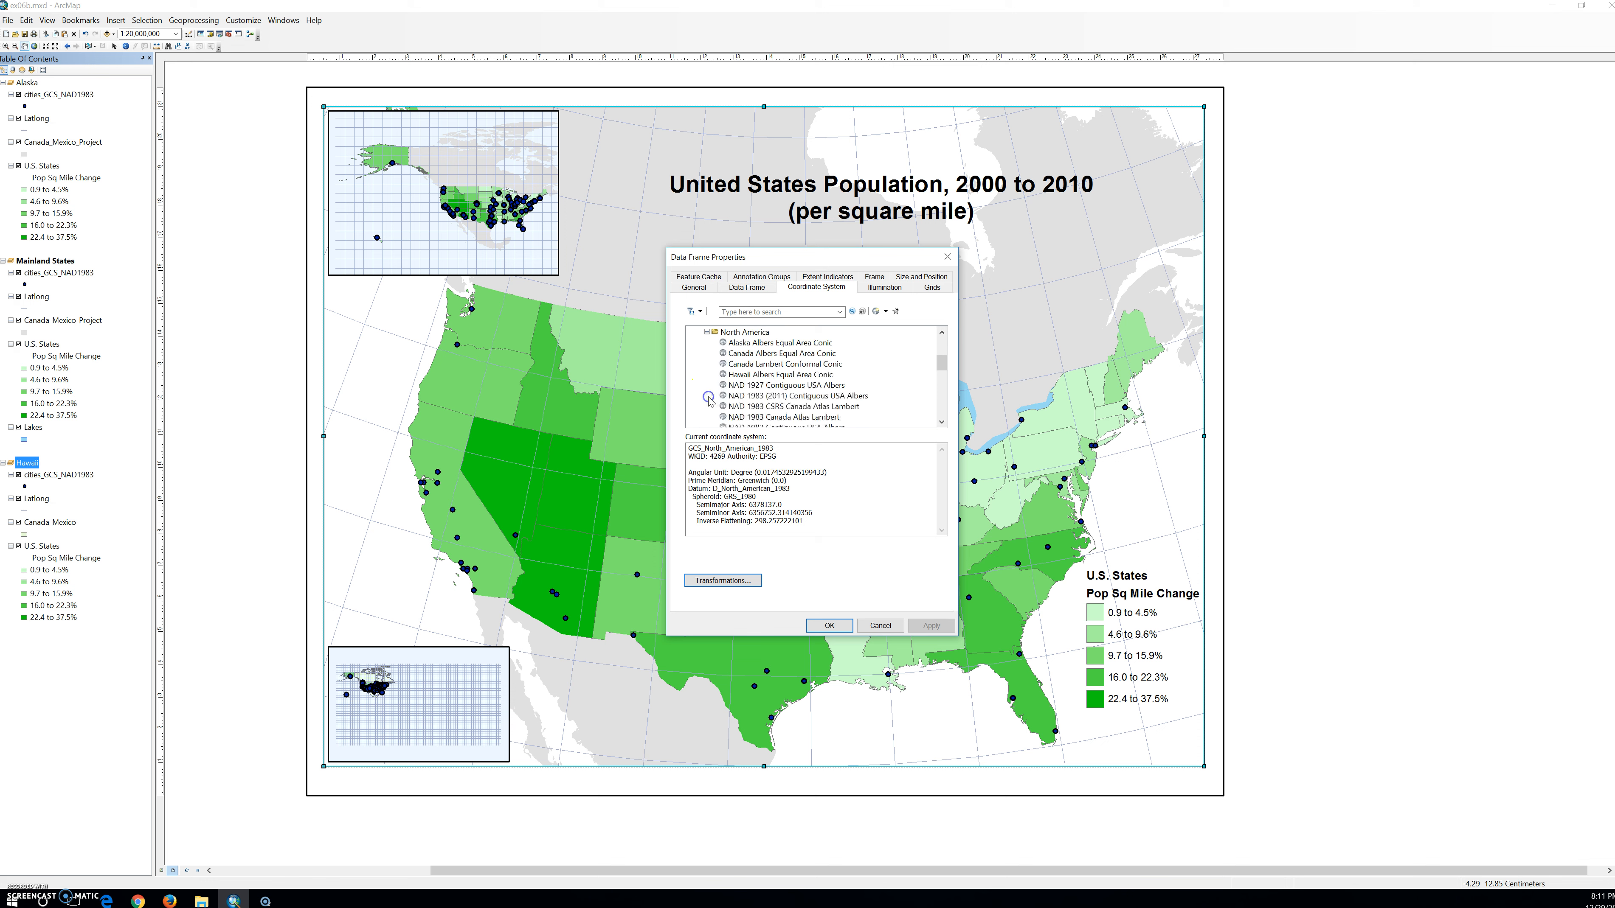
{"action": "left_click", "coordinate": [734, 377]}
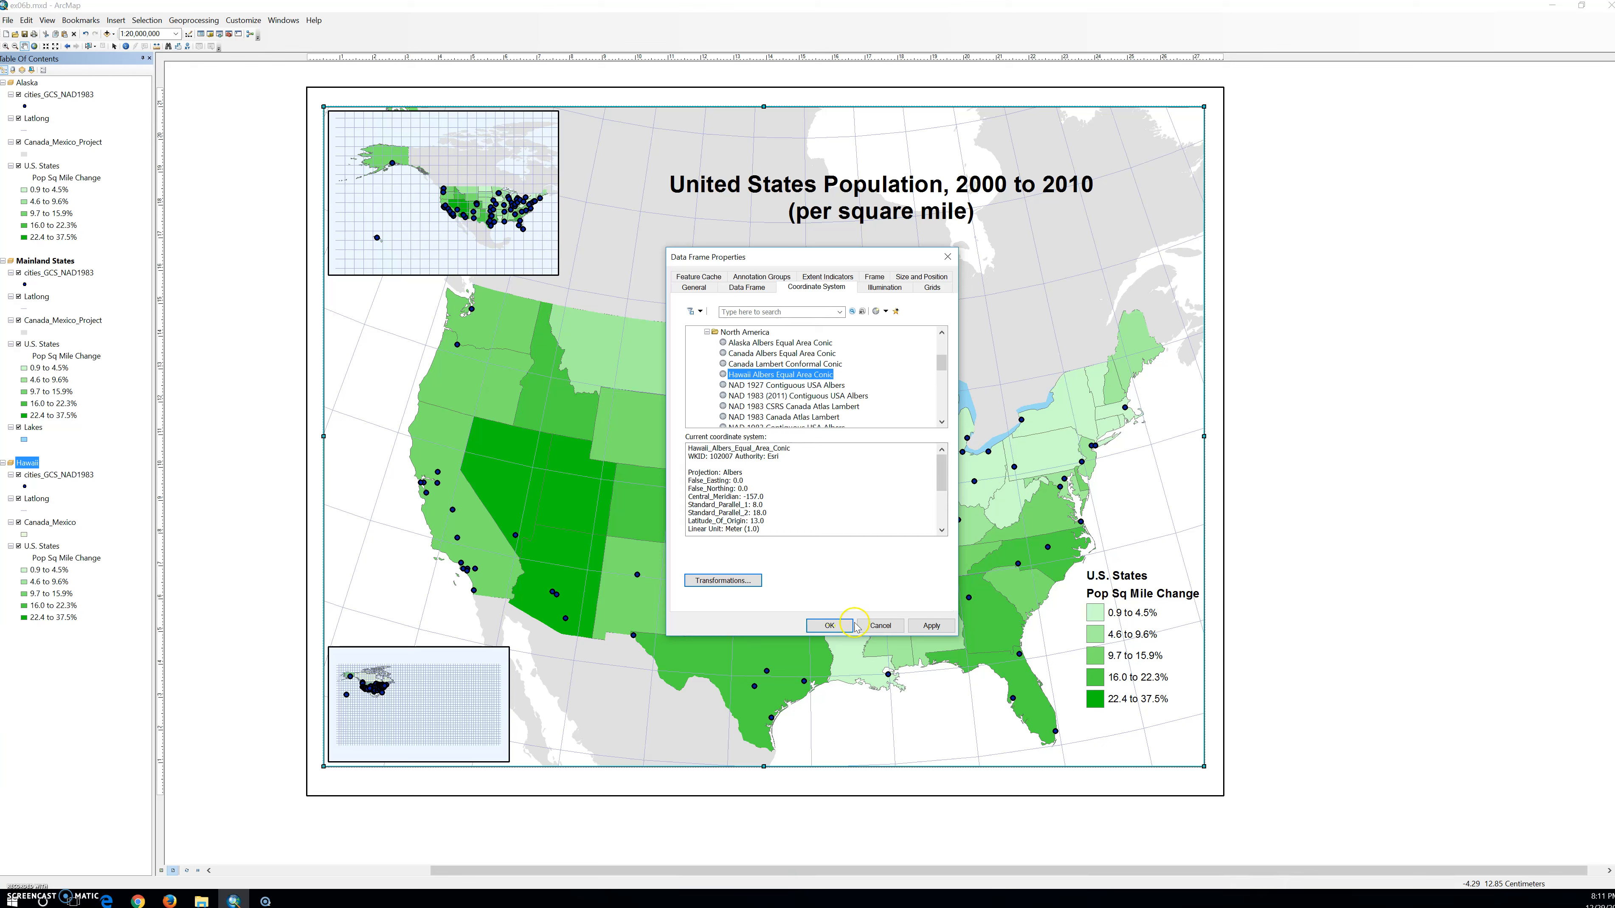
{"action": "left_click", "coordinate": [830, 626]}
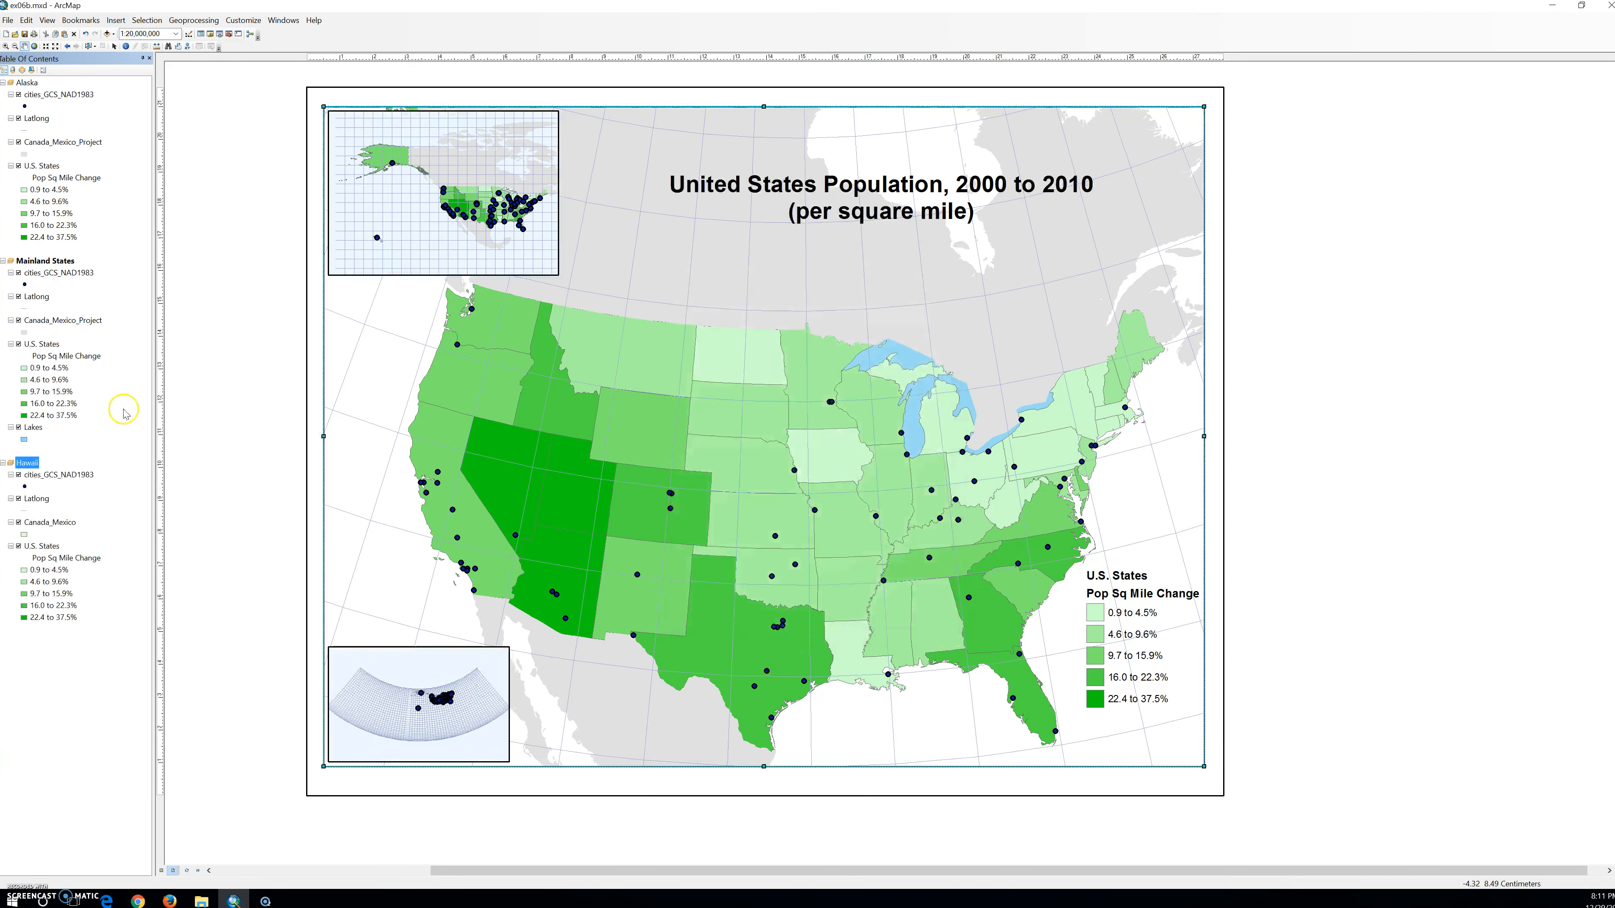
{"action": "right_click", "coordinate": [42, 547]}
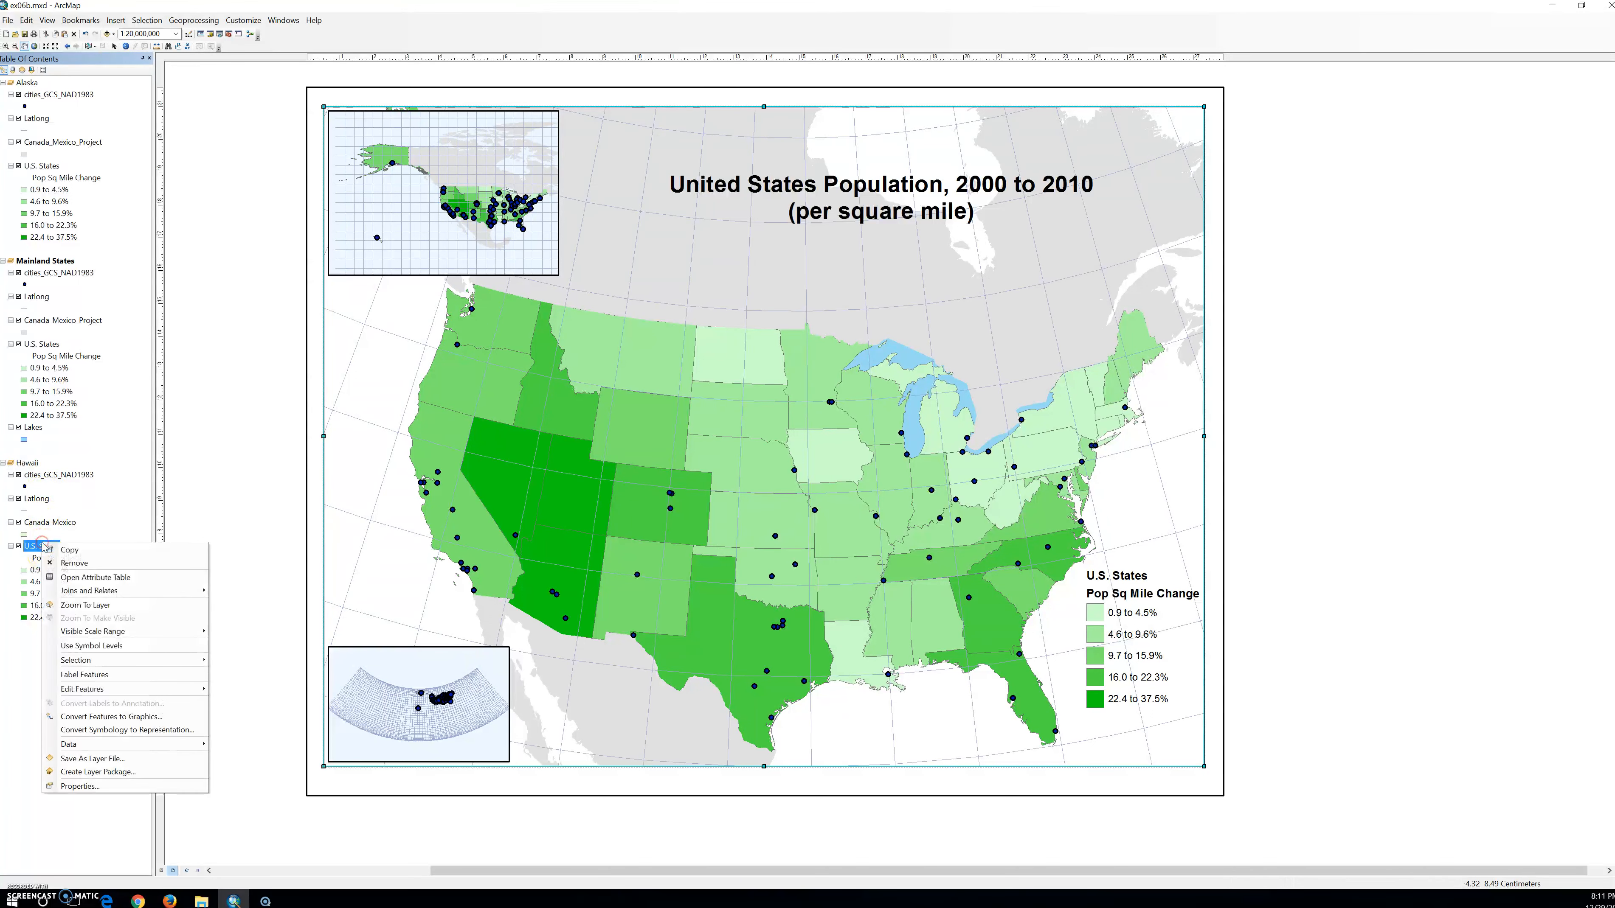
{"action": "left_click", "coordinate": [96, 606]}
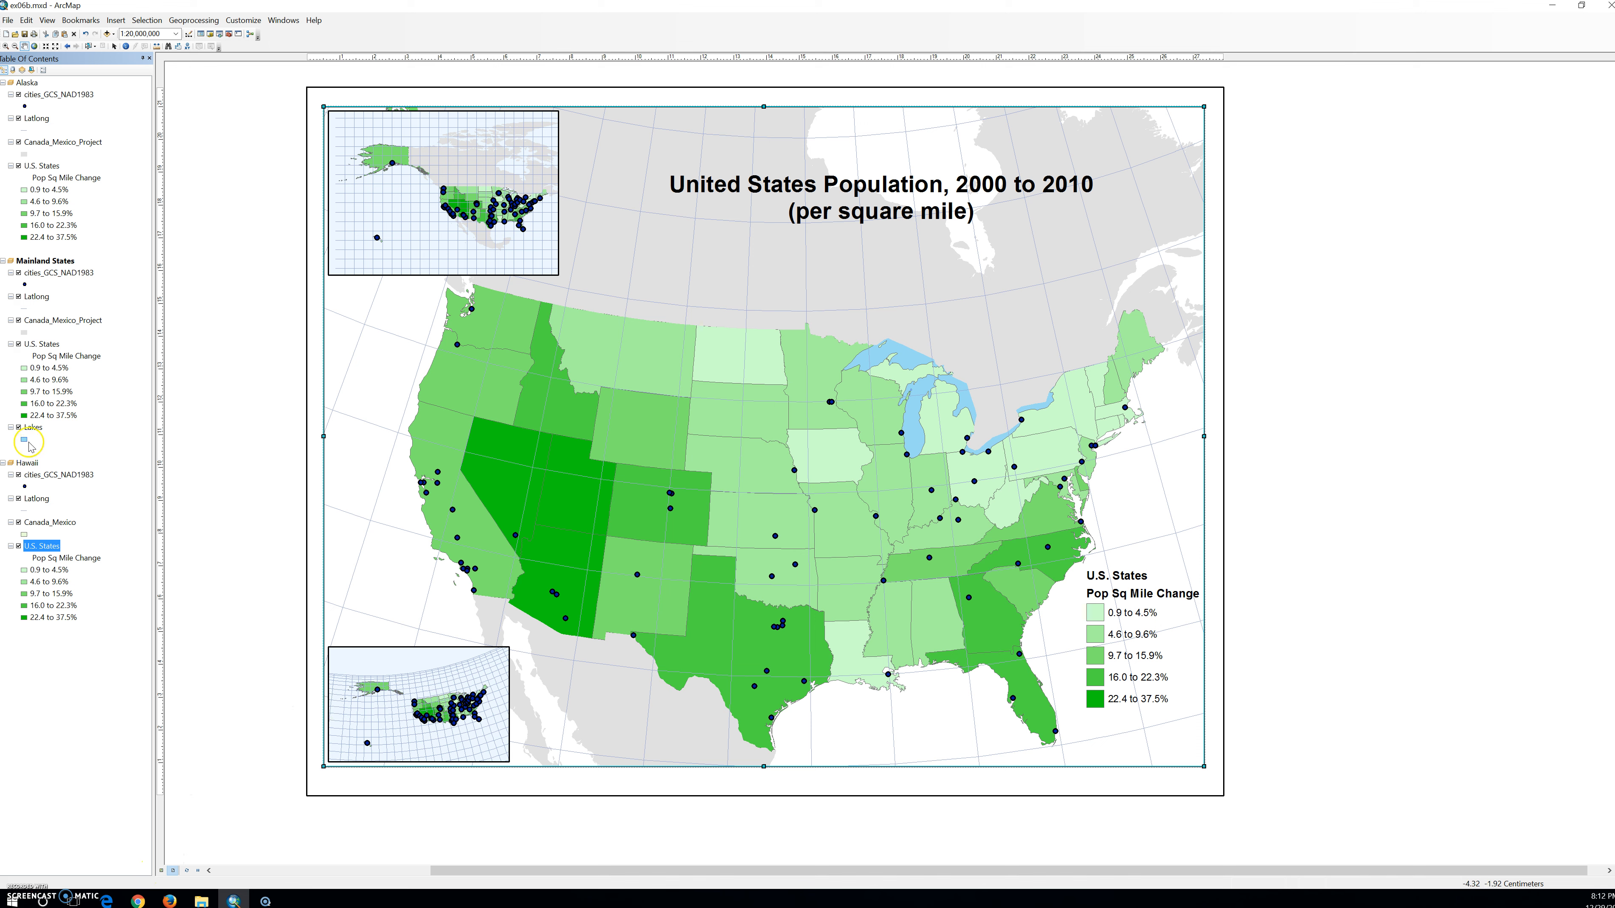
{"action": "right_click", "coordinate": [27, 463]}
{"action": "left_click", "coordinate": [95, 725]}
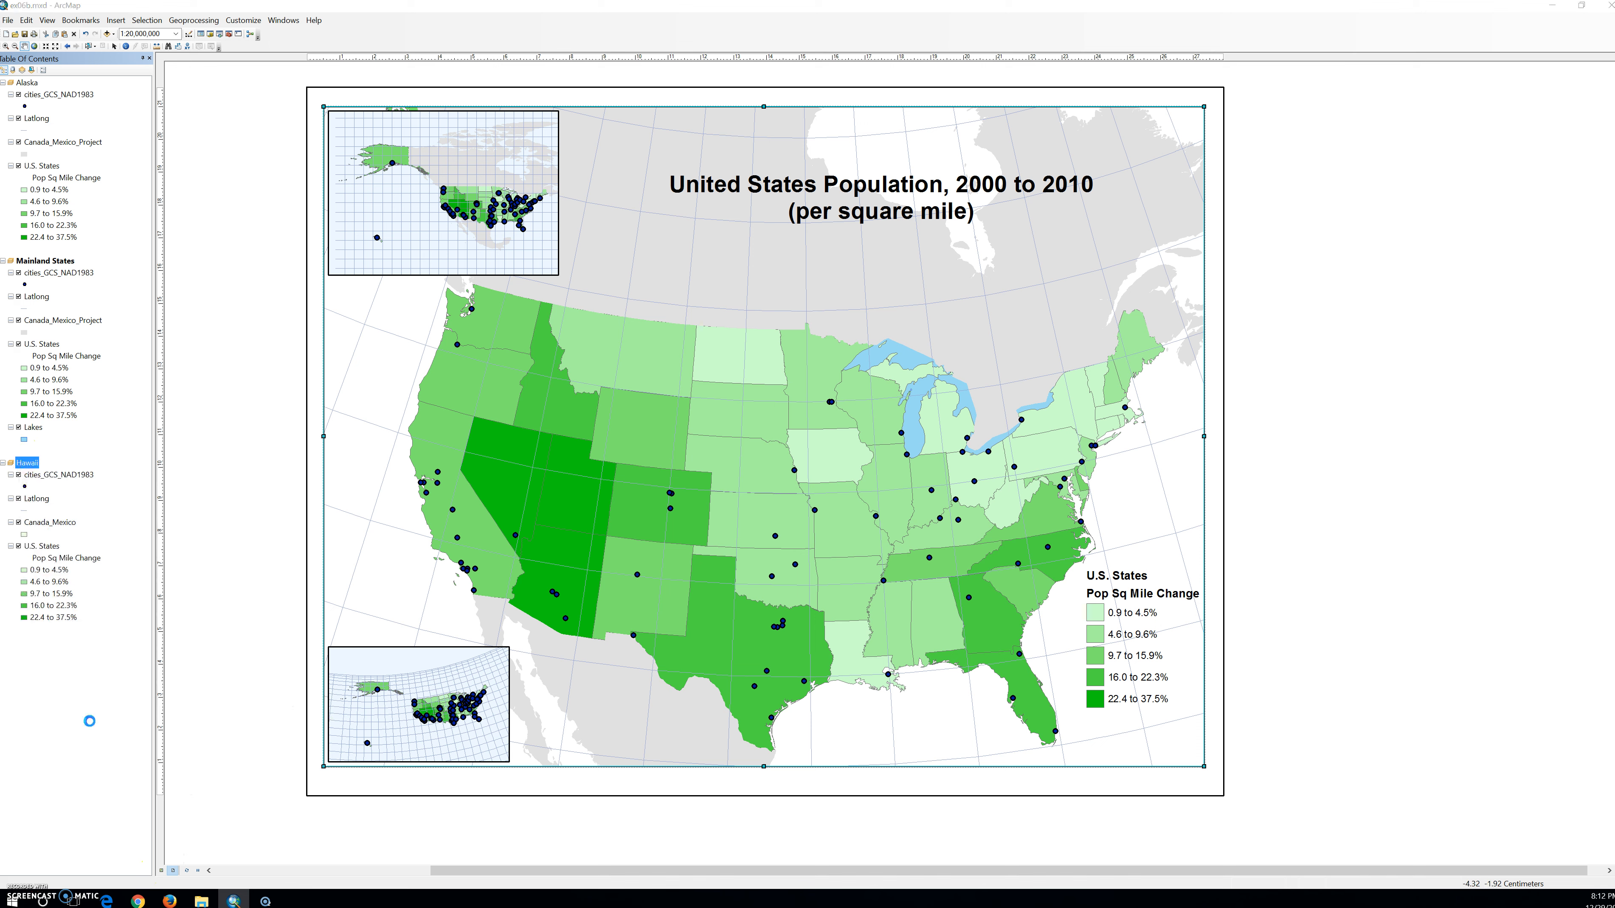
{"action": "left_click", "coordinate": [829, 626]}
Activate the Hawaii data frame, zoom in and center on the Hawaiian islands in data view, and return to layout view.
{"action": "right_click", "coordinate": [23, 463]}
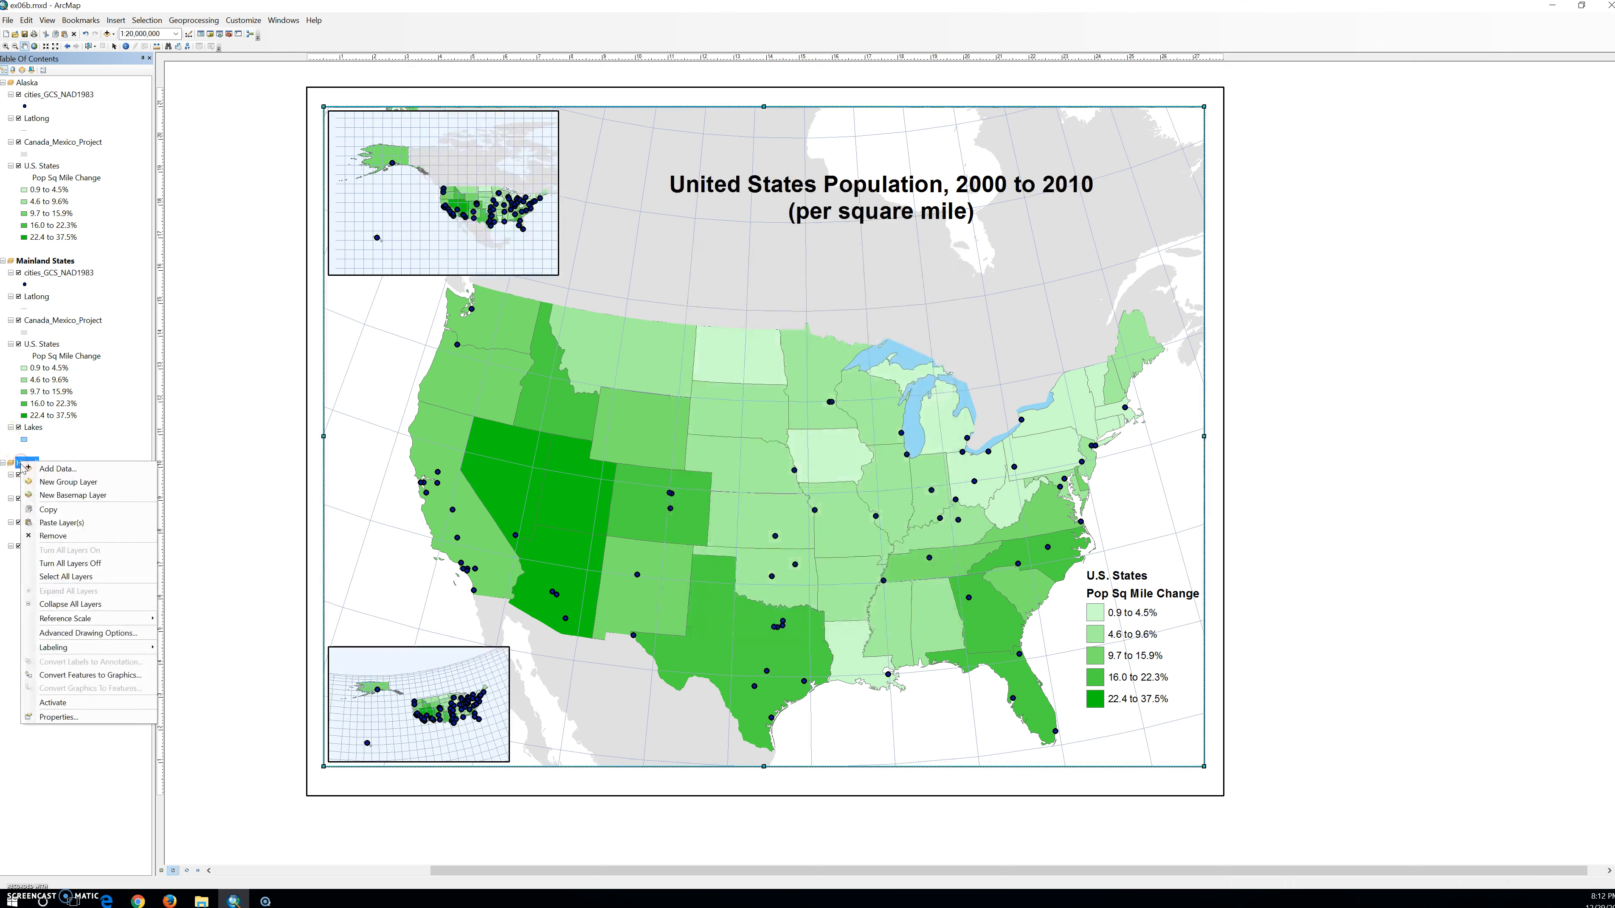
{"action": "left_click", "coordinate": [54, 700]}
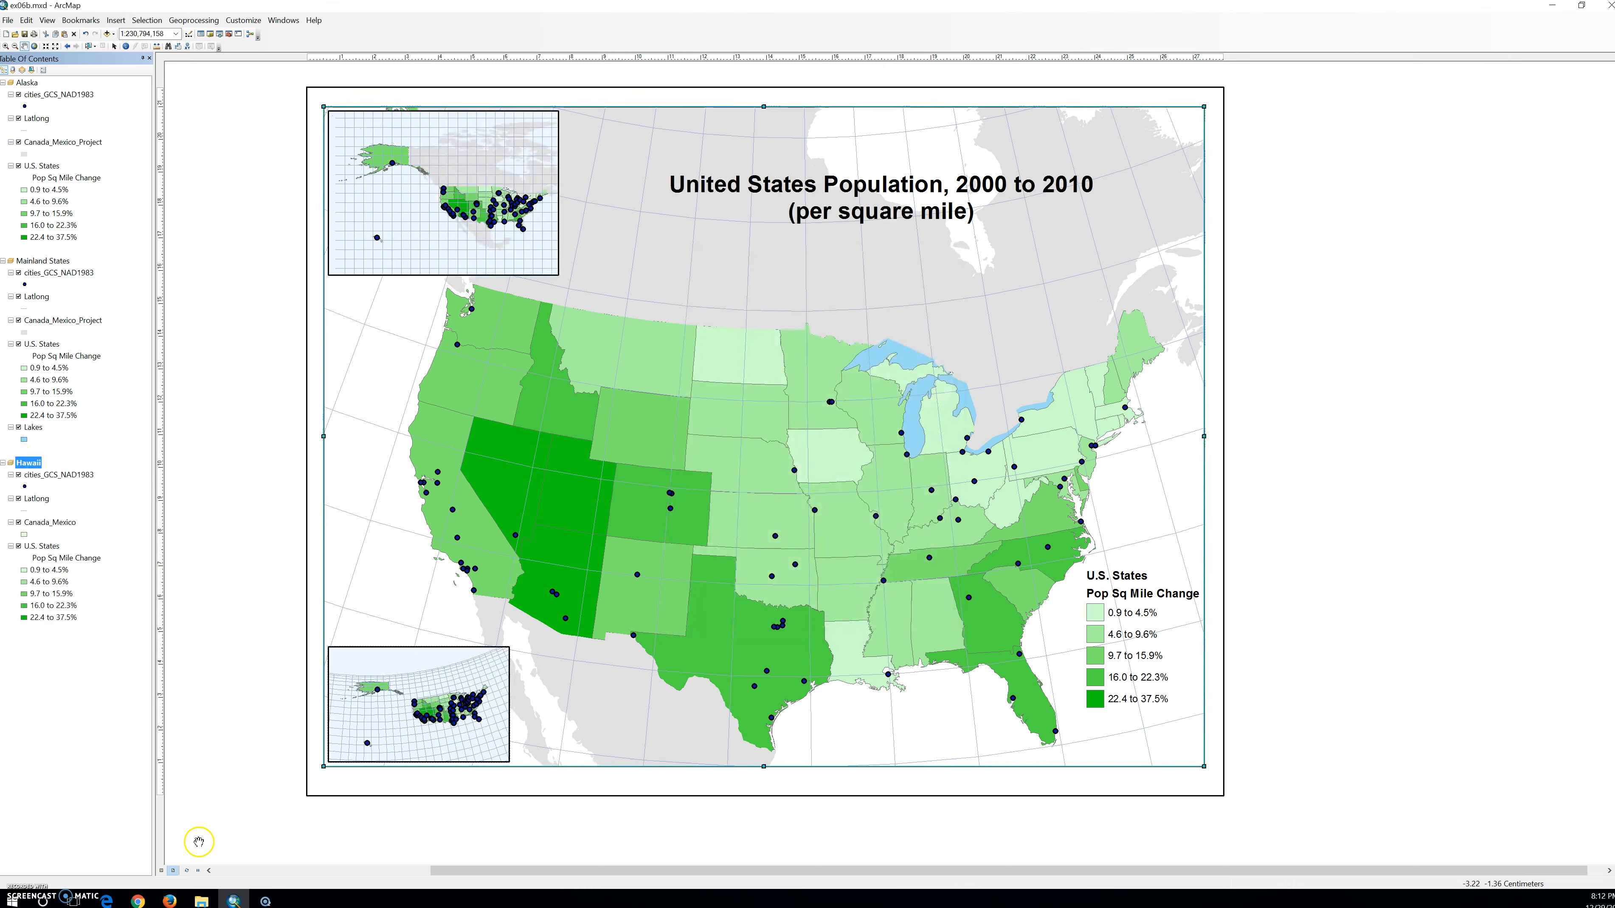
{"action": "left_click", "coordinate": [161, 870]}
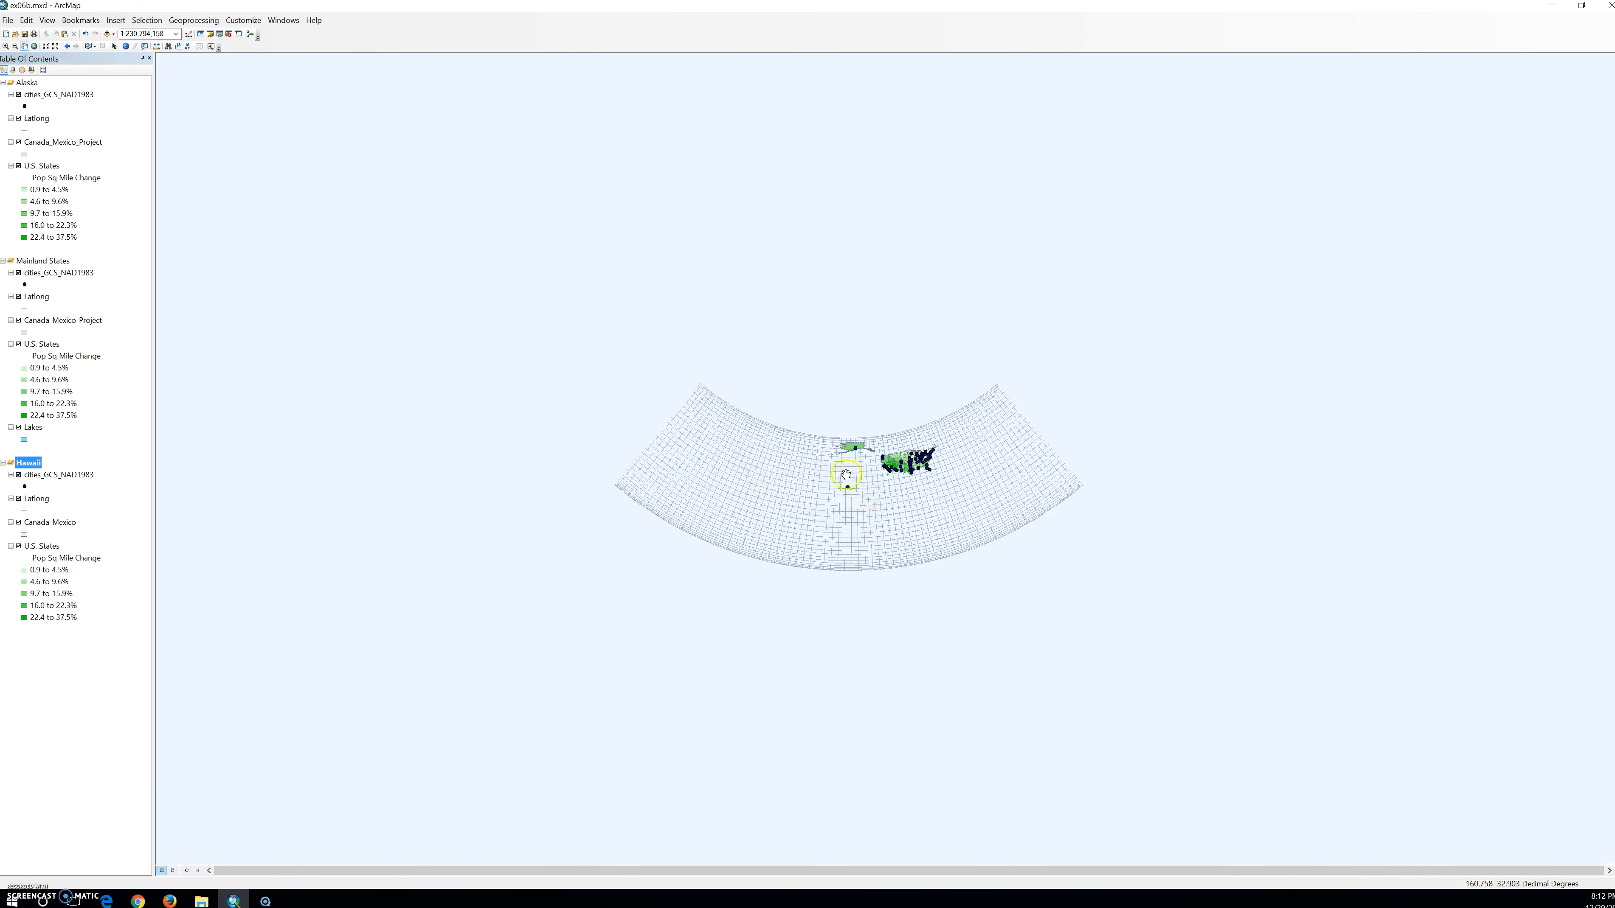
{"action": "scroll", "coordinate": [847, 484], "scroll_direction": "up", "scroll_amount": 3}
{"action": "scroll", "coordinate": [847, 485], "scroll_direction": "up", "scroll_amount": 10}
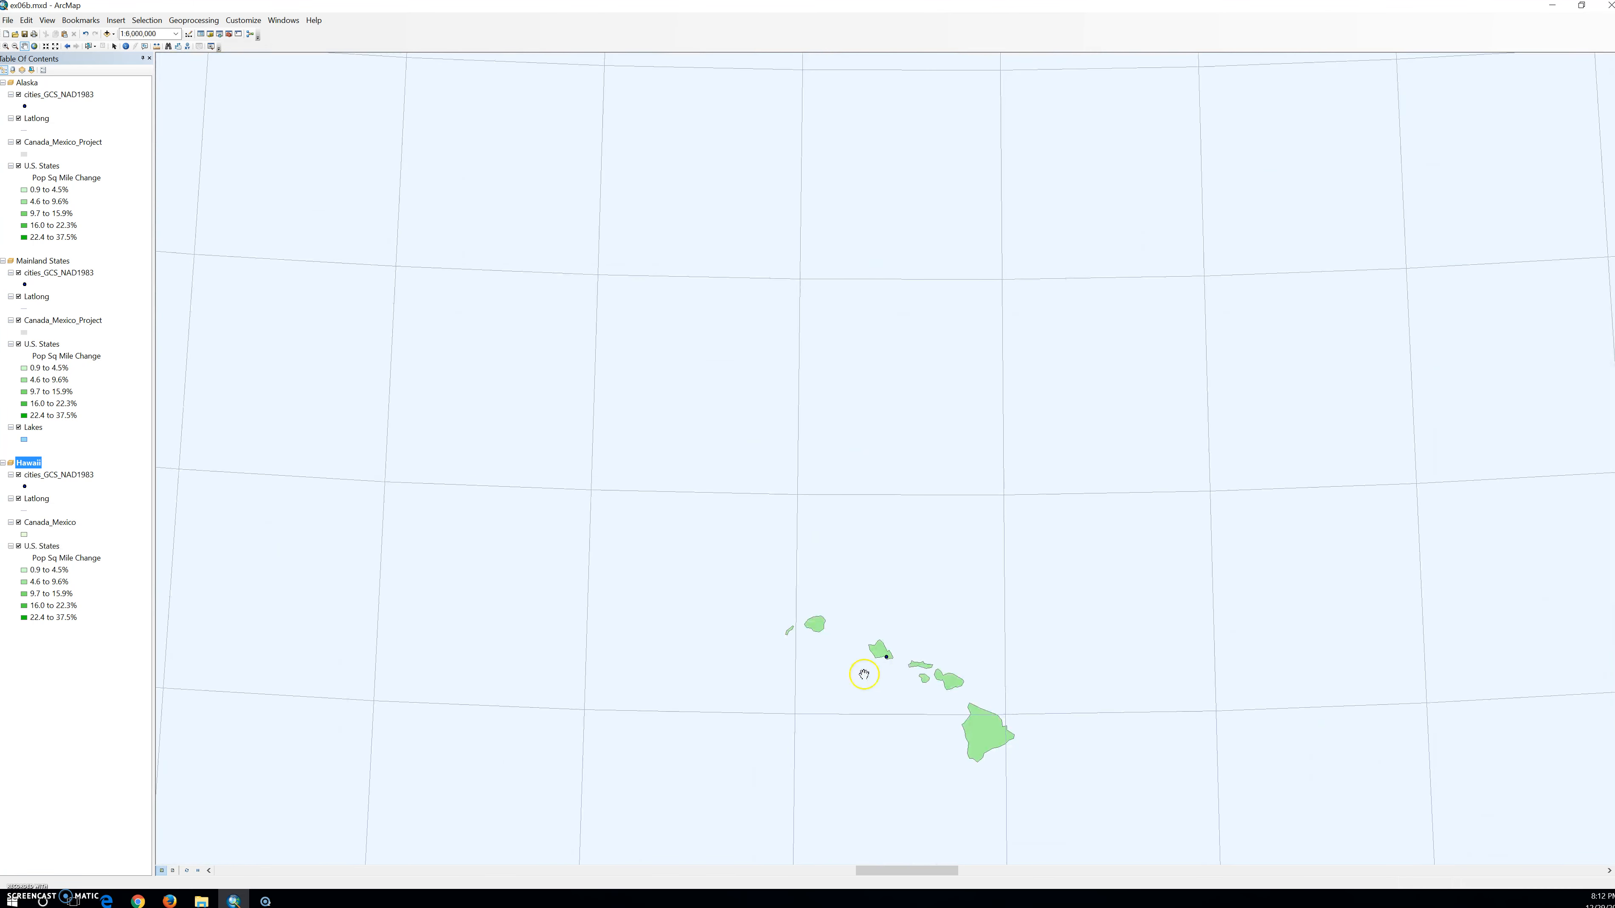
{"action": "left_click_drag", "start_coordinate": [905, 663], "coordinate": [787, 590]}
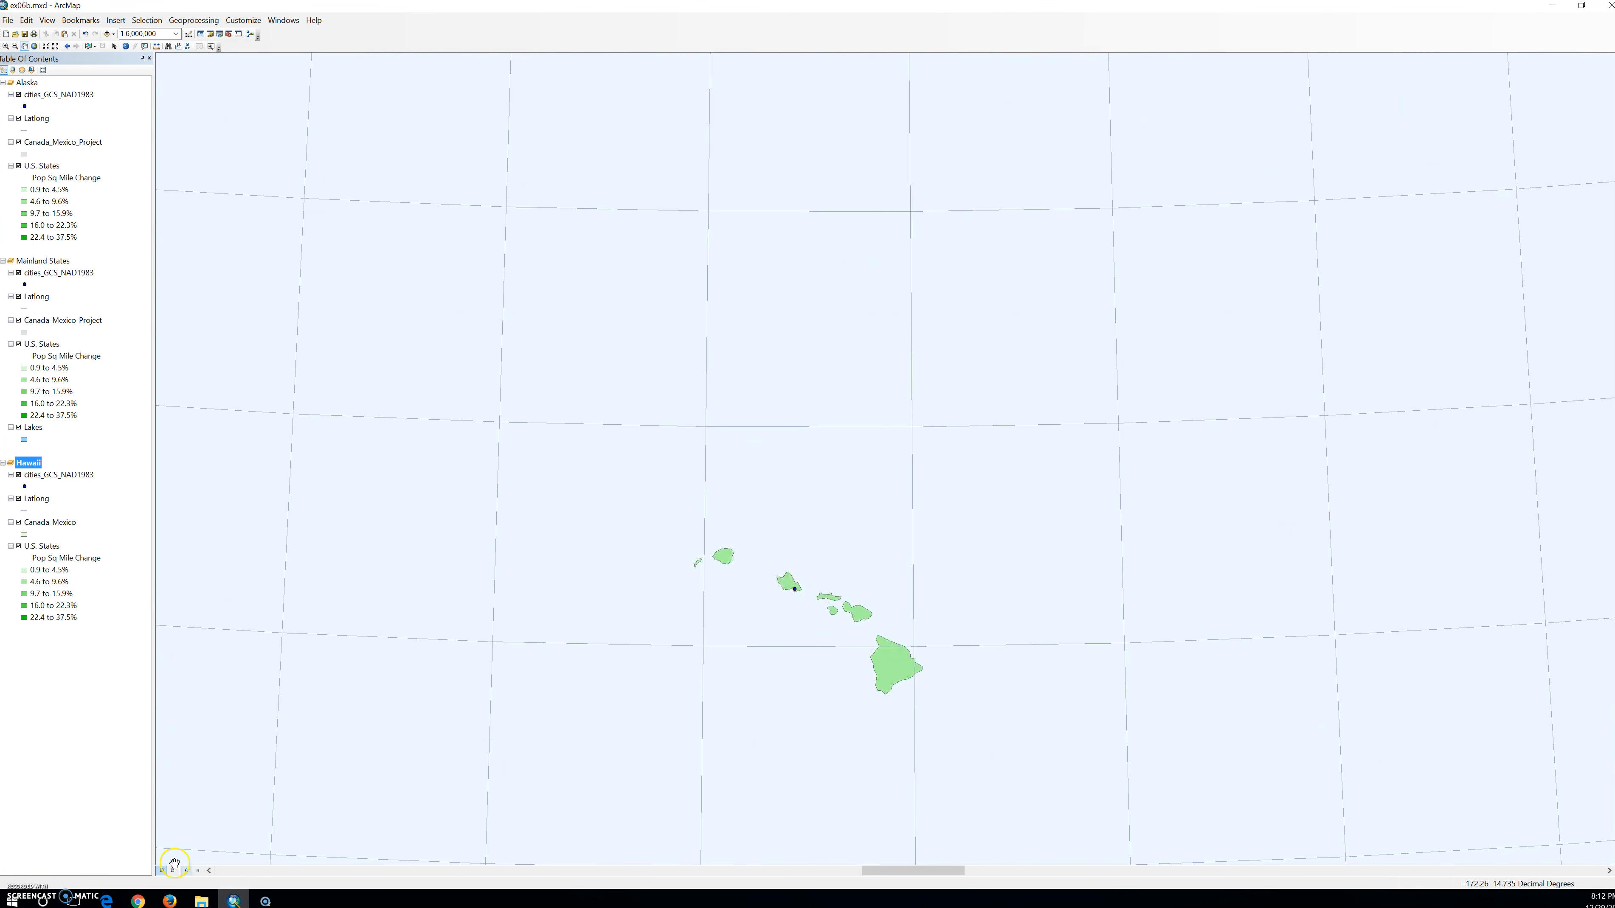
{"action": "left_click", "coordinate": [172, 870]}
{"action": "left_click", "coordinate": [416, 731]}
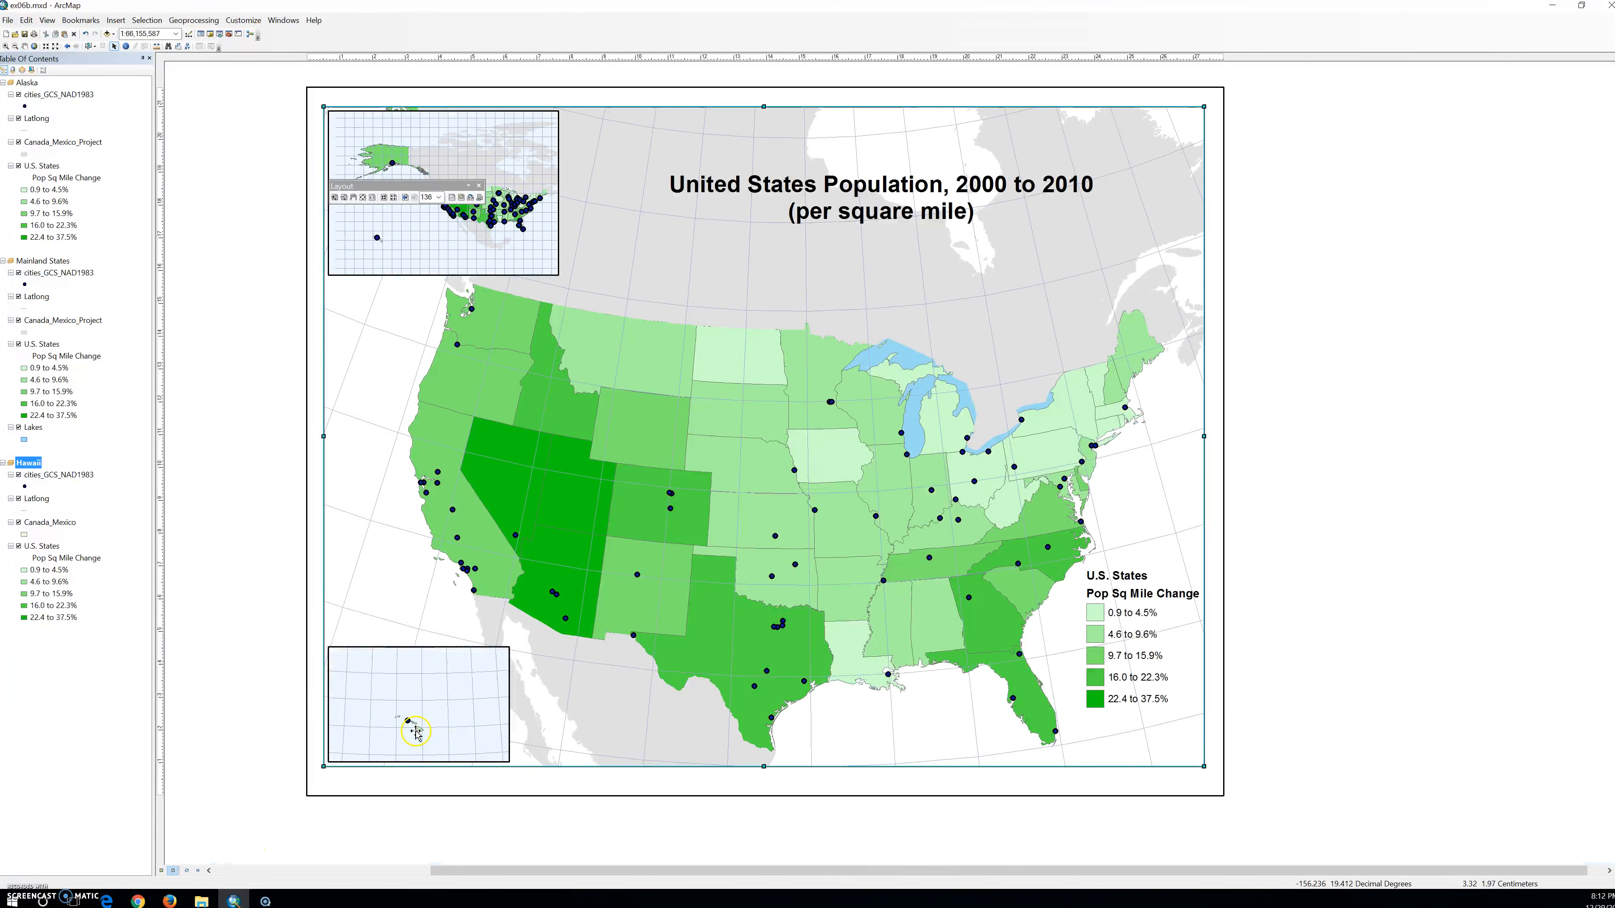
Enlarge the Hawaiian islands further in data view to a scale of 1:2,000,000 and return to the layout.
{"action": "left_click", "coordinate": [162, 870]}
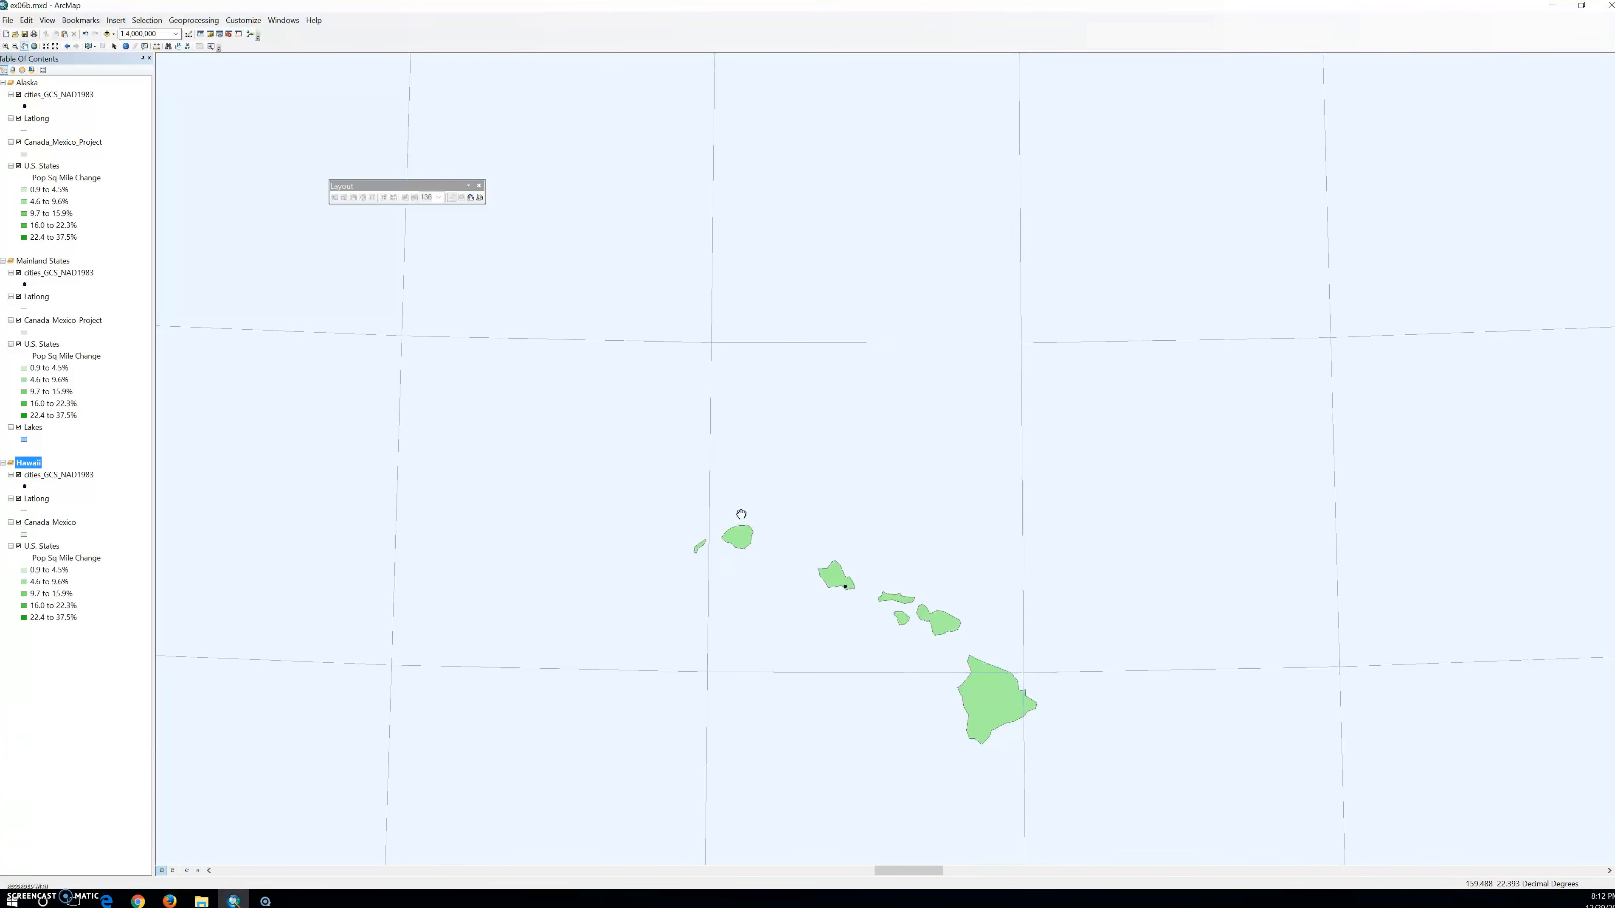
{"action": "scroll", "coordinate": [744, 509], "scroll_direction": "up", "scroll_amount": 2}
{"action": "scroll", "coordinate": [750, 502], "scroll_direction": "up", "scroll_amount": 3}
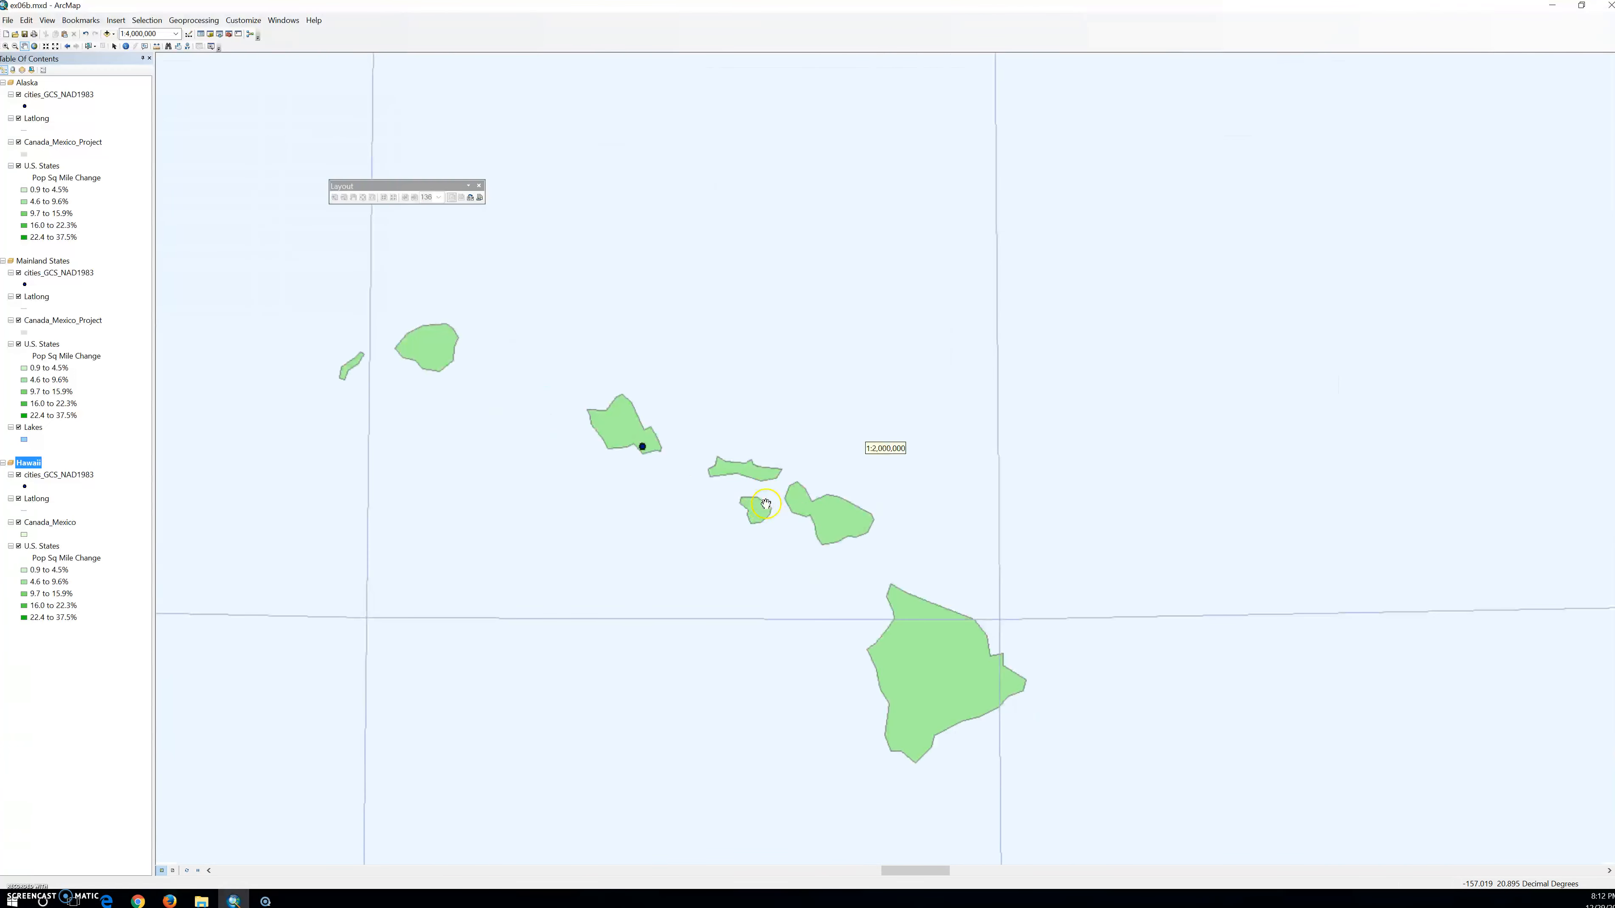
{"action": "left_click", "coordinate": [174, 870]}
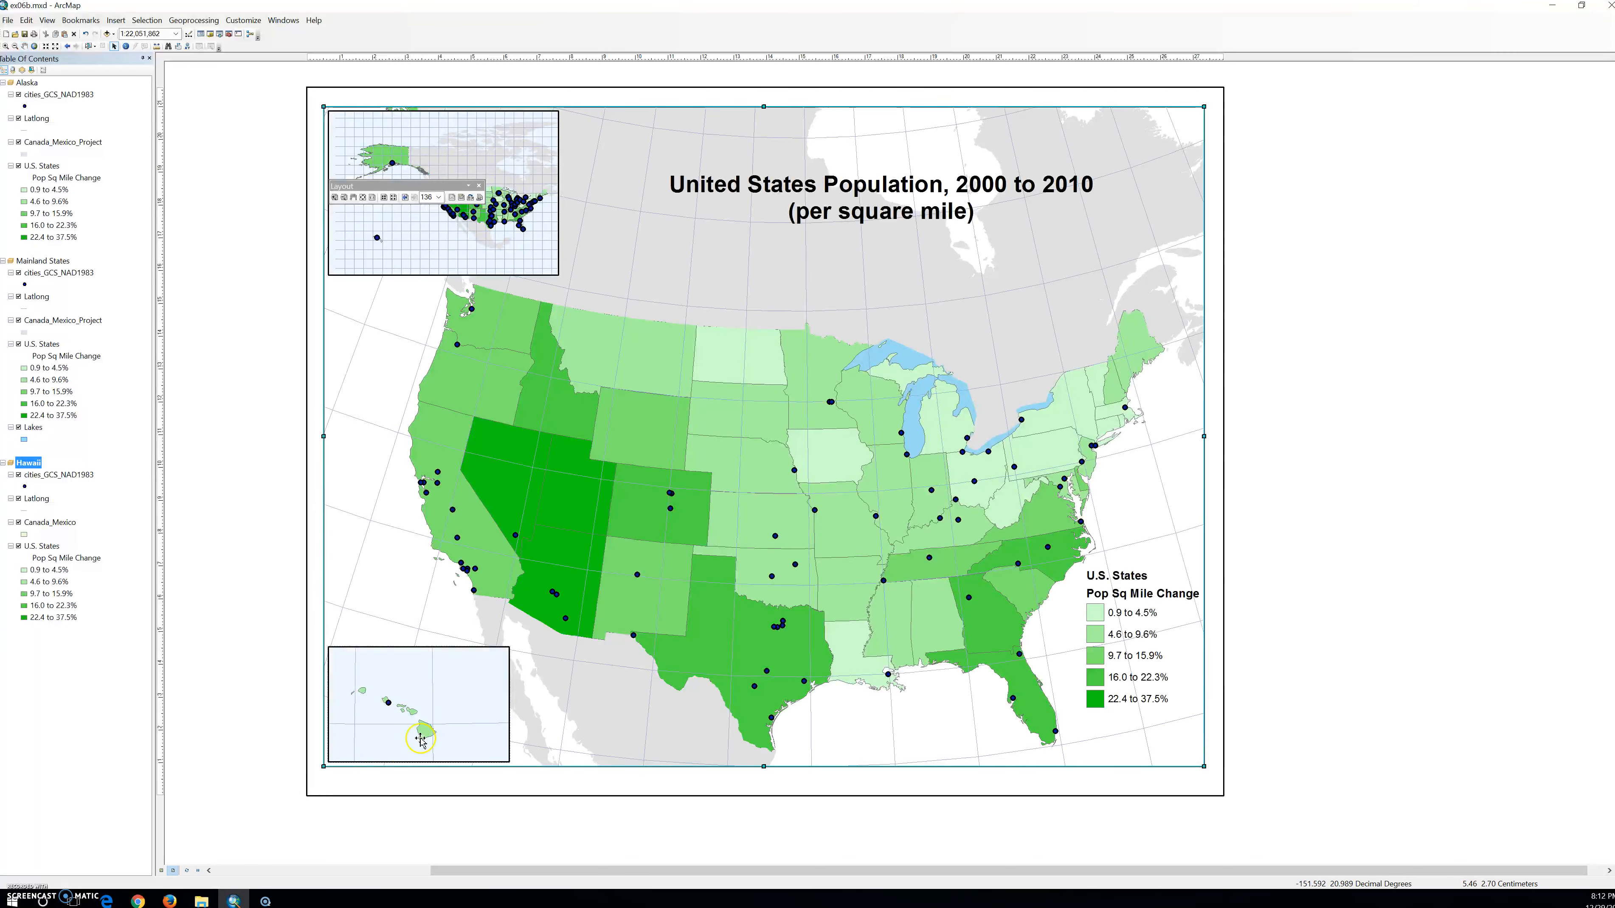
Pan the Hawaiian islands toward the center of their inset and close the floating Layout toolbar.
{"action": "left_click", "coordinate": [25, 46]}
{"action": "mouse_move", "coordinate": [382, 727]}
{"action": "left_mouse_down"}
{"action": "mouse_move", "coordinate": [399, 718]}
{"action": "mouse_move", "coordinate": [401, 733]}
{"action": "left_mouse_up"}
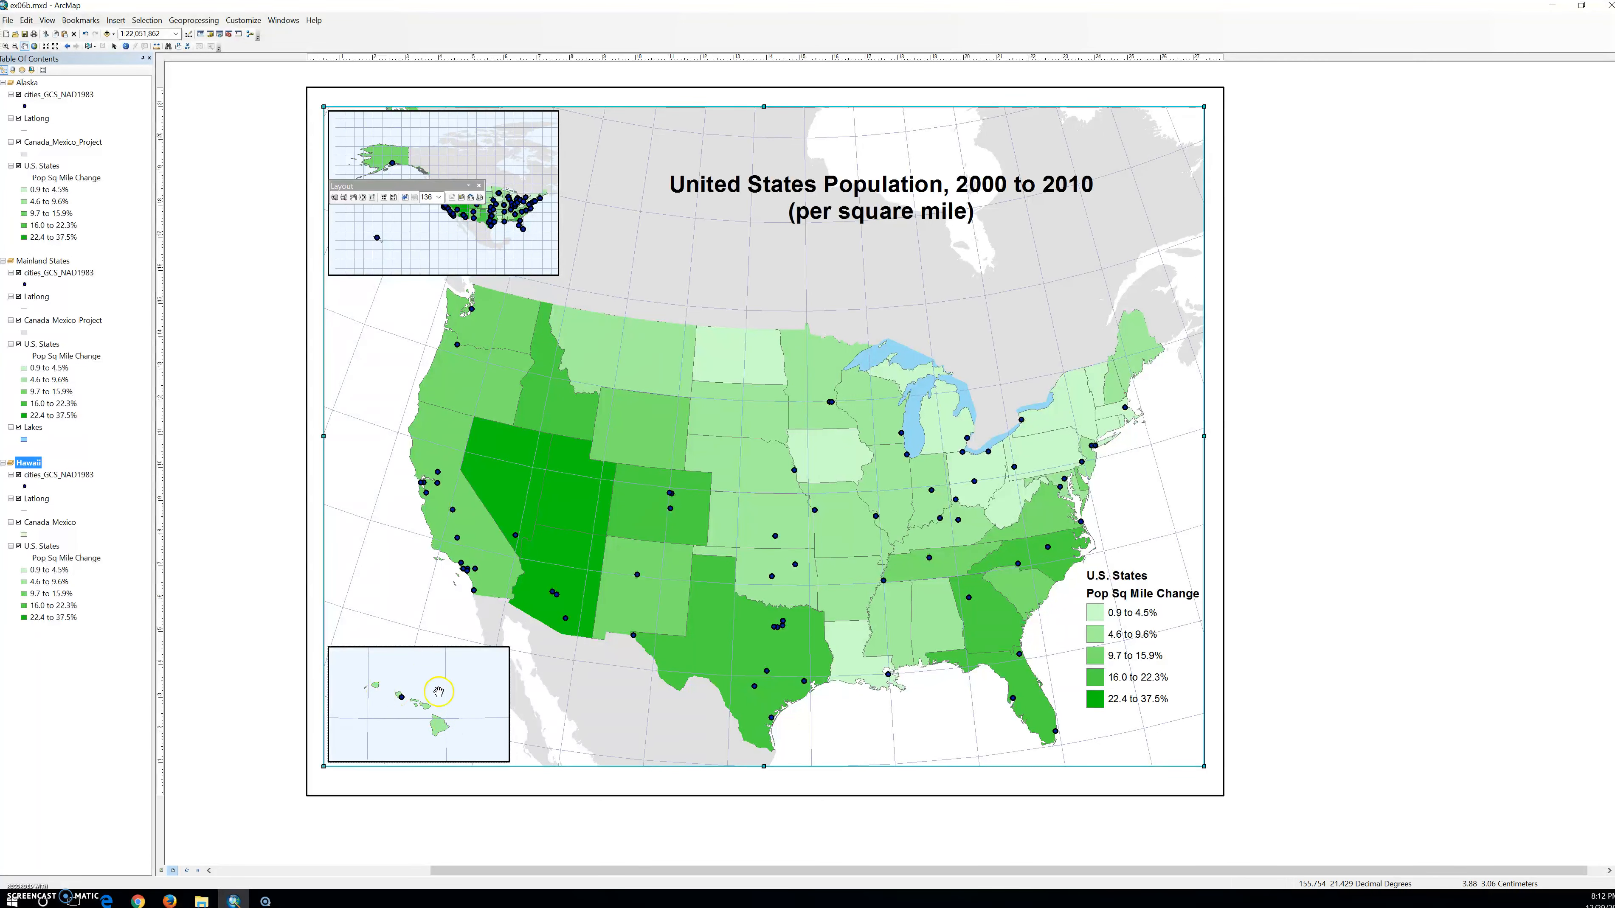
{"action": "left_click", "coordinate": [480, 185]}
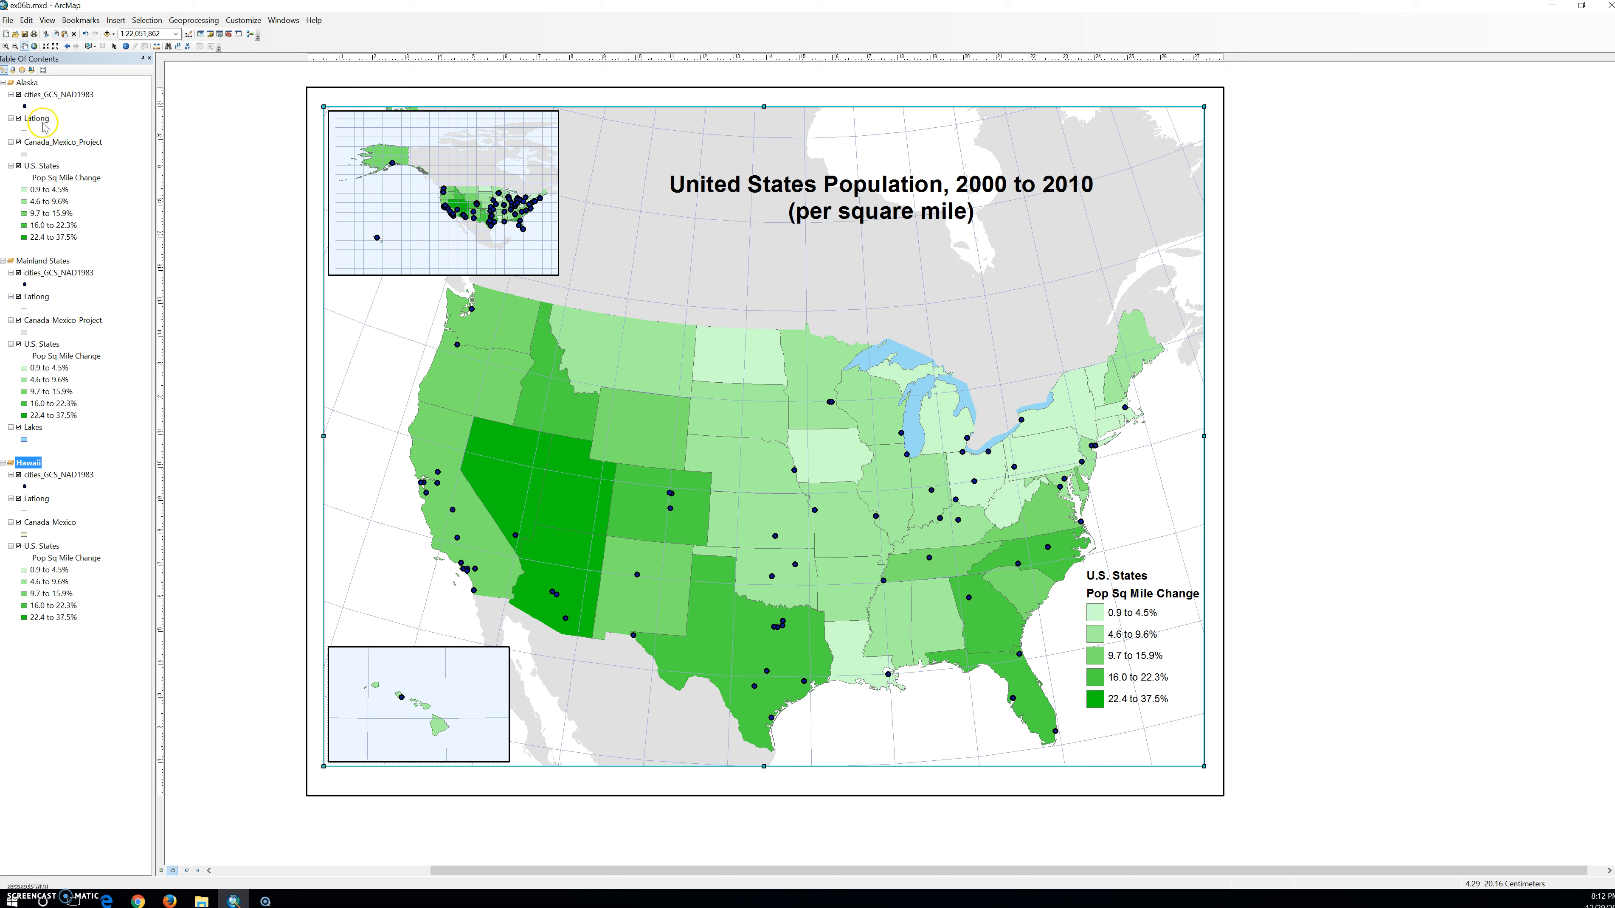
Set the Alaska data frame's coordinate system to the projected North America system Alaska Albers Equal Area Conic.
{"action": "right_click", "coordinate": [22, 83]}
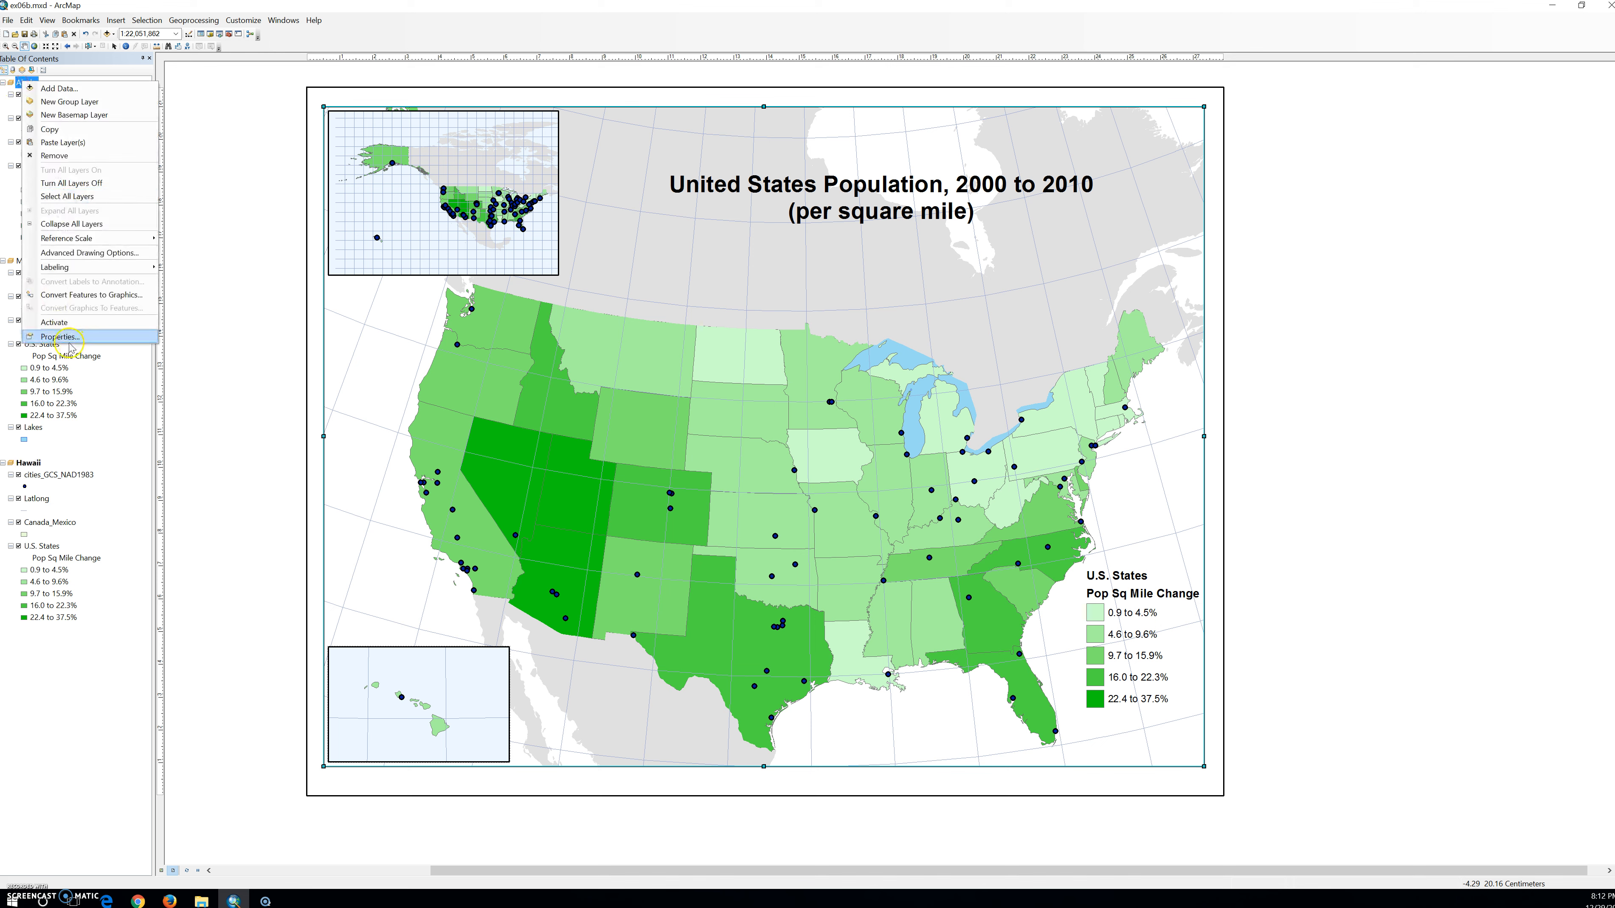
{"action": "left_click", "coordinate": [61, 337]}
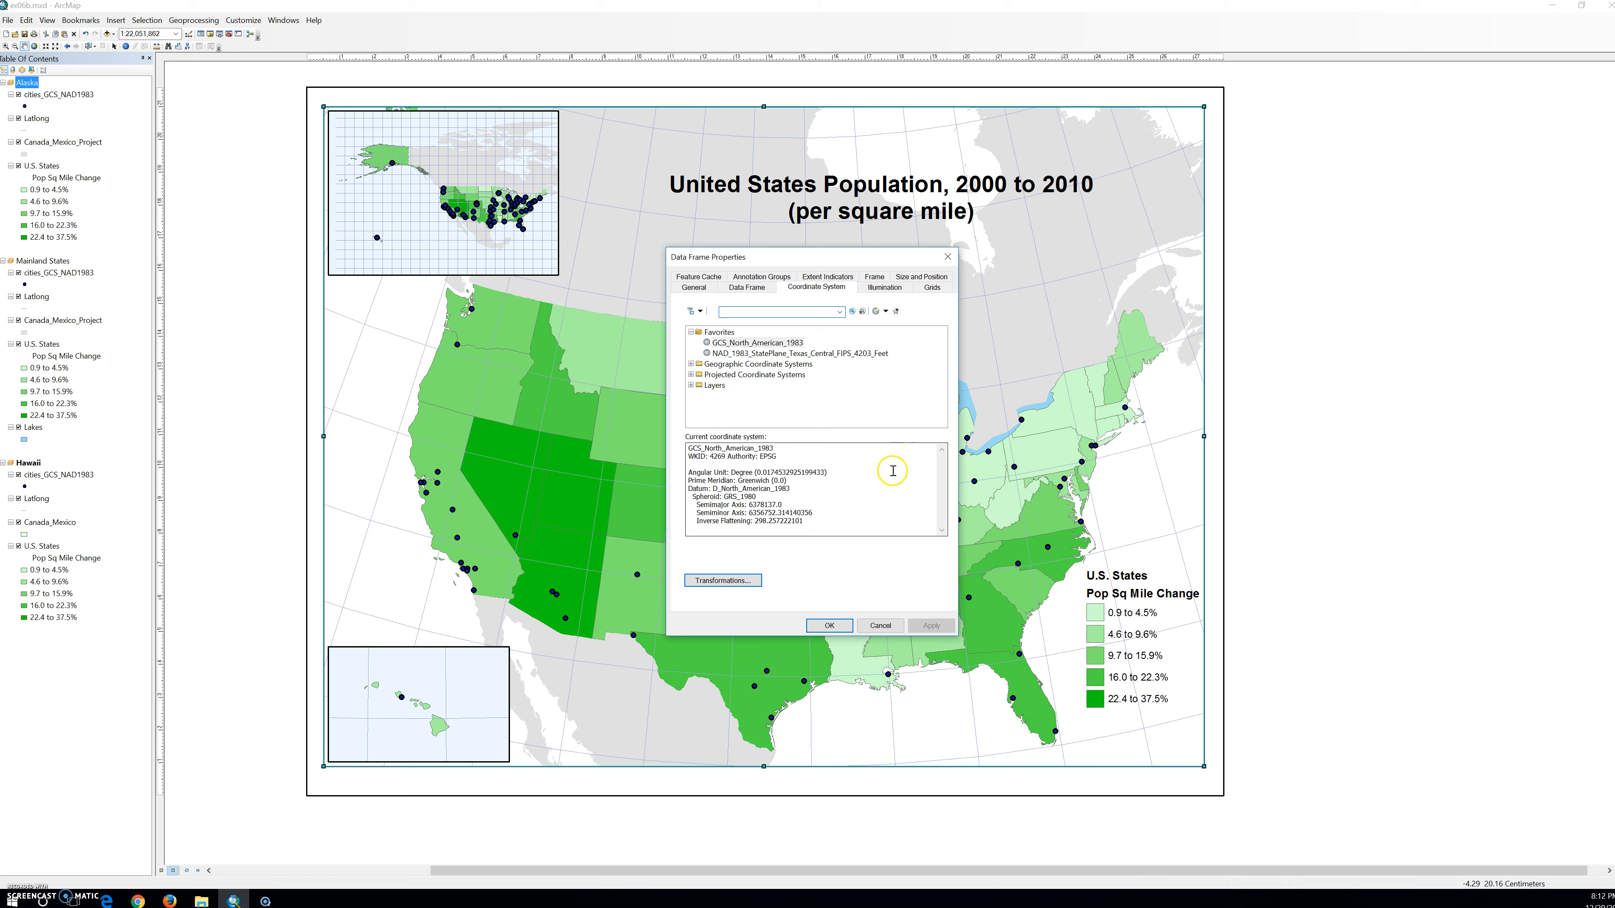
{"action": "left_click", "coordinate": [690, 375]}
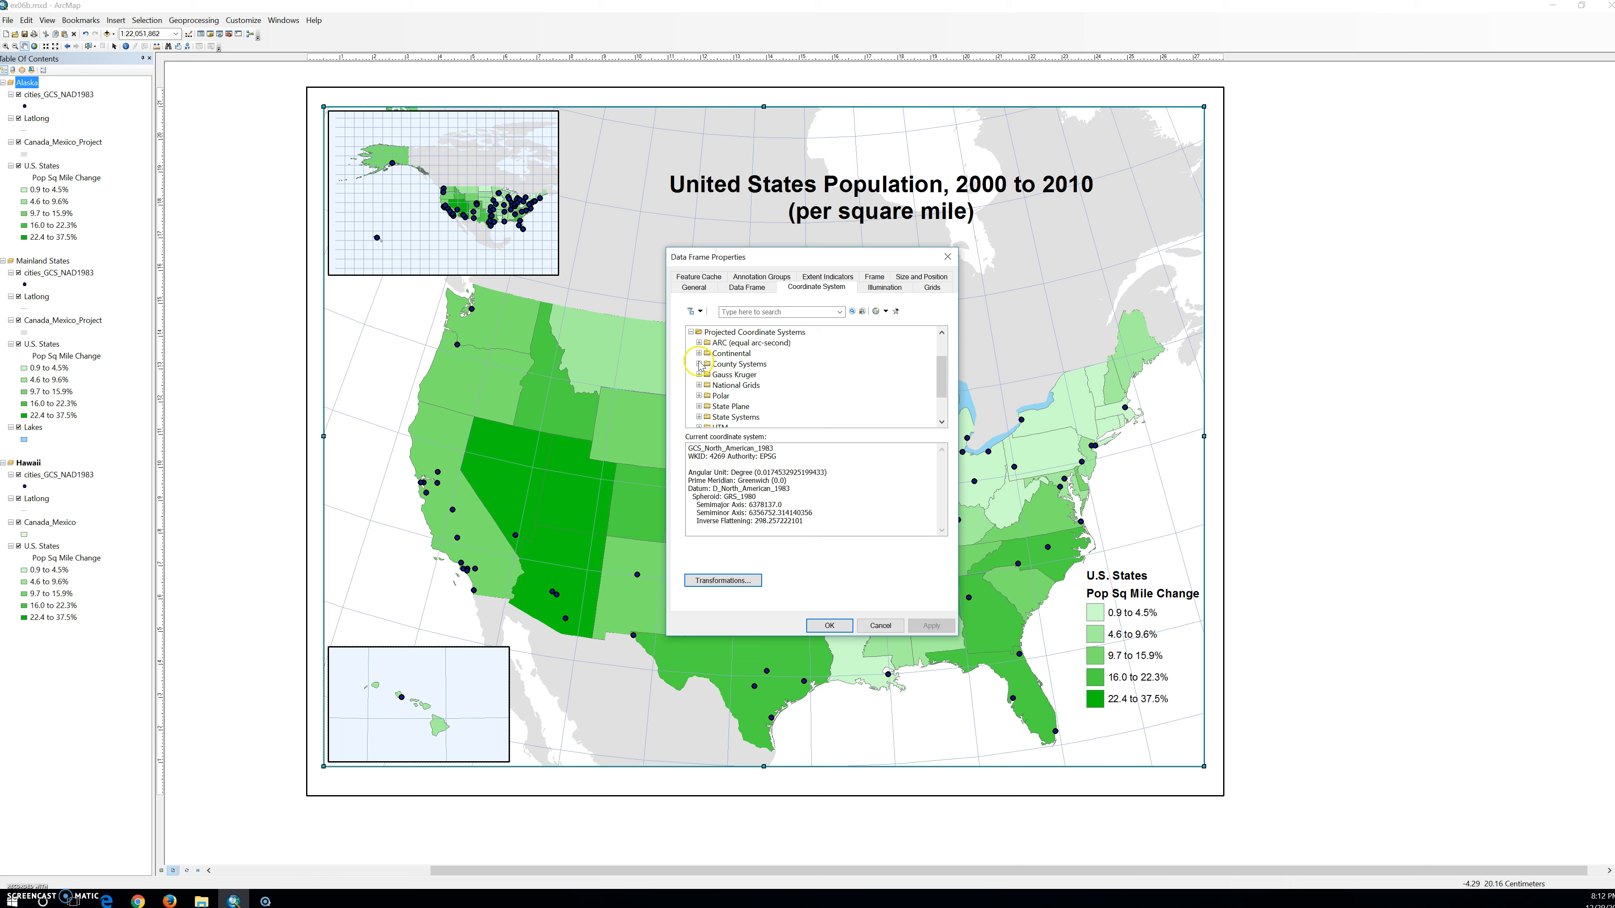
{"action": "left_click", "coordinate": [699, 354]}
{"action": "left_click", "coordinate": [705, 396]}
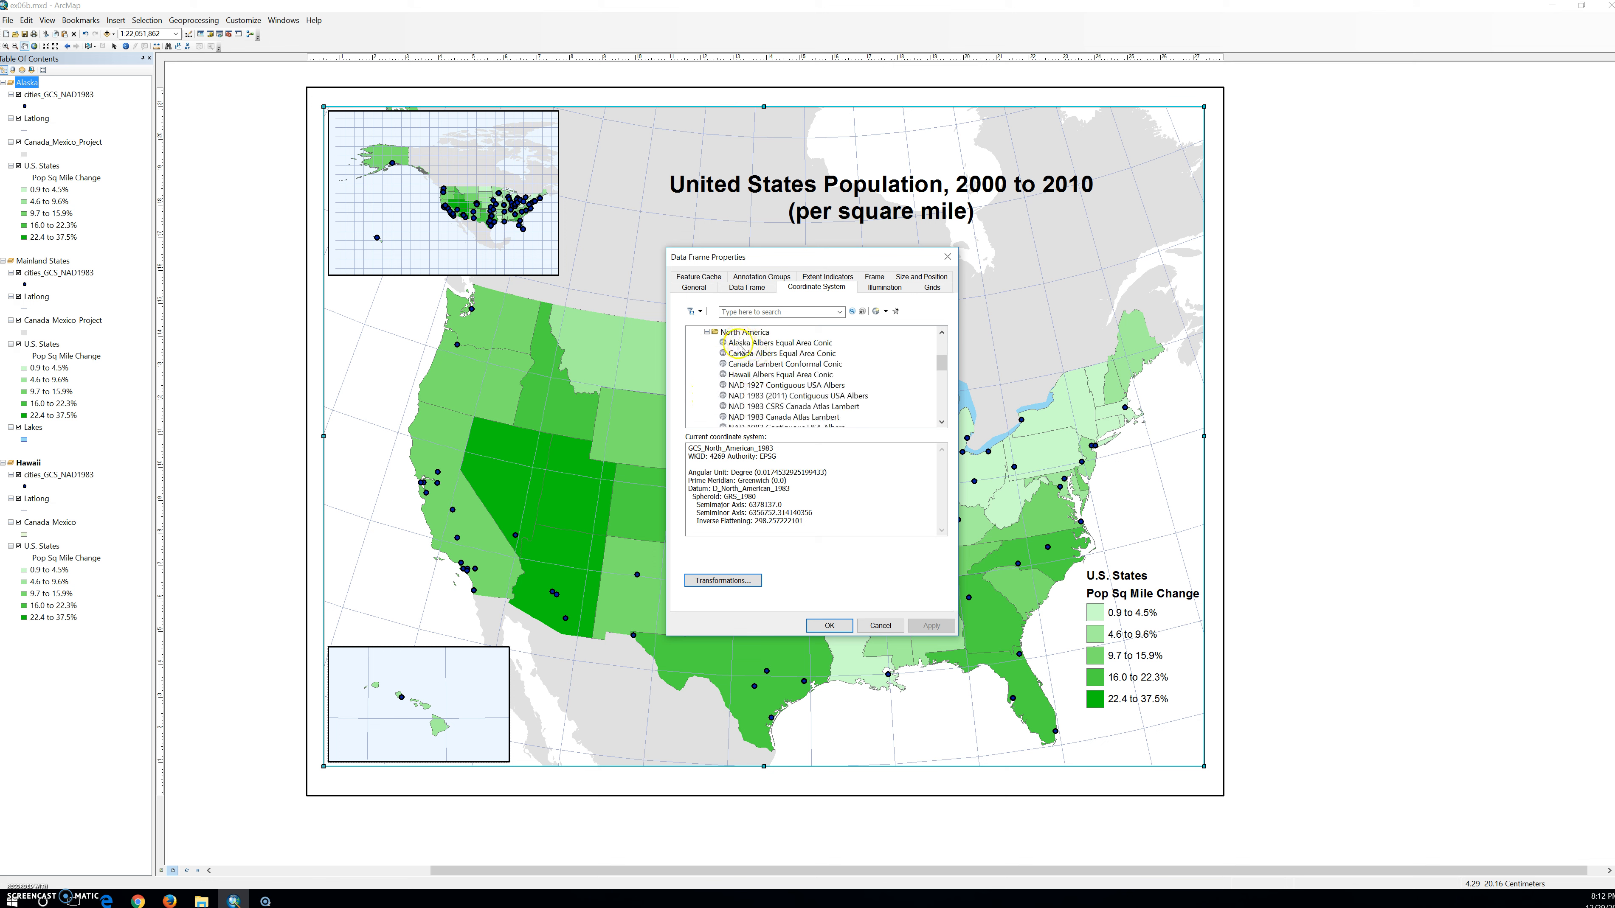
{"action": "left_click", "coordinate": [739, 347]}
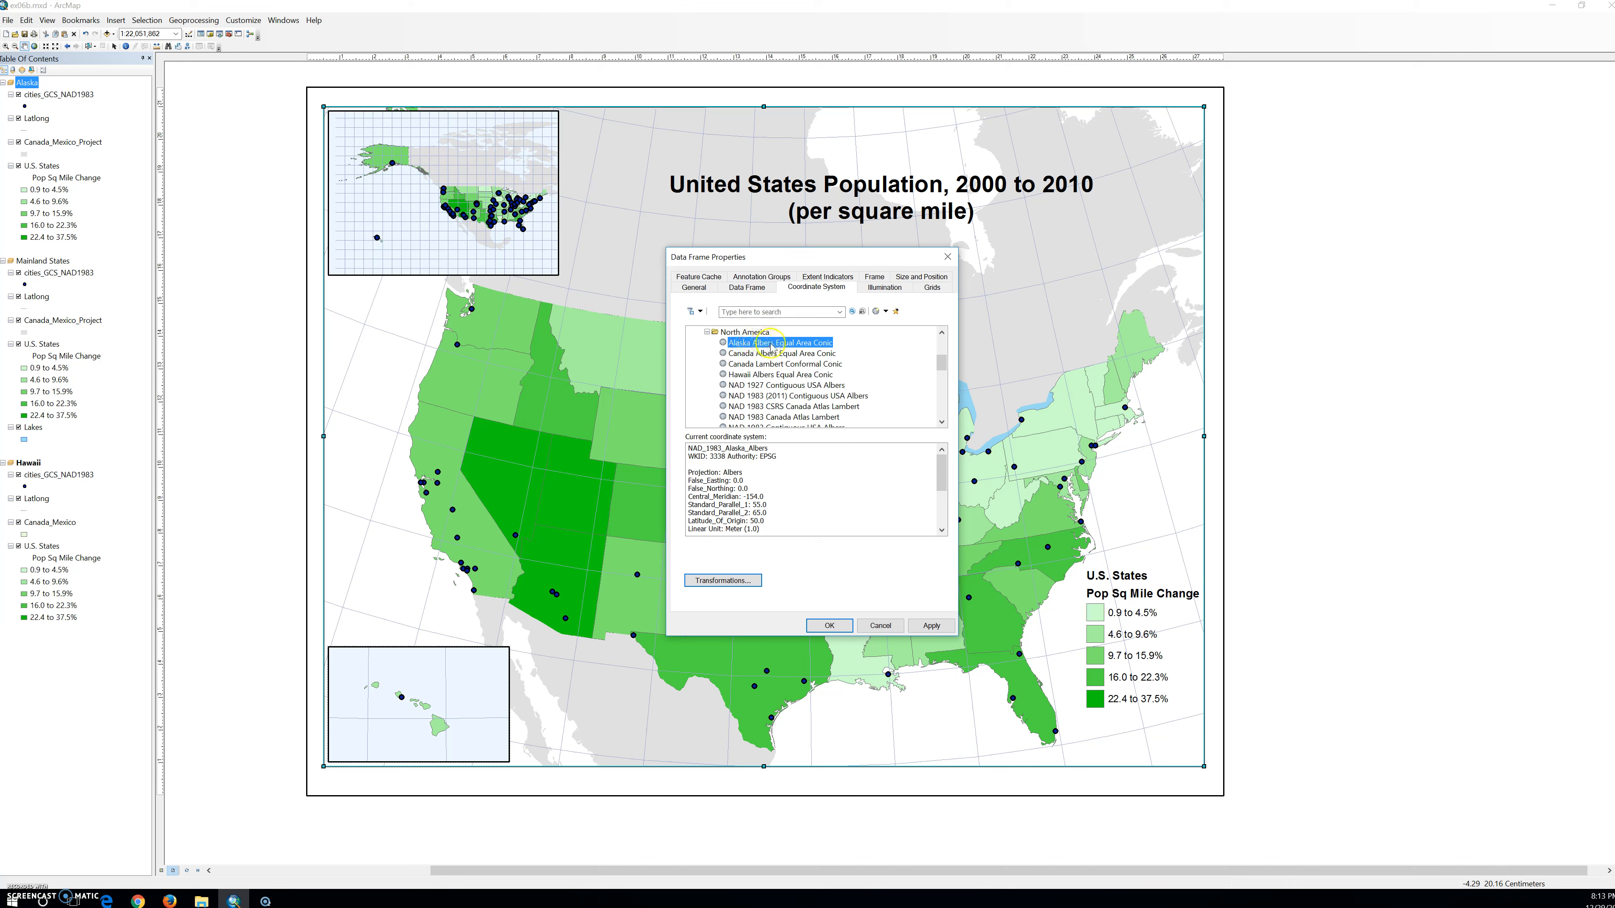
{"action": "left_click", "coordinate": [931, 626]}
{"action": "left_click", "coordinate": [829, 625]}
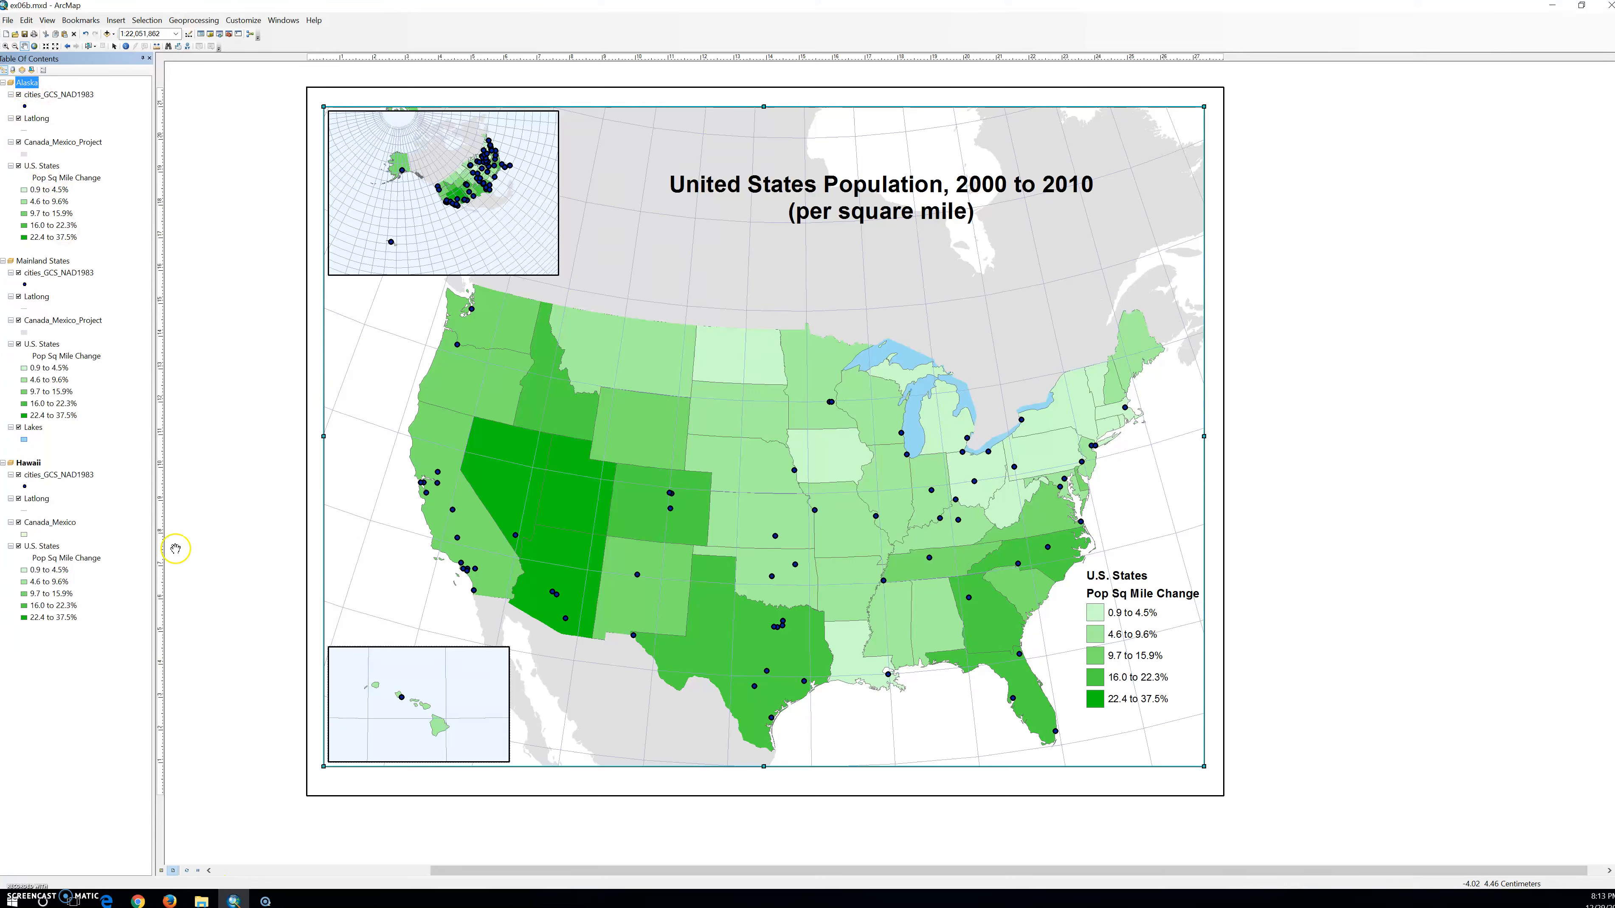
Activate the Alaska data frame, zoom in and center on Alaska in data view at 1:10,000,000, and return to layout view.
{"action": "right_click", "coordinate": [23, 84]}
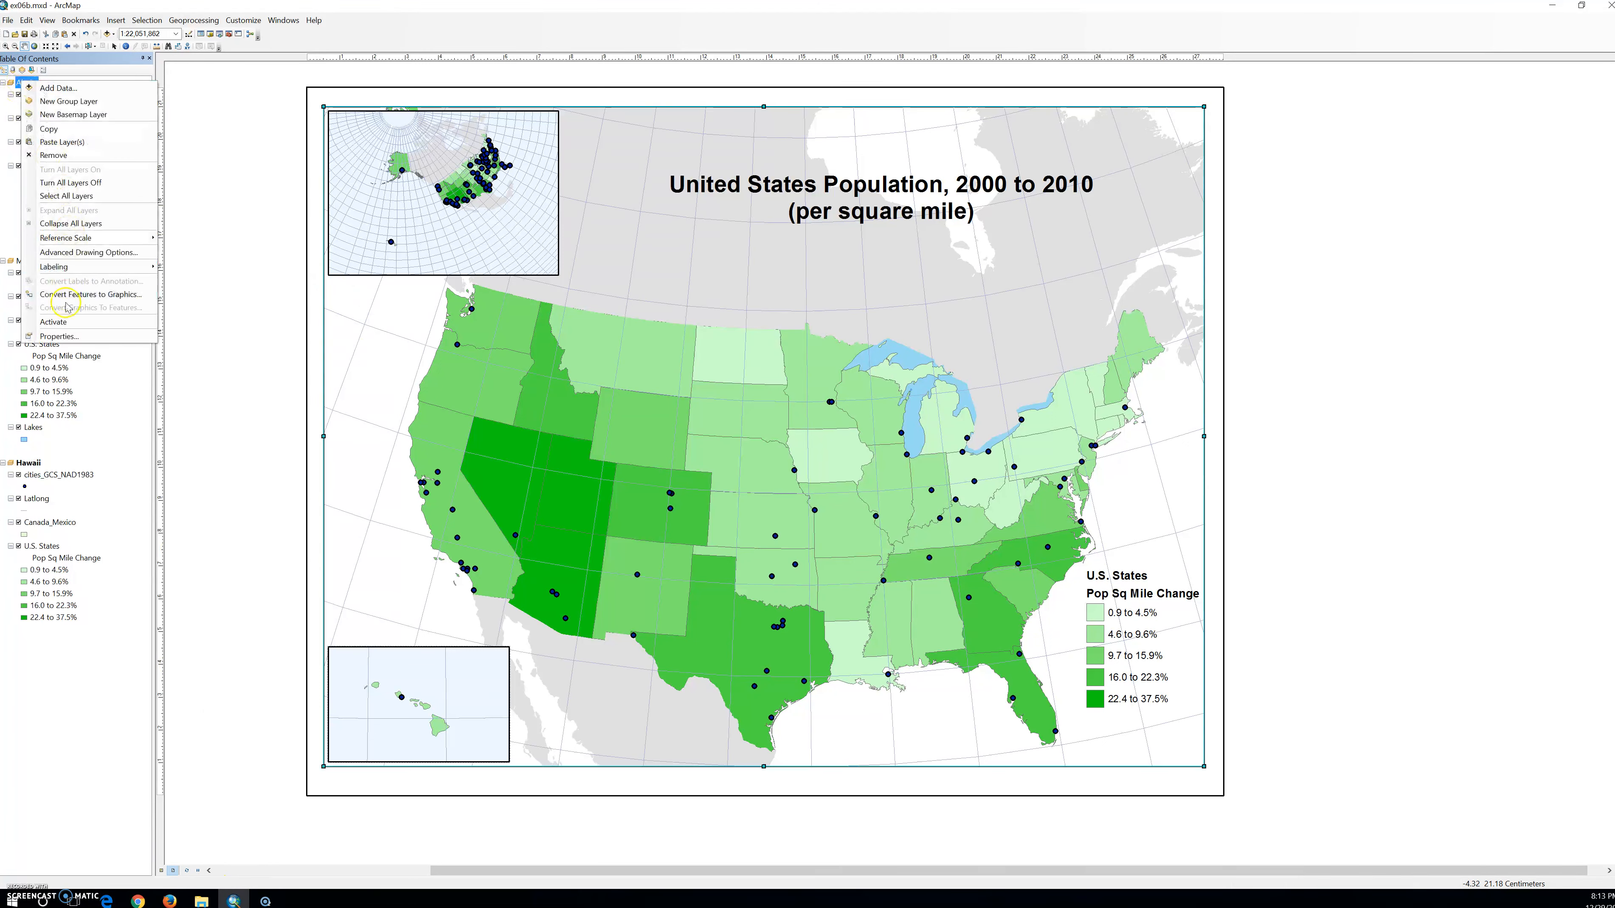
{"action": "left_click", "coordinate": [53, 322]}
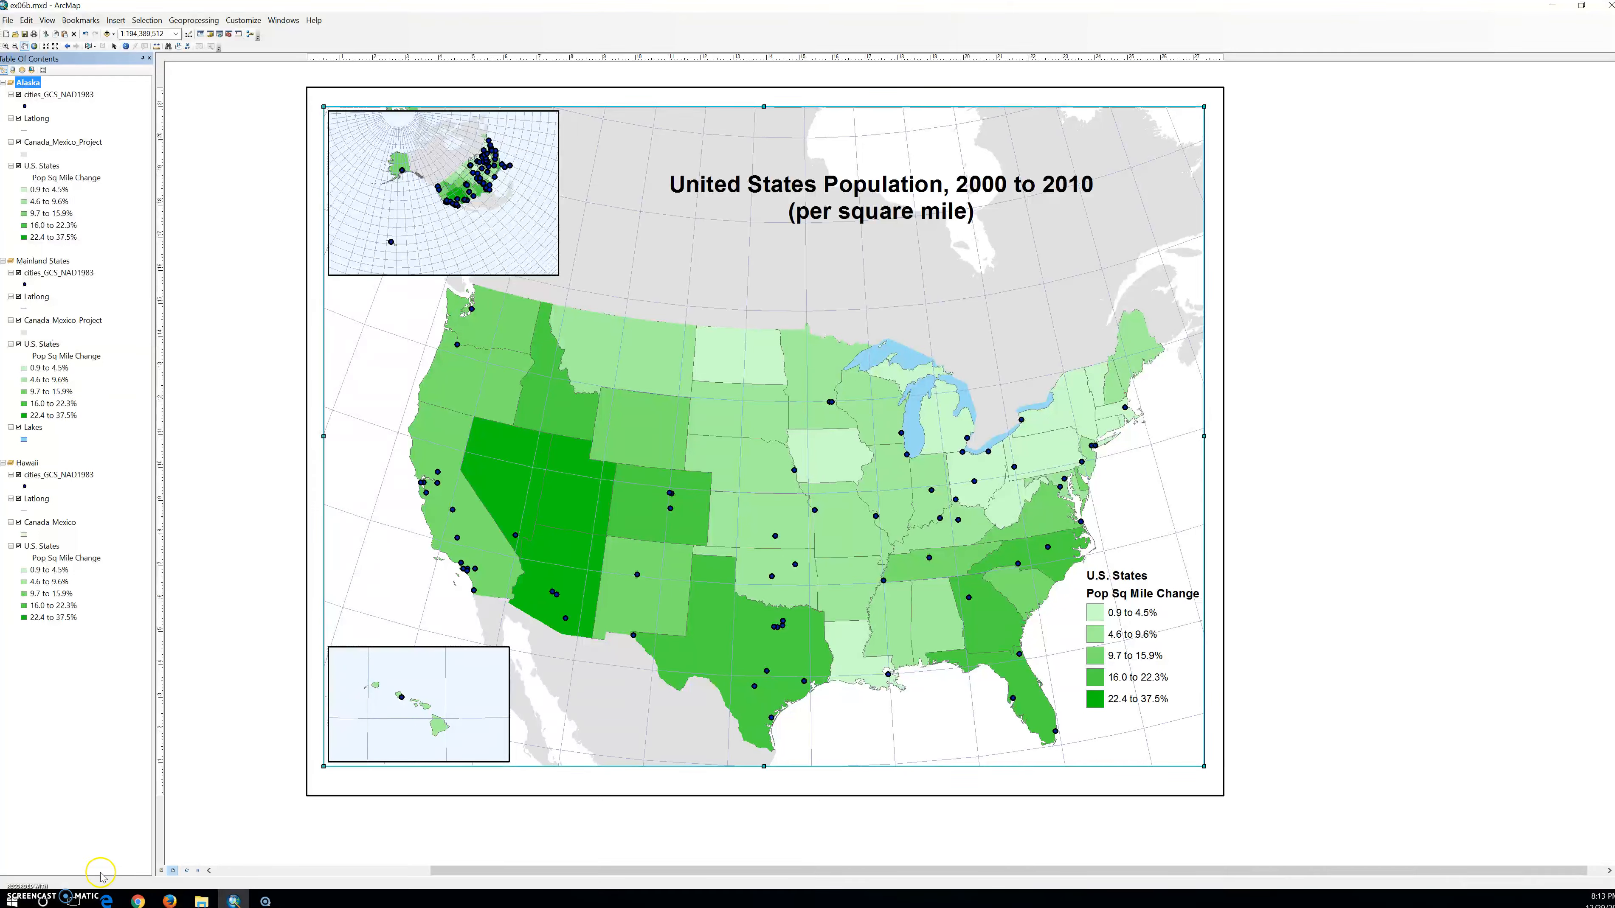
{"action": "left_click", "coordinate": [163, 870]}
{"action": "scroll", "coordinate": [849, 471], "scroll_direction": "up", "scroll_amount": 2}
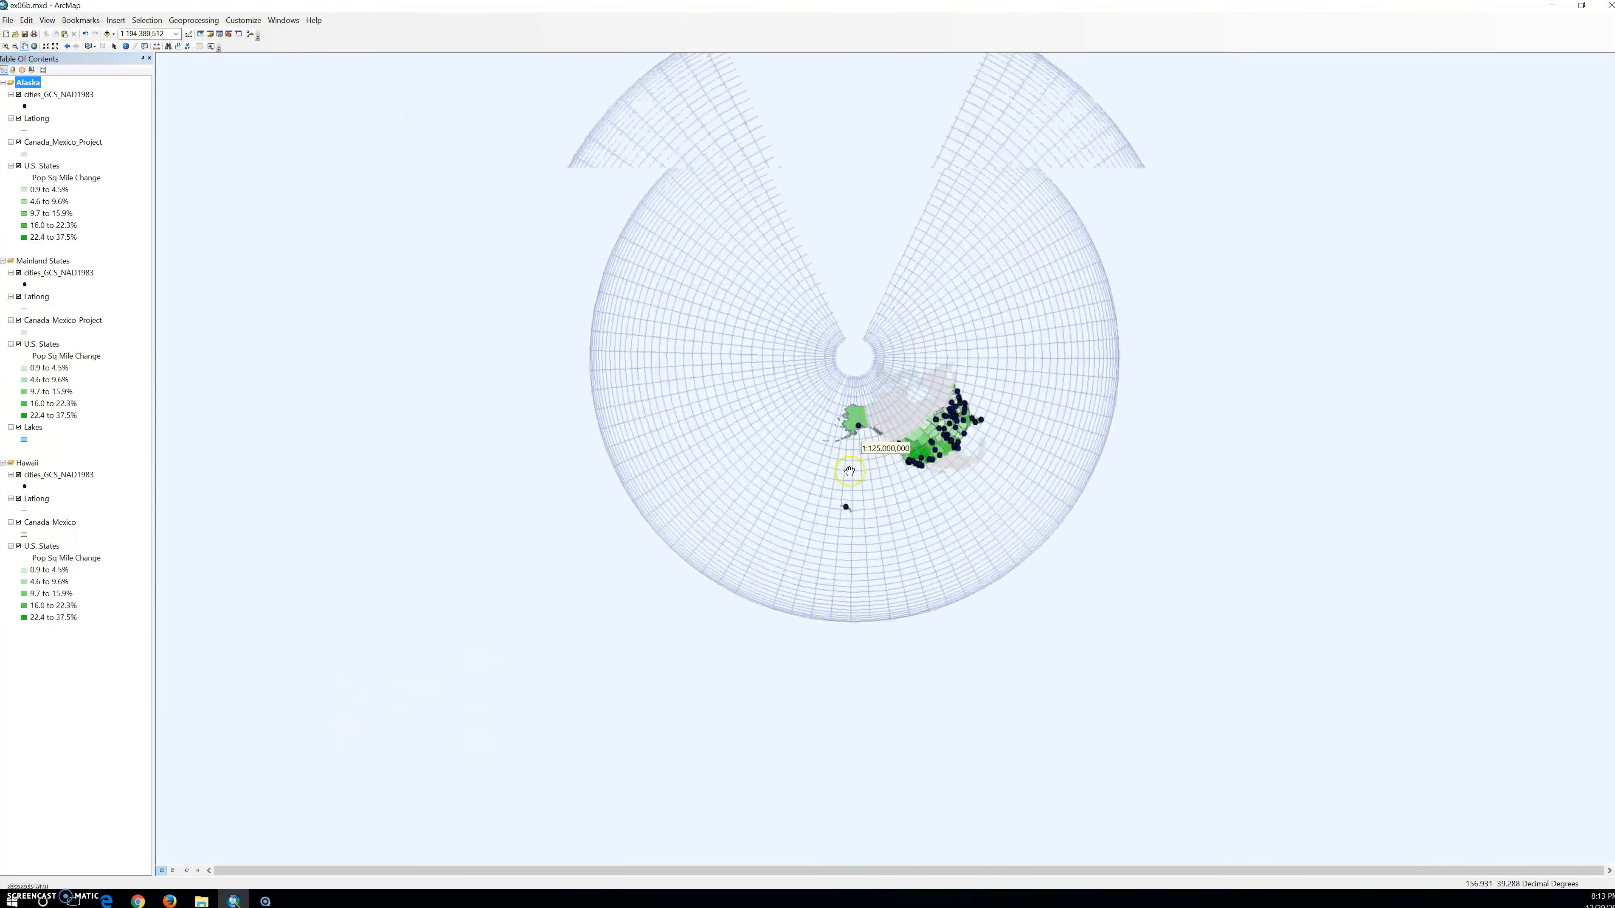
{"action": "scroll", "coordinate": [850, 471], "scroll_direction": "up", "scroll_amount": 3}
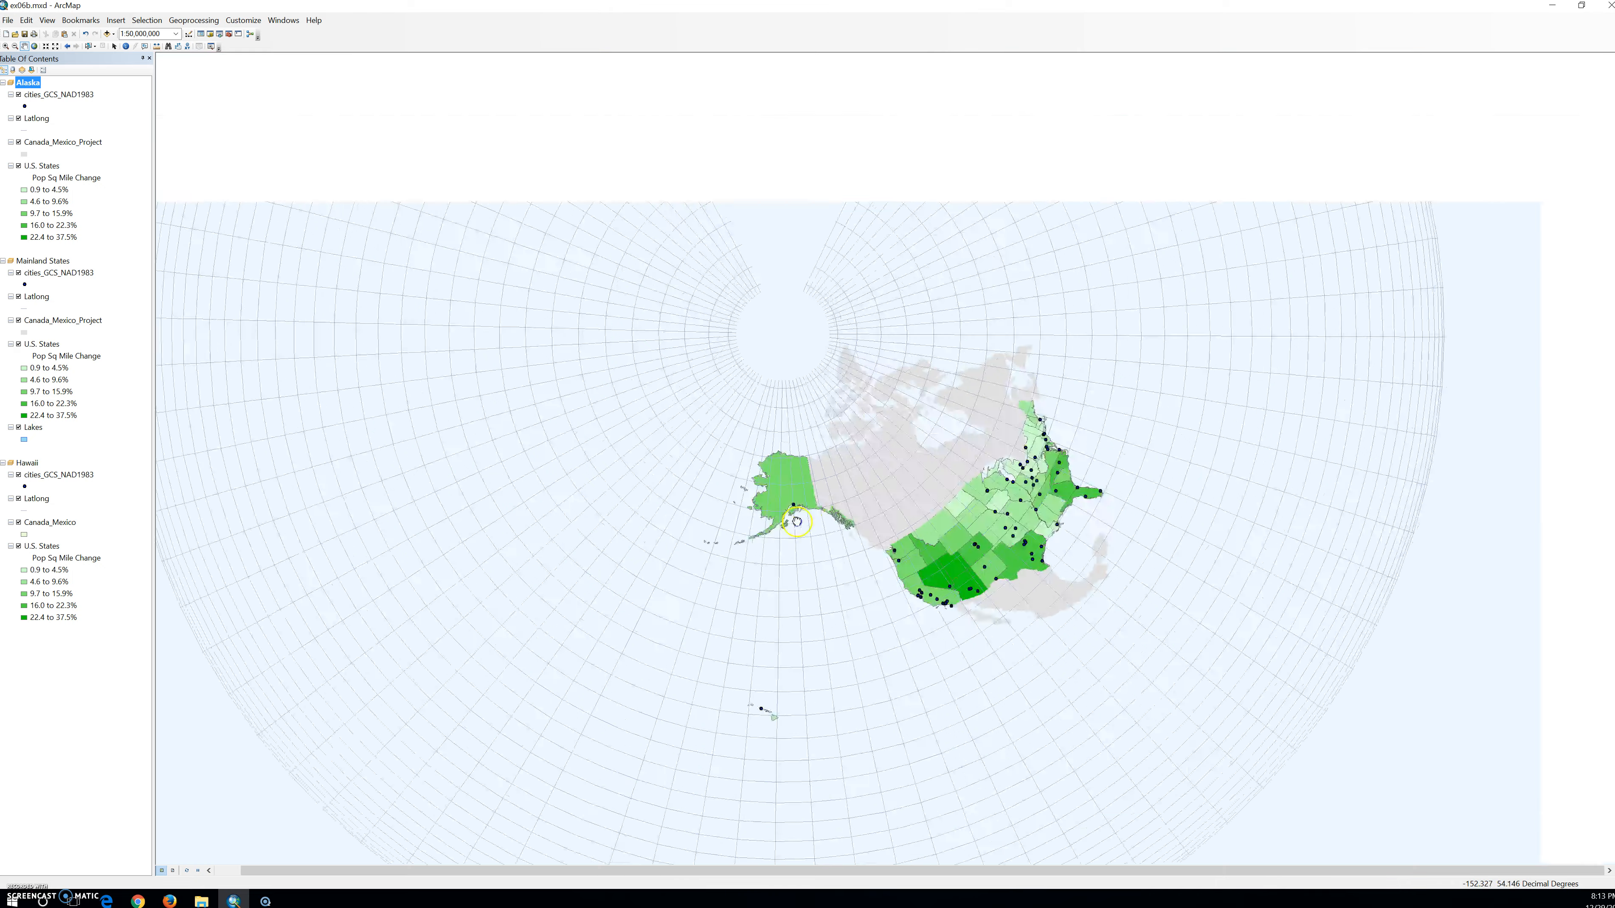
{"action": "left_click_drag", "start_coordinate": [796, 521], "coordinate": [779, 578]}
{"action": "scroll", "coordinate": [818, 568], "scroll_direction": "up", "scroll_amount": 2}
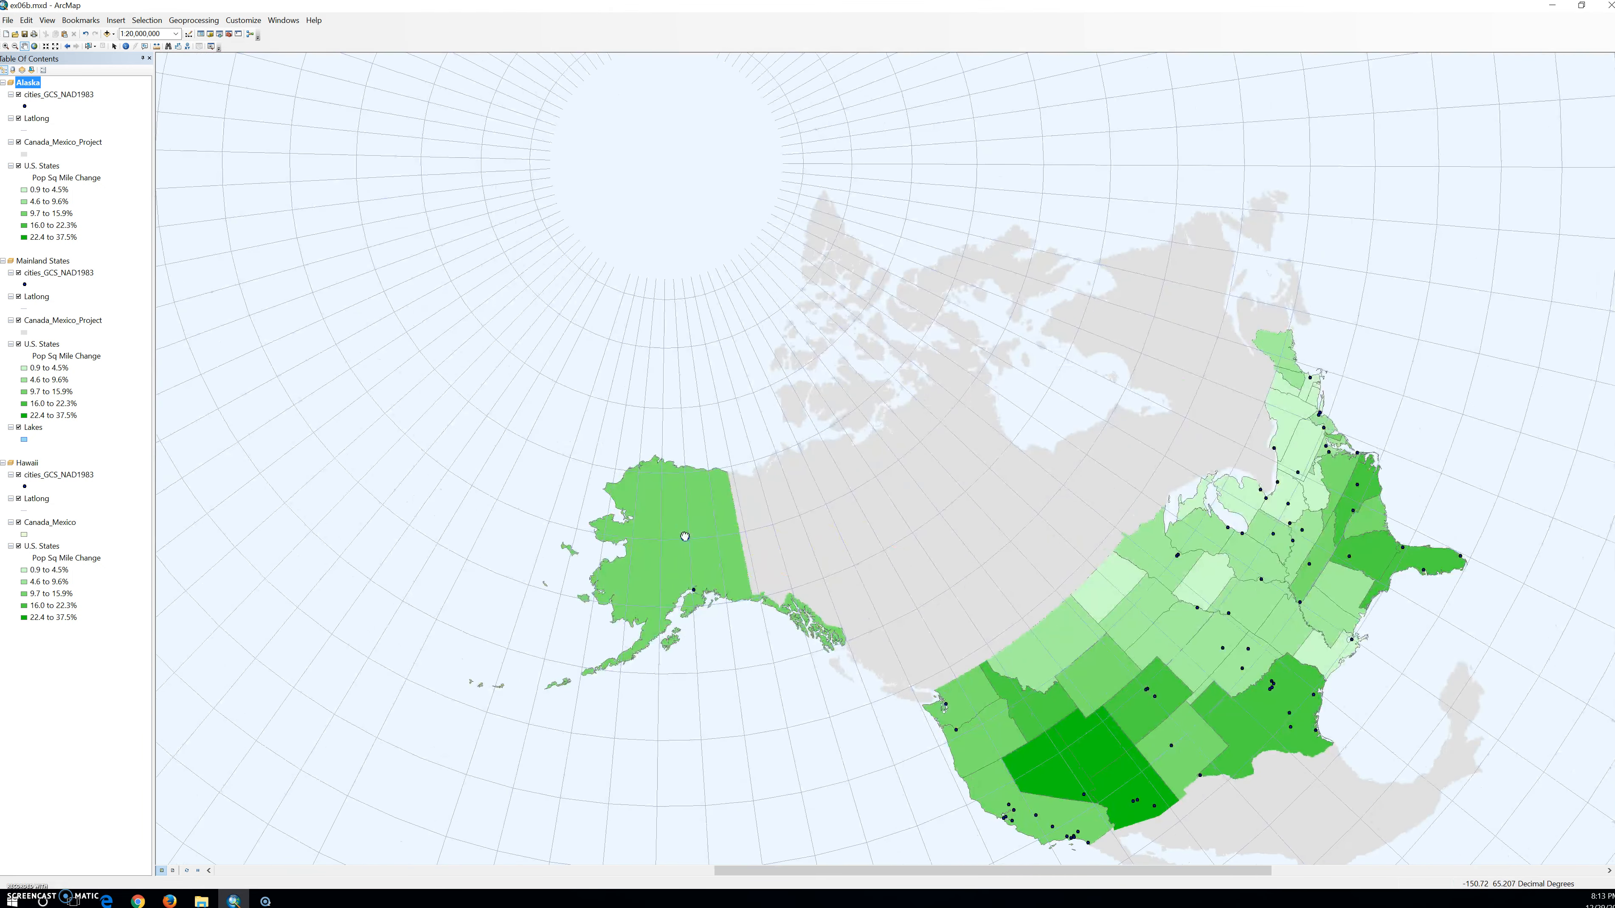
{"action": "left_click_drag", "start_coordinate": [680, 528], "coordinate": [839, 504]}
{"action": "scroll", "coordinate": [840, 504], "scroll_direction": "up", "scroll_amount": 2}
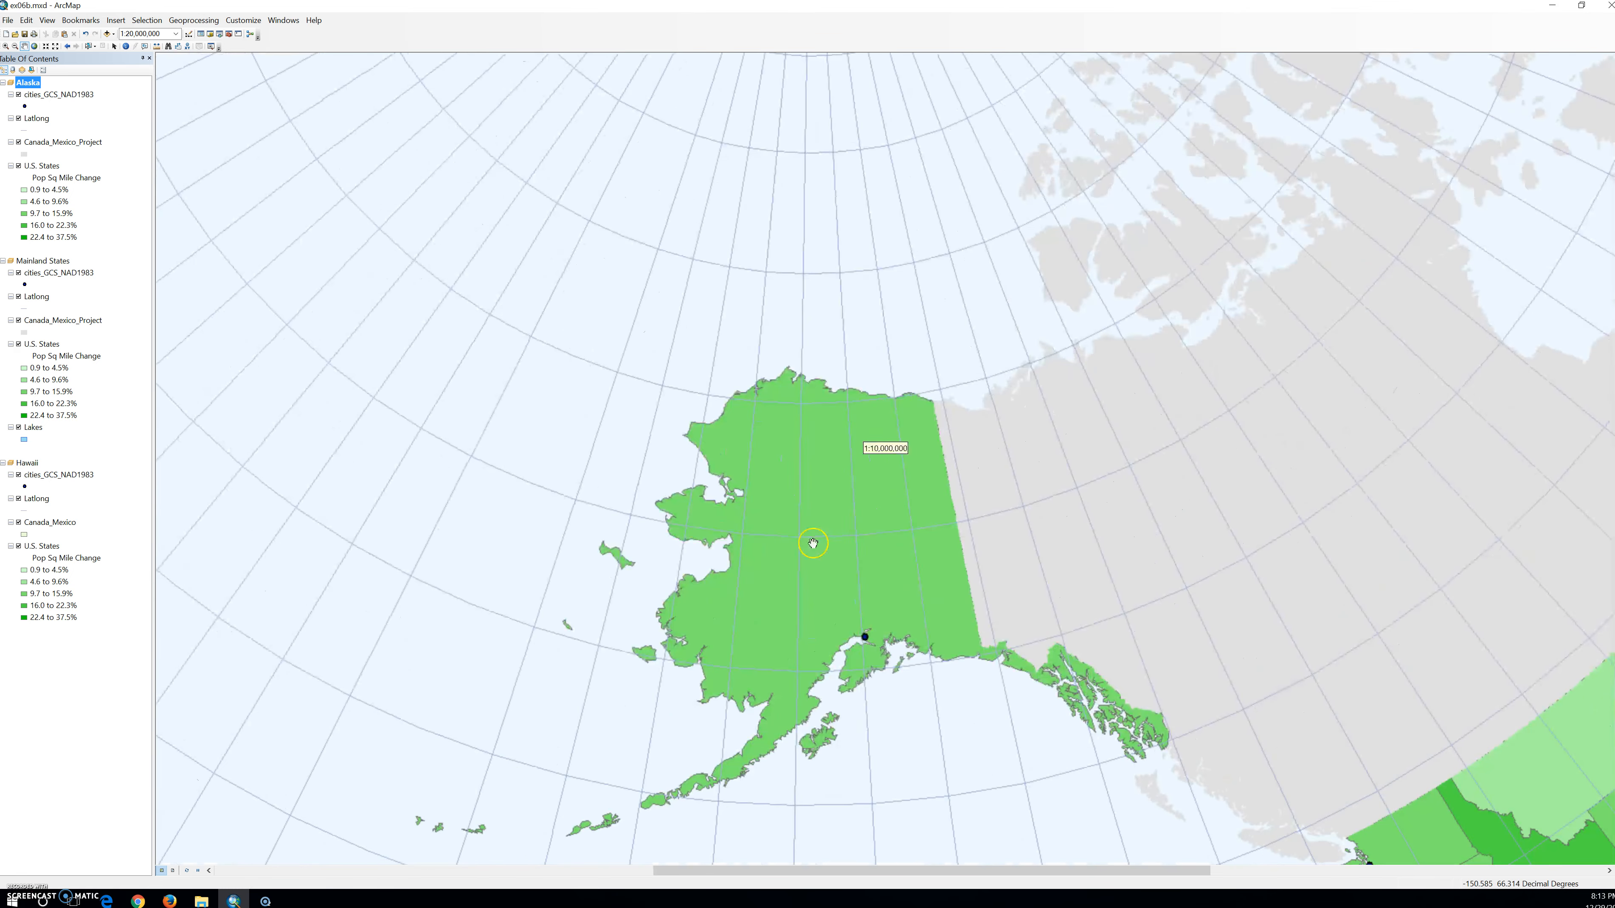
{"action": "left_click_drag", "start_coordinate": [801, 534], "coordinate": [811, 444]}
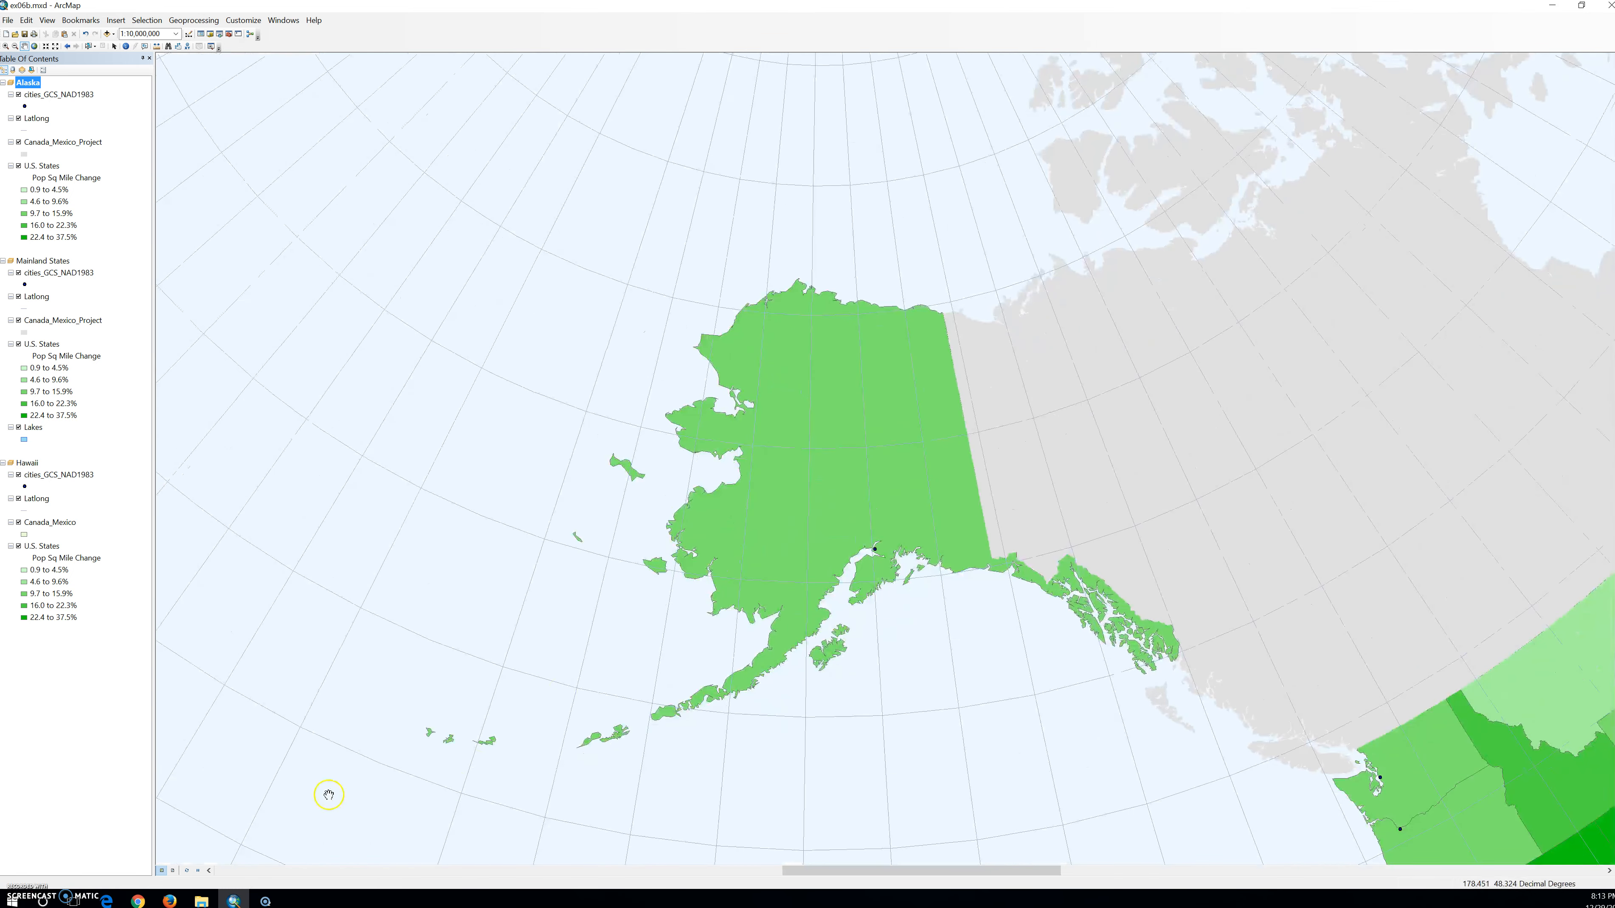
{"action": "left_click", "coordinate": [173, 870]}
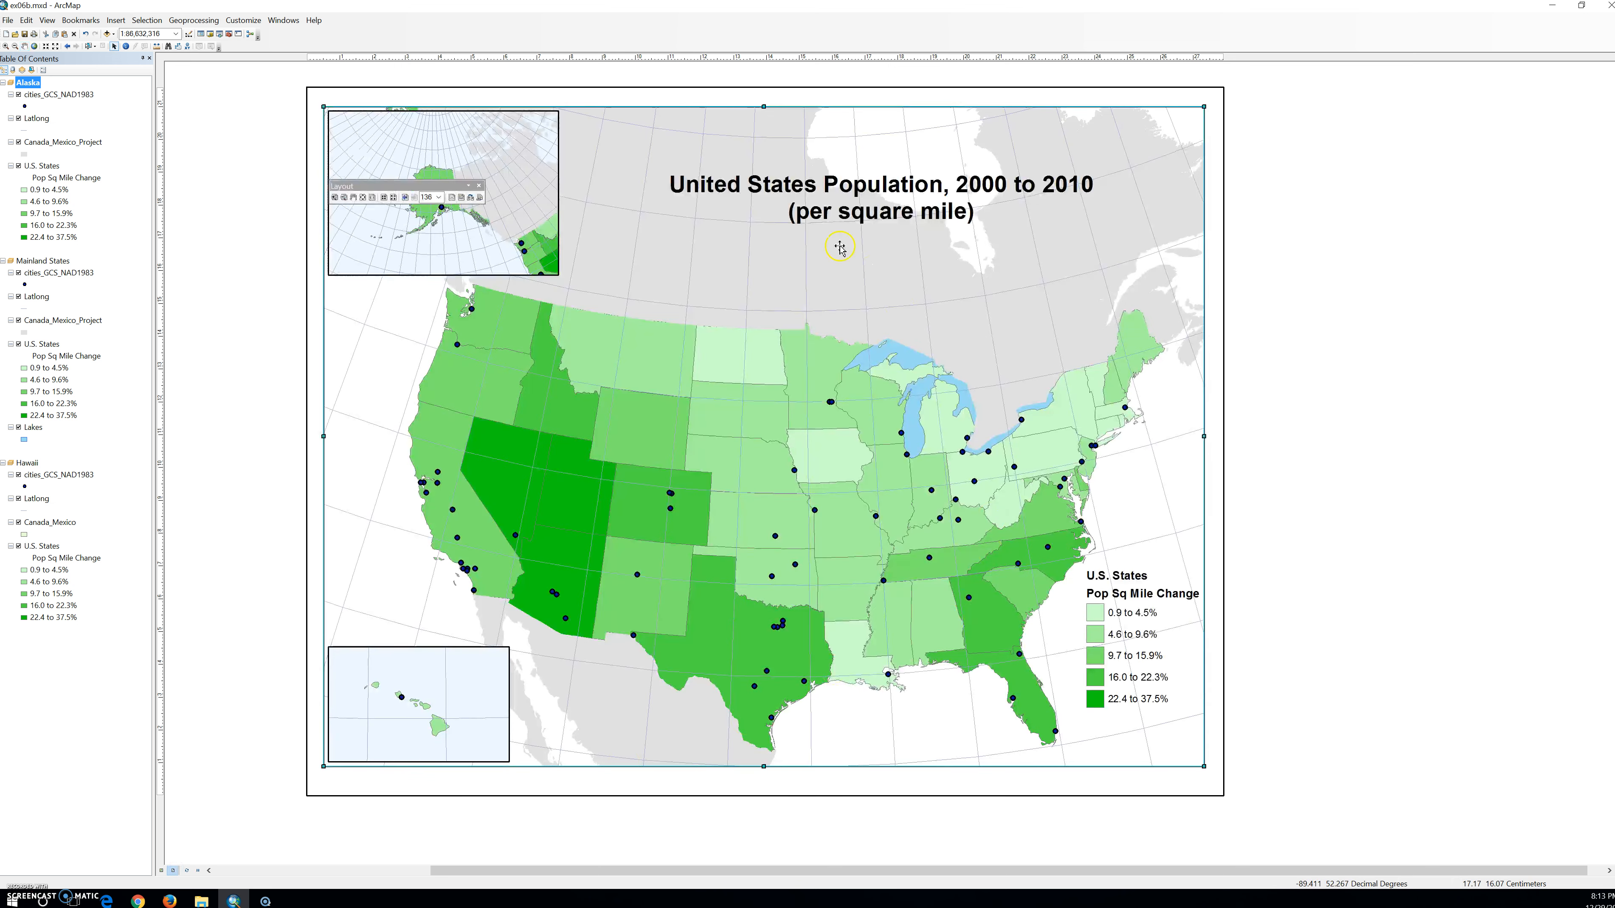
Move the Layout toolbar off the Alaska inset and select the Alaska frame.
{"action": "left_click_drag", "start_coordinate": [372, 188], "coordinate": [164, 240]}
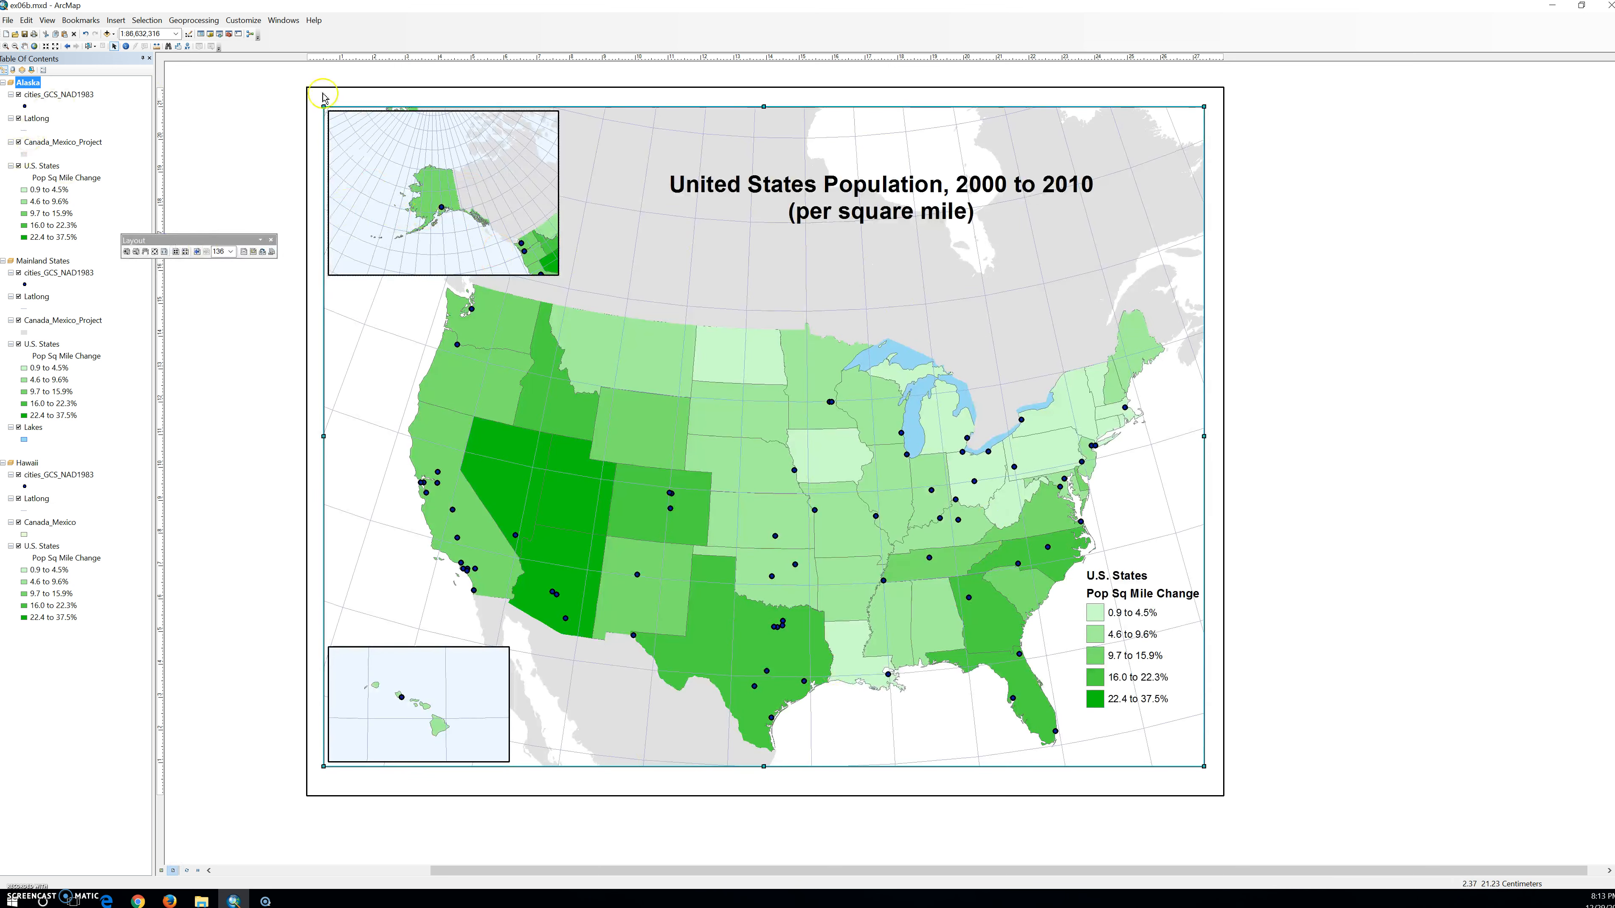
{"action": "left_click", "coordinate": [426, 199]}
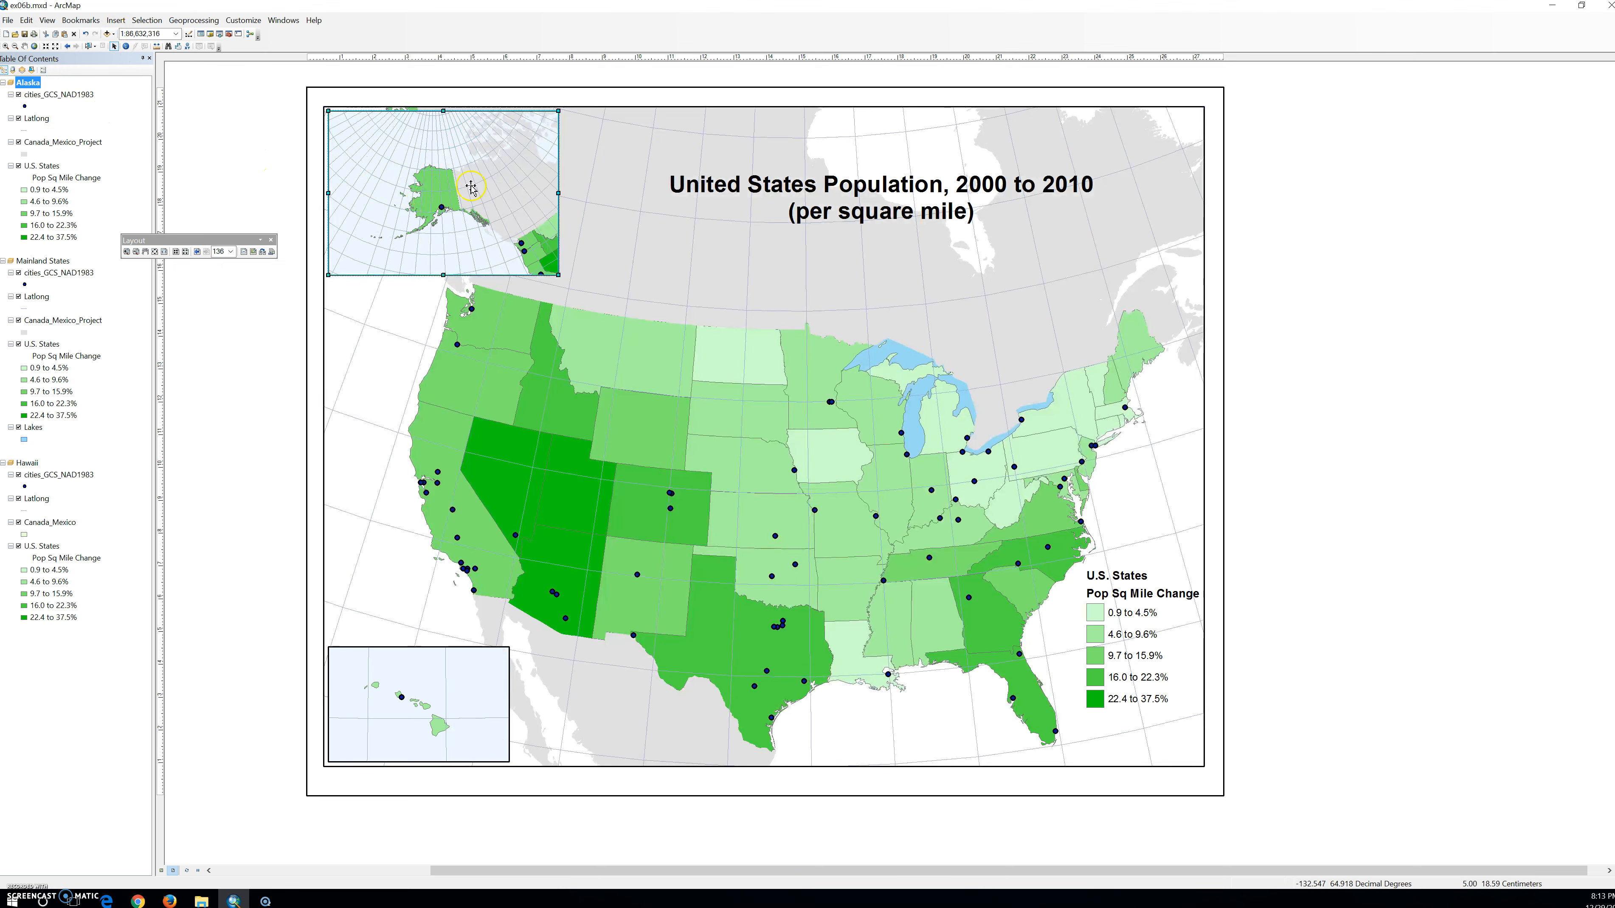
{"action": "scroll", "coordinate": [470, 188], "scroll_direction": "down", "scroll_amount": 1}
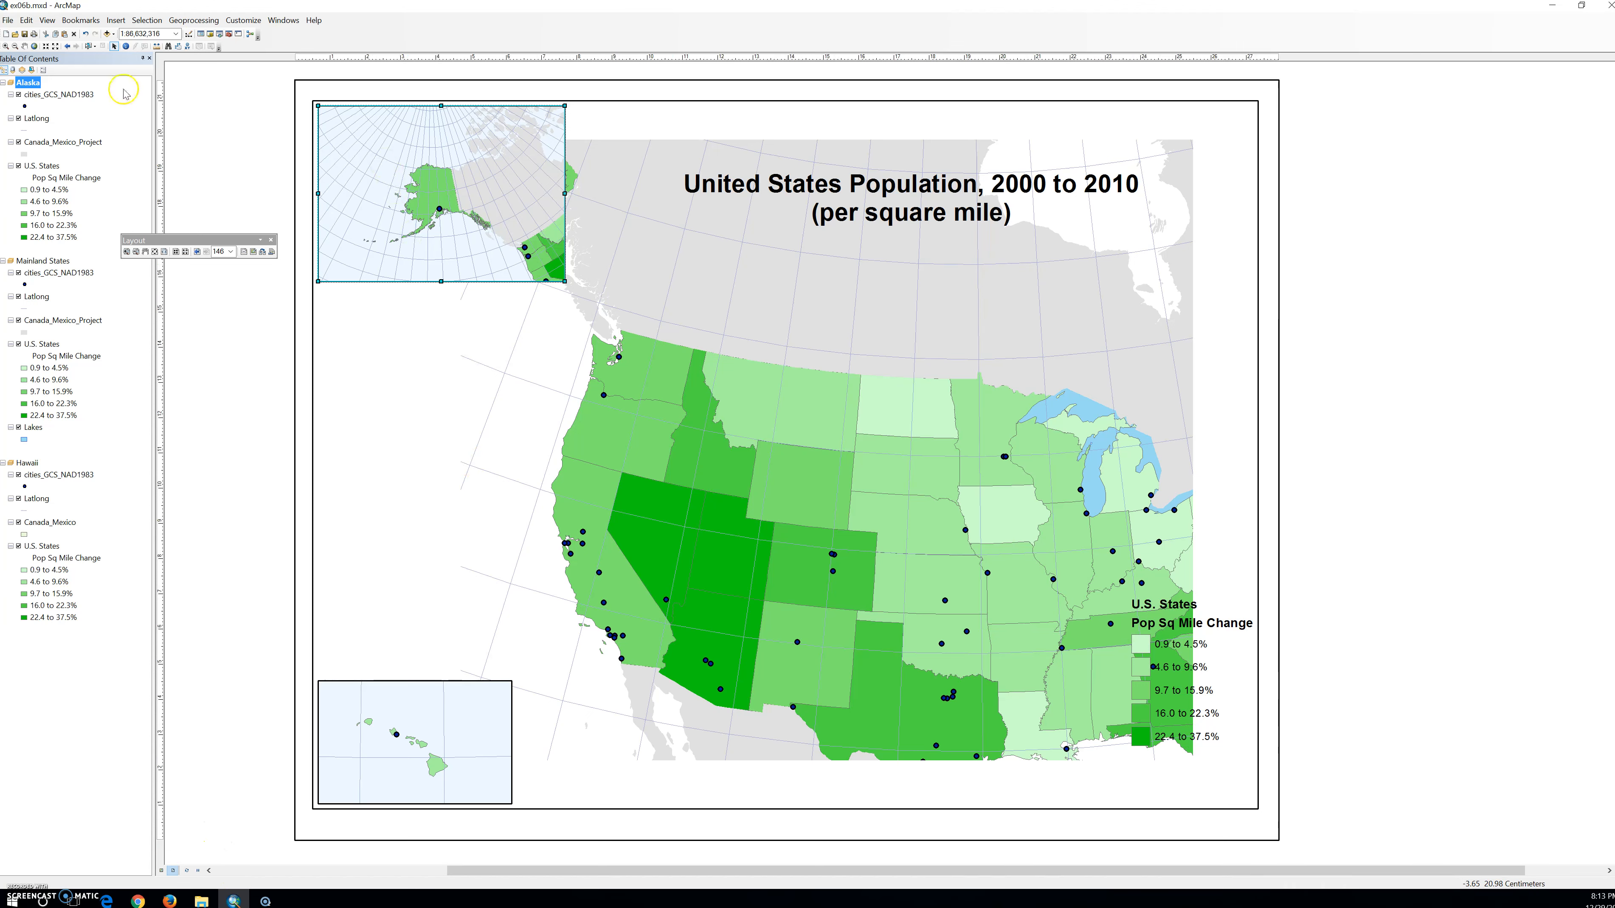
Enlarge Alaska within its inset by entering larger map scales, and pan the state toward the middle of the frame.
{"action": "left_click", "coordinate": [130, 34]}
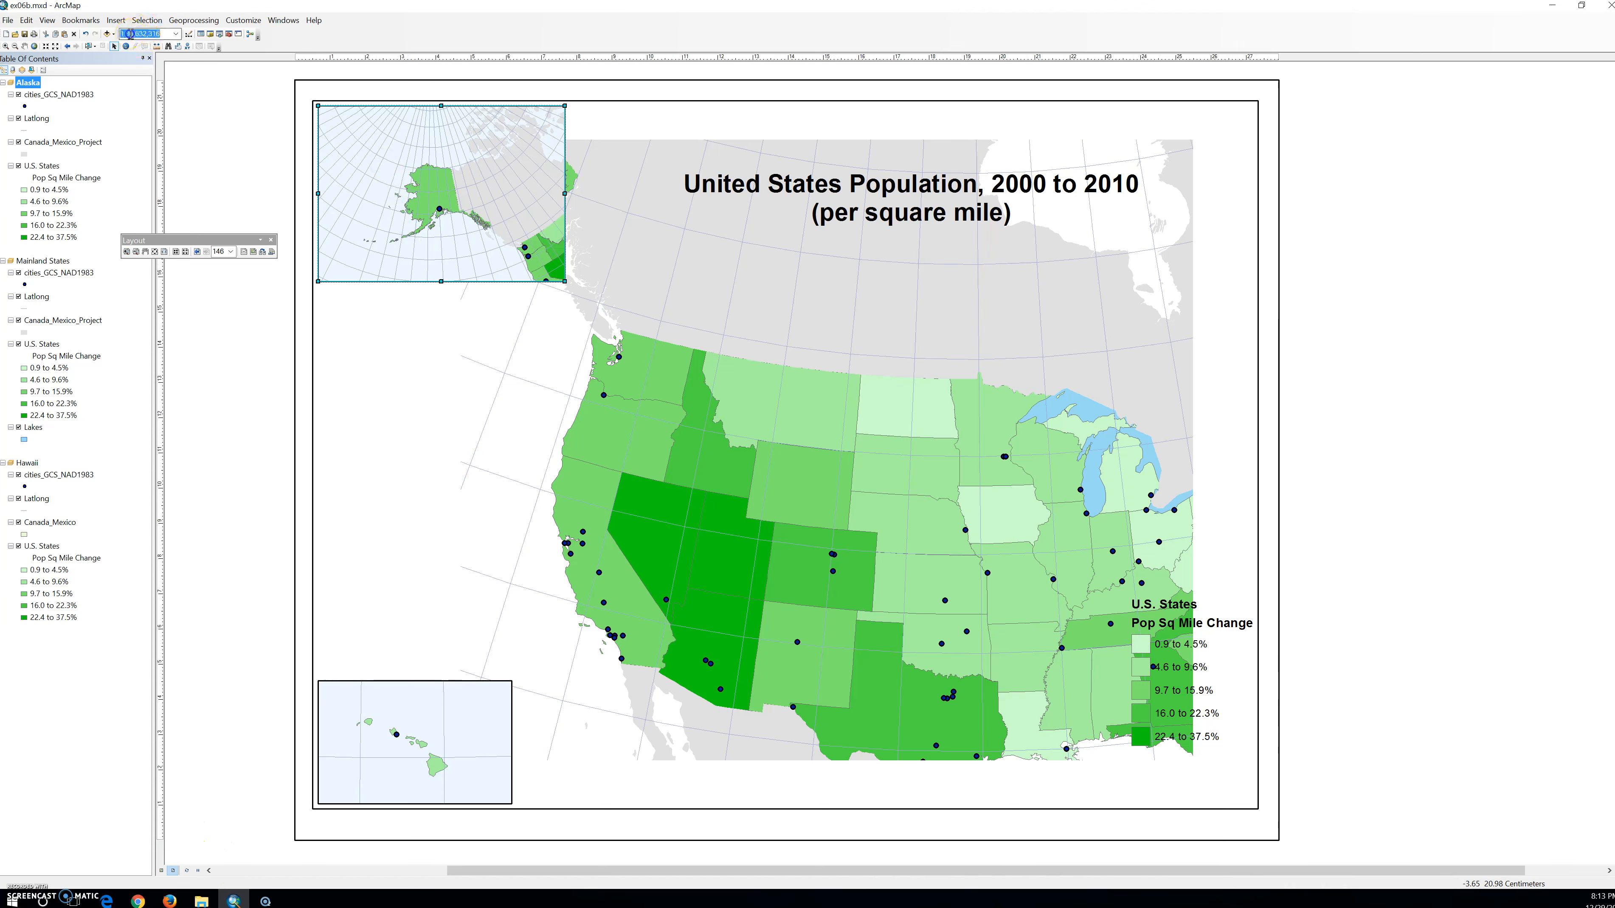
{"action": "left_click", "coordinate": [159, 36]}
{"action": "key", "text": "Return"}
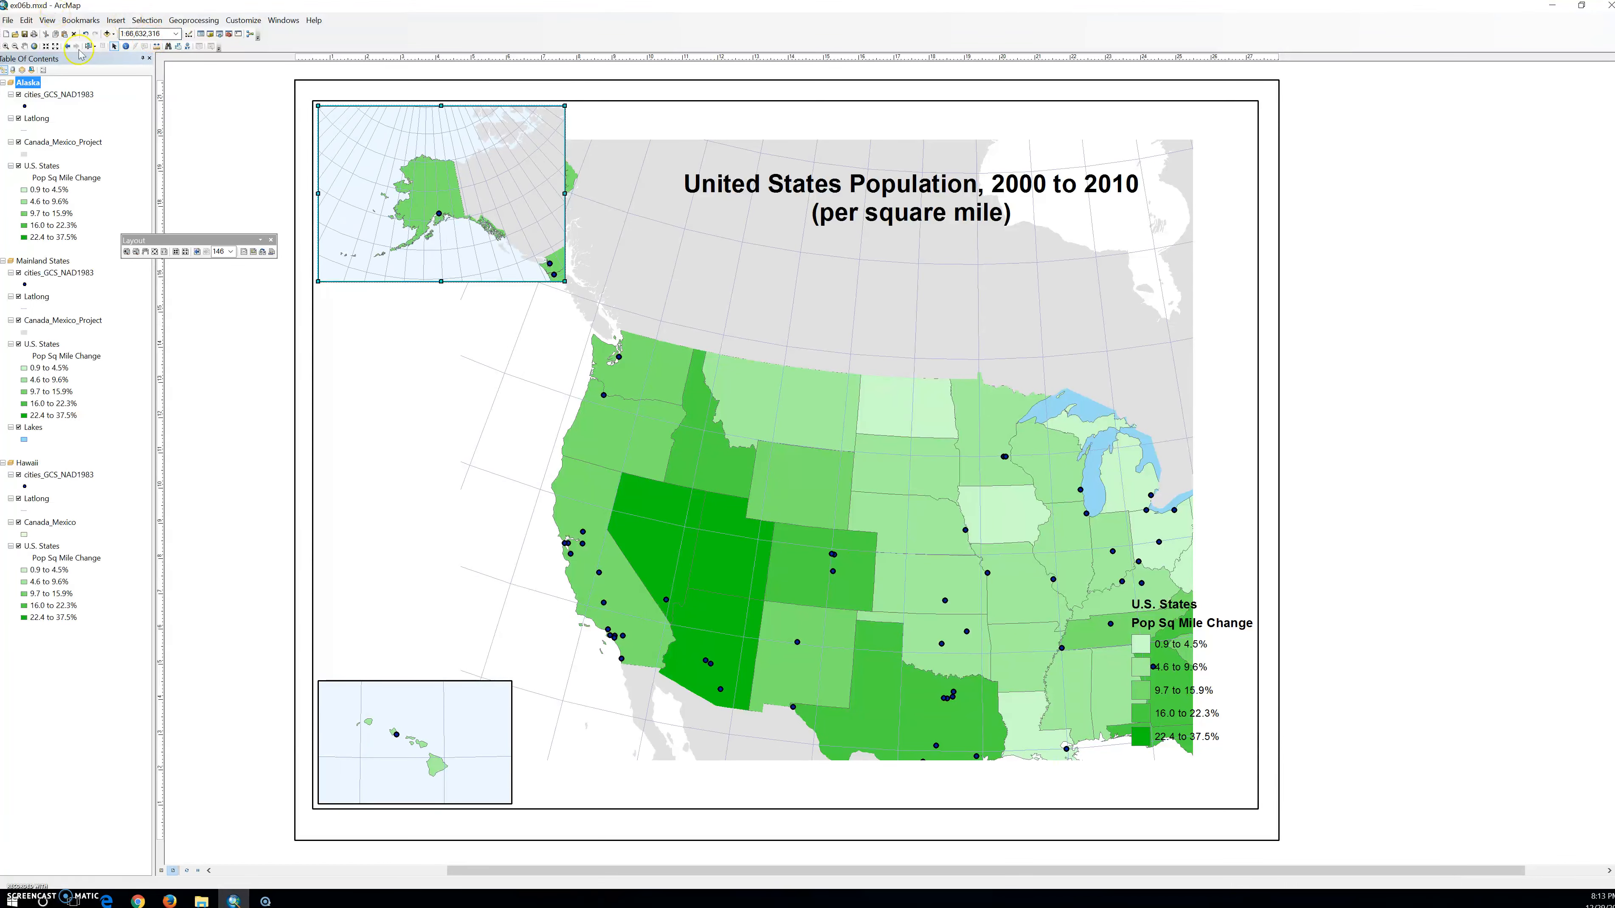
{"action": "left_click", "coordinate": [130, 35]}
{"action": "left_click", "coordinate": [422, 116]}
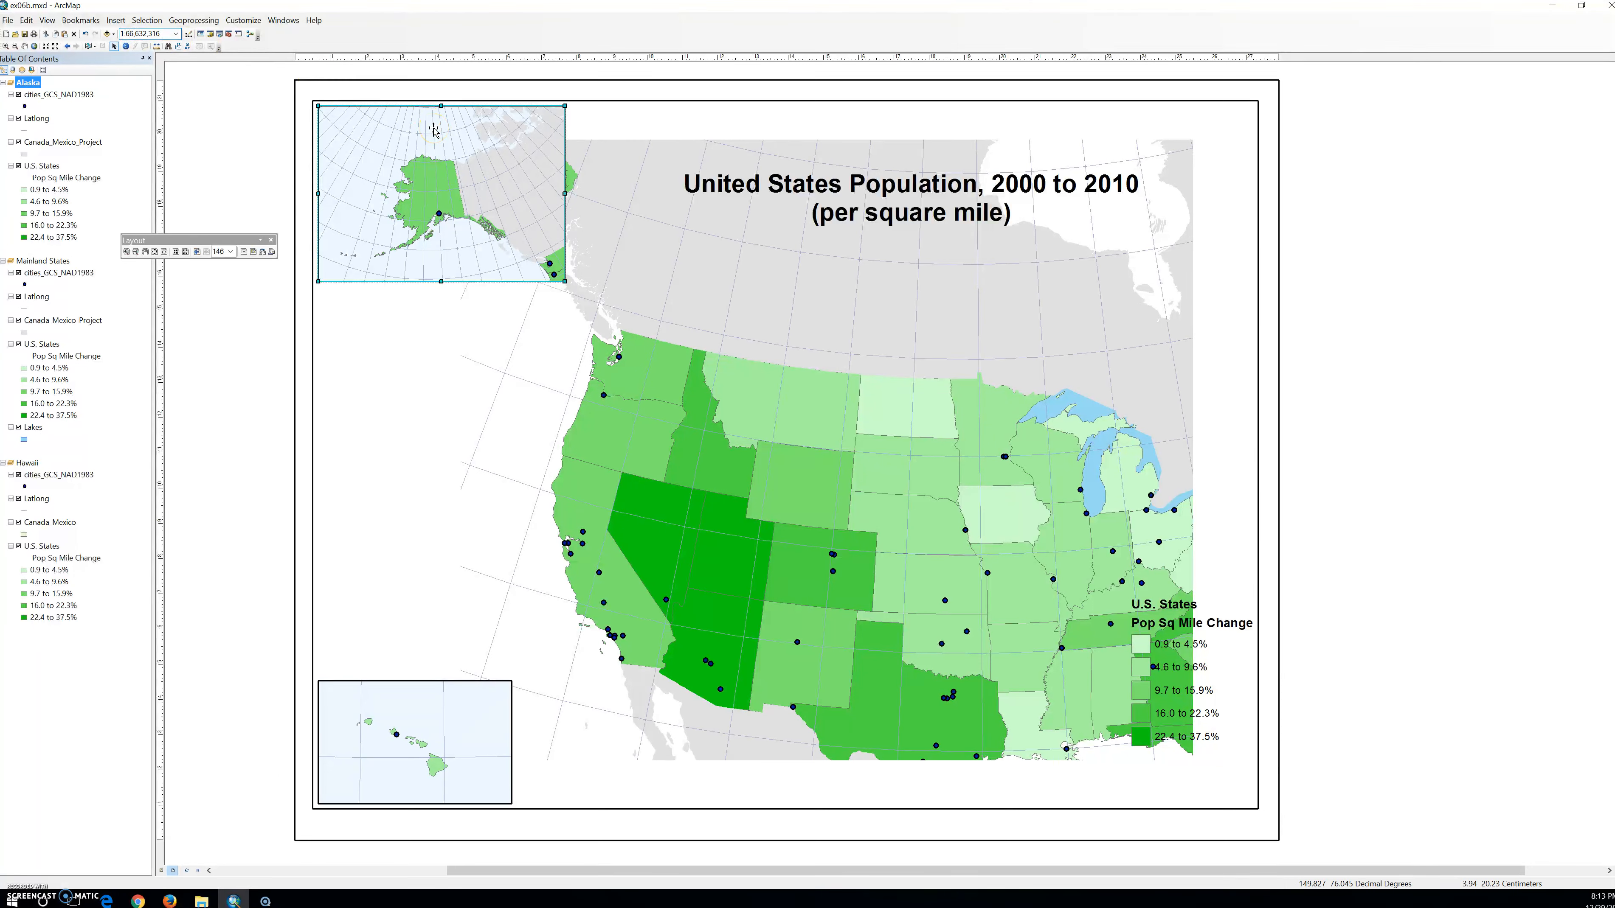
{"action": "type", "text": "4"}
{"action": "key", "text": "Return"}
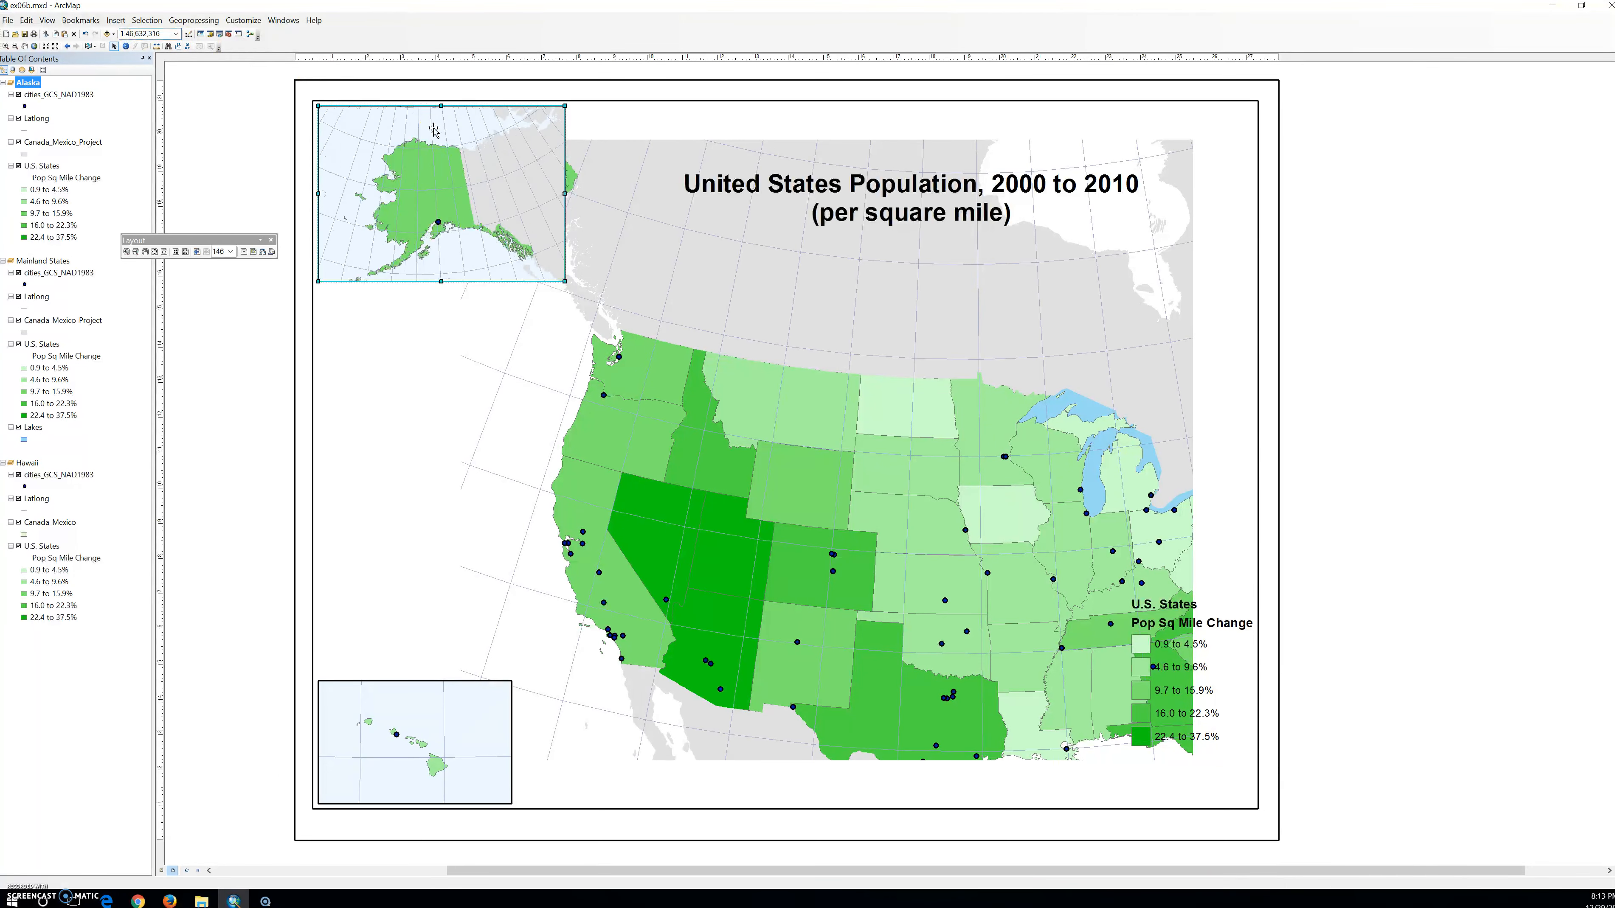
{"action": "left_click", "coordinate": [25, 45]}
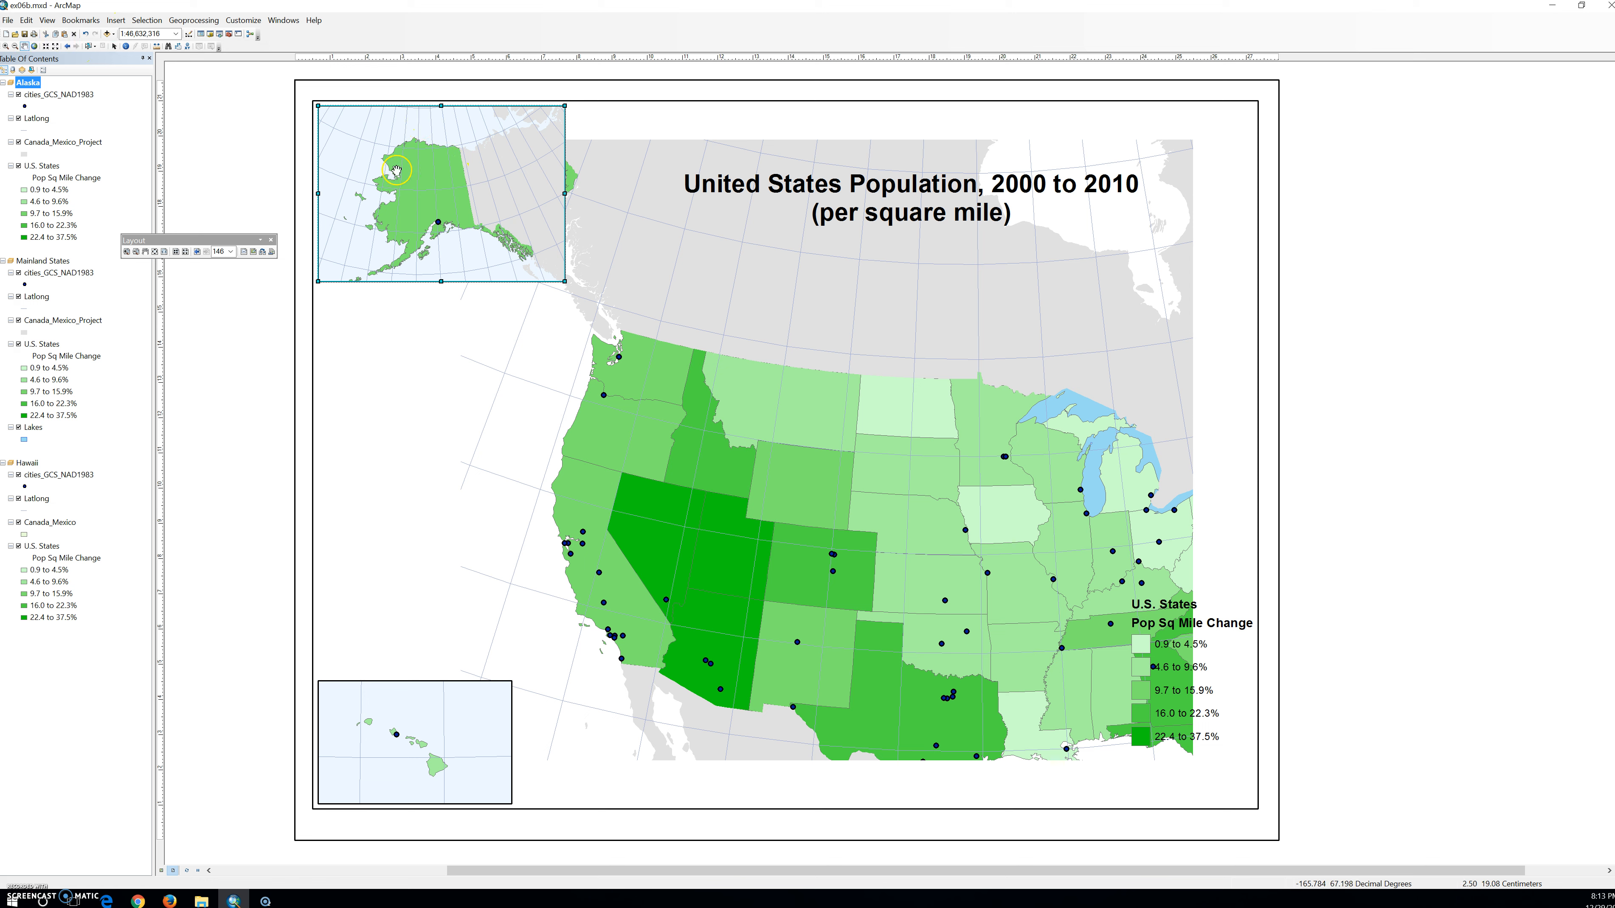
{"action": "left_click_drag", "start_coordinate": [440, 209], "coordinate": [469, 182]}
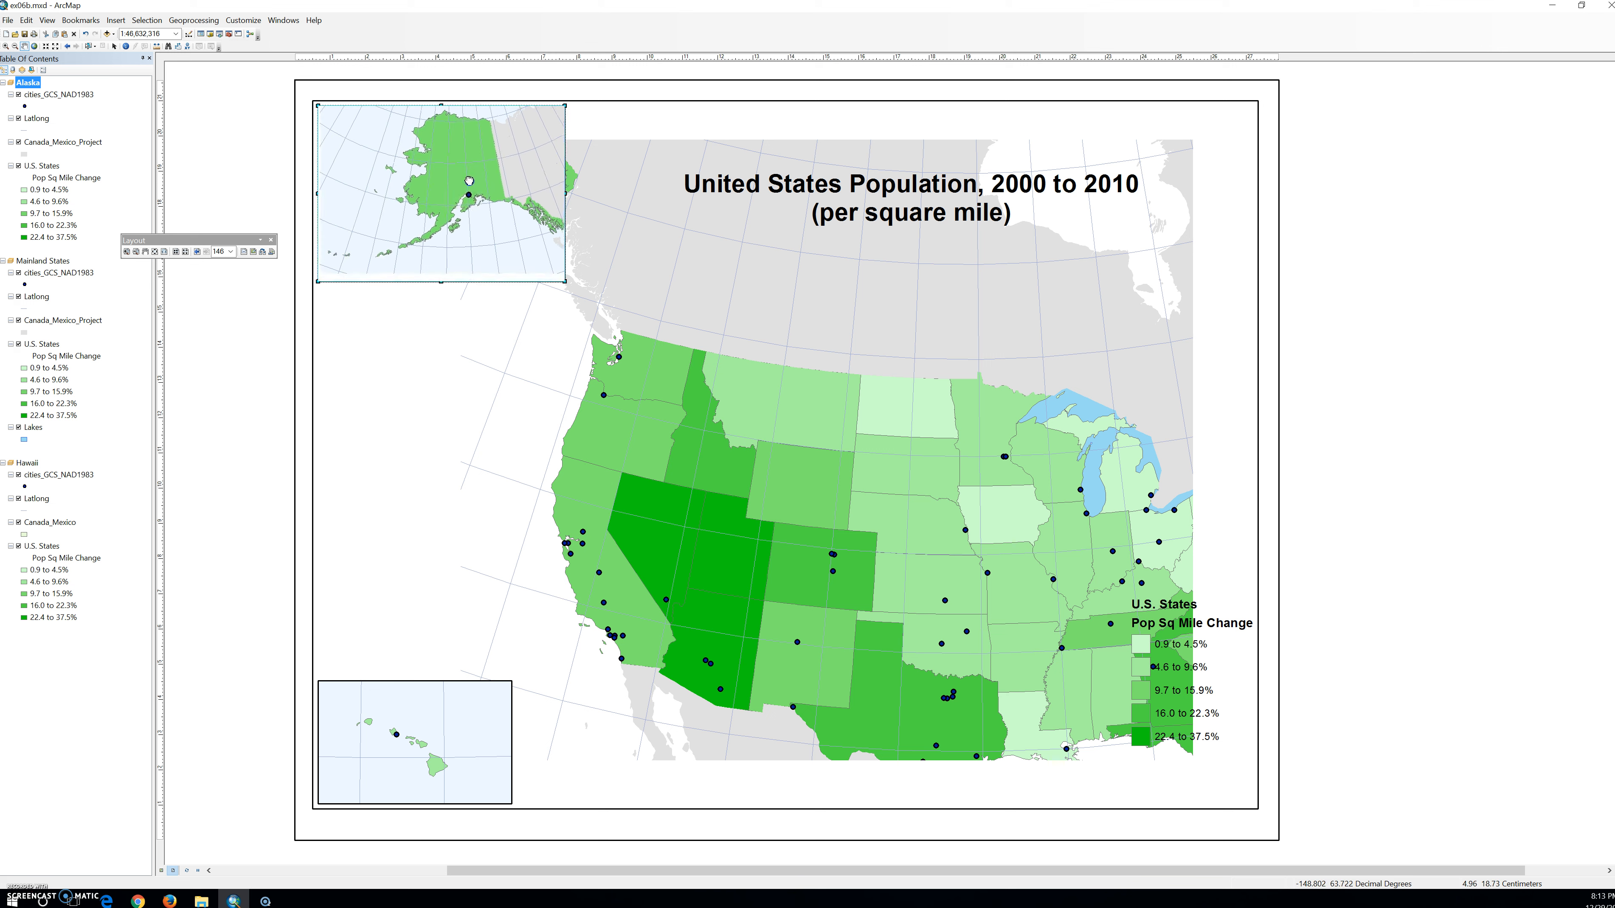
Set the Alaska data frame's scale to about 1:56,000,000 and recenter the state in its inset.
{"action": "left_click", "coordinate": [133, 36]}
{"action": "left_click", "coordinate": [134, 36]}
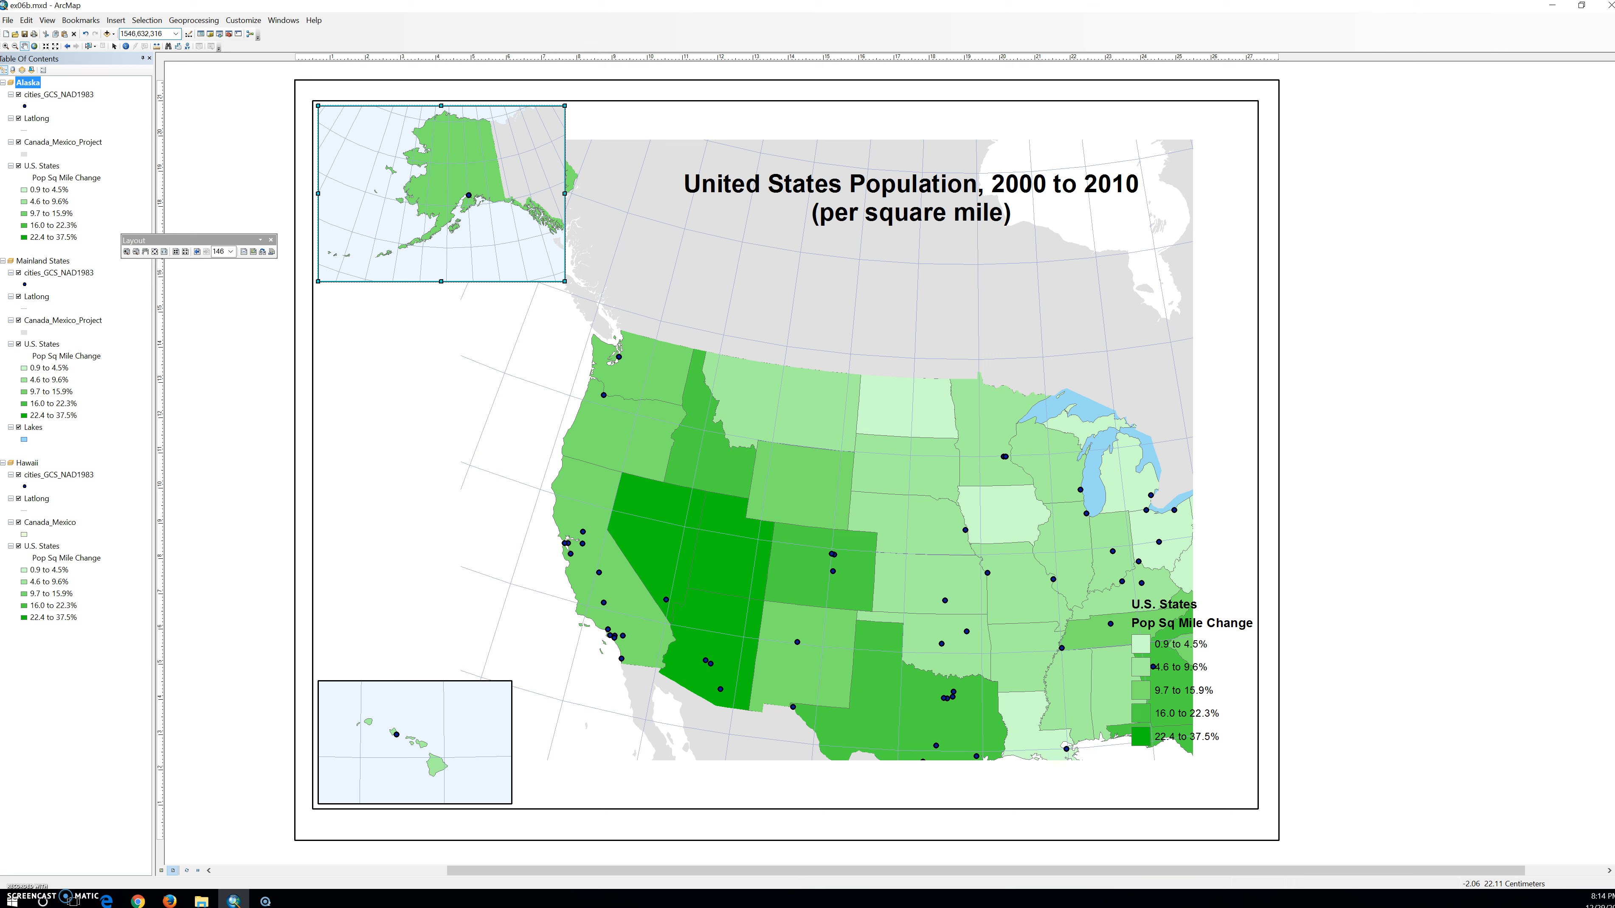
{"action": "key", "text": "Return"}
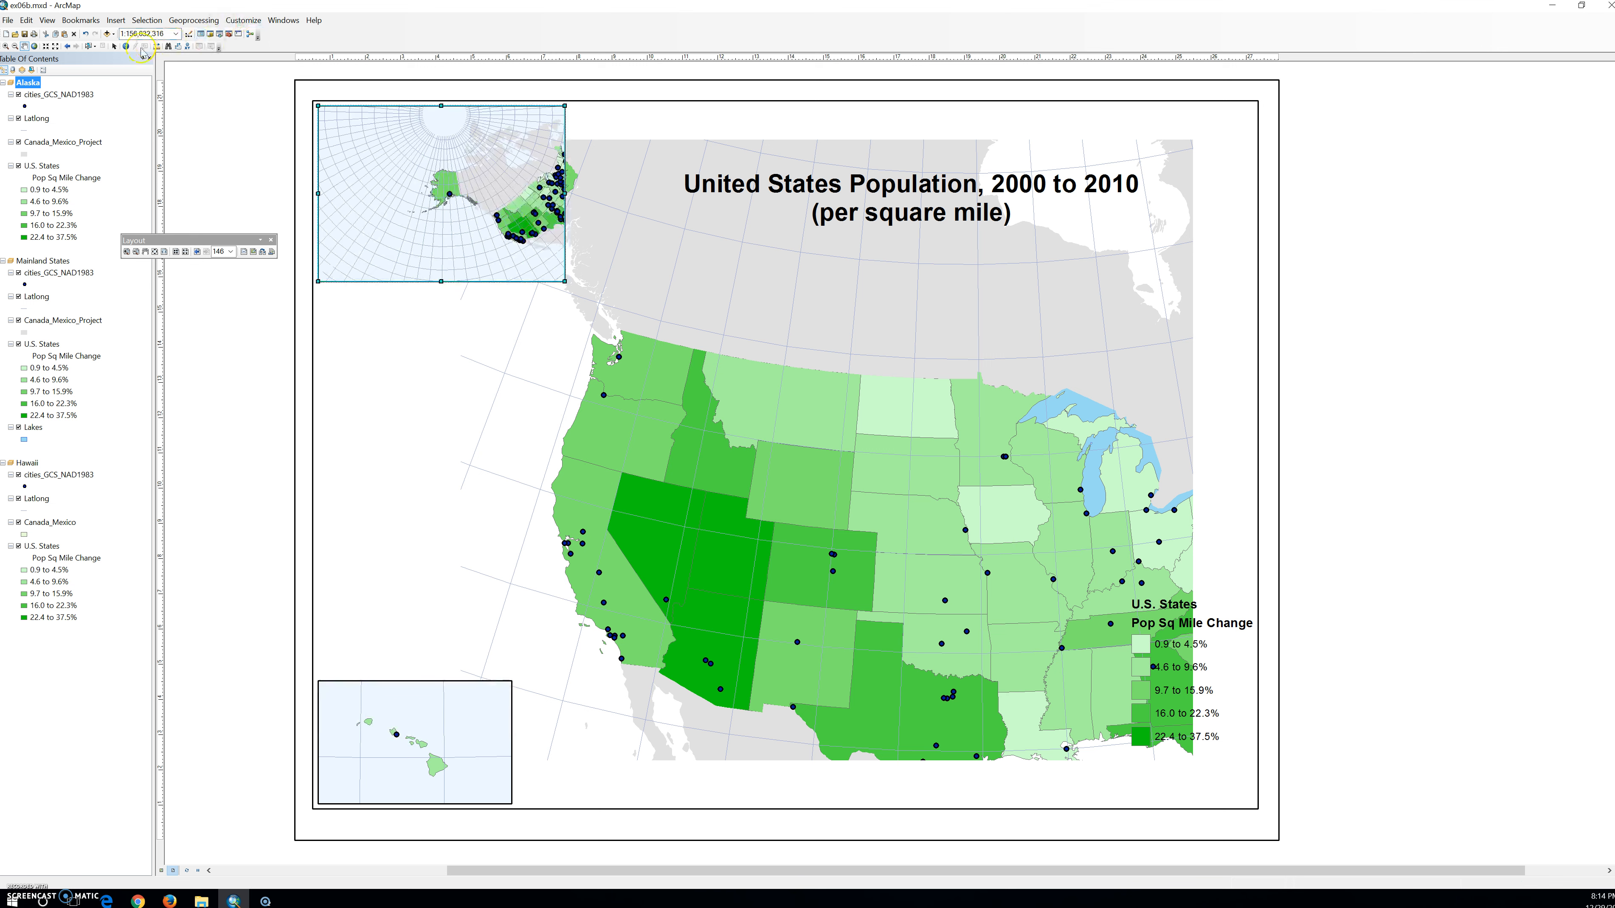
{"action": "left_click", "coordinate": [130, 34]}
{"action": "key", "text": "Return"}
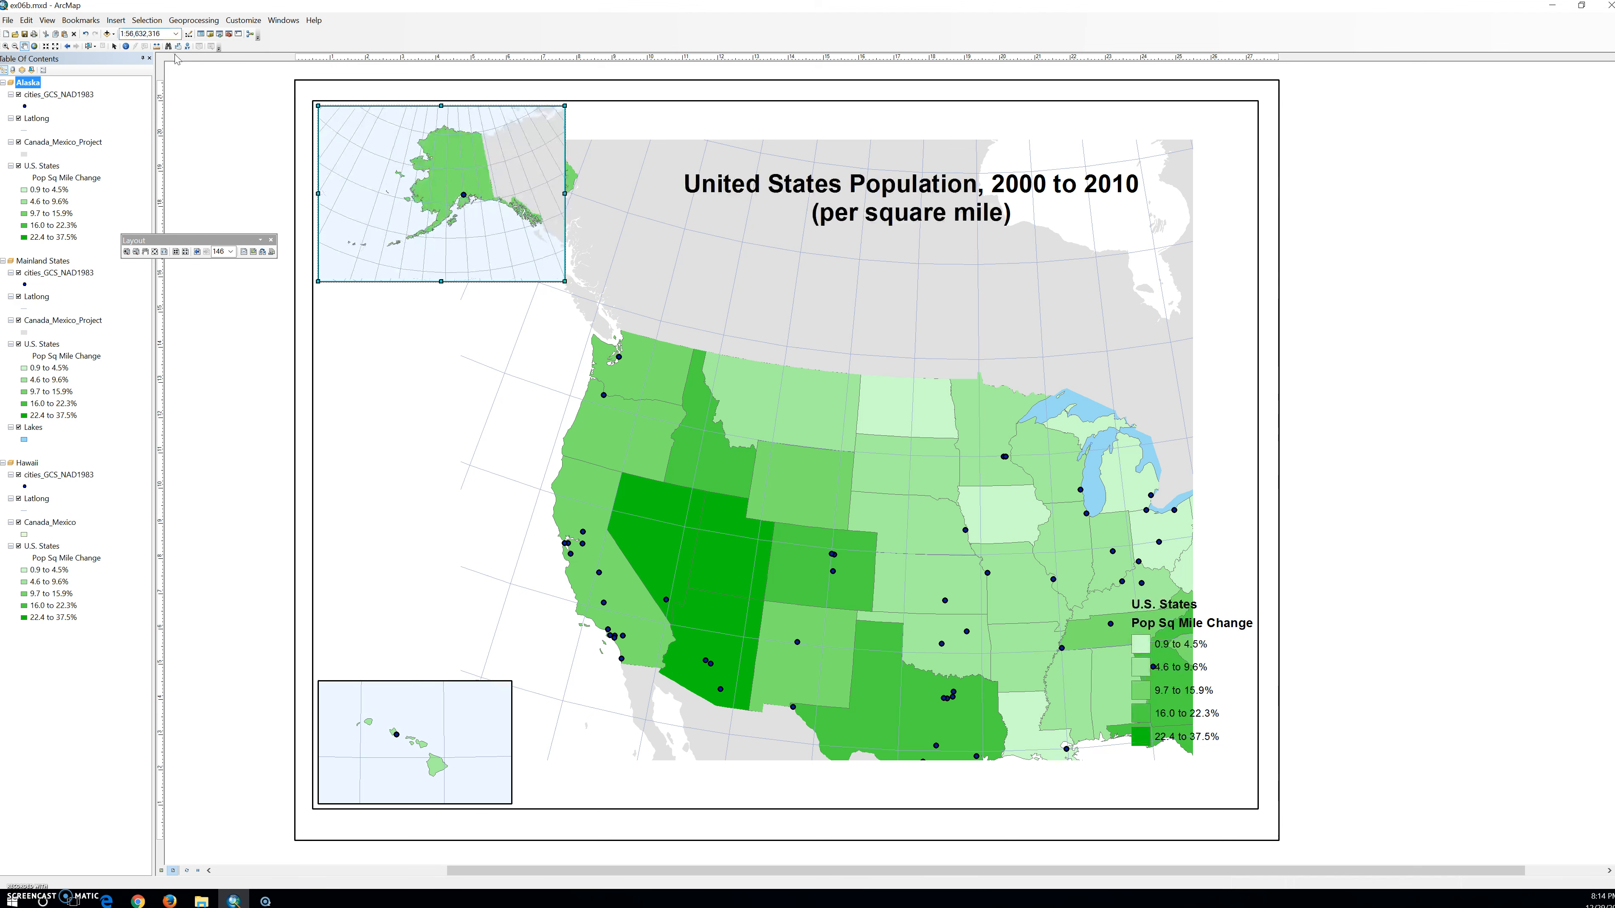
{"action": "left_click_drag", "start_coordinate": [445, 179], "coordinate": [483, 205]}
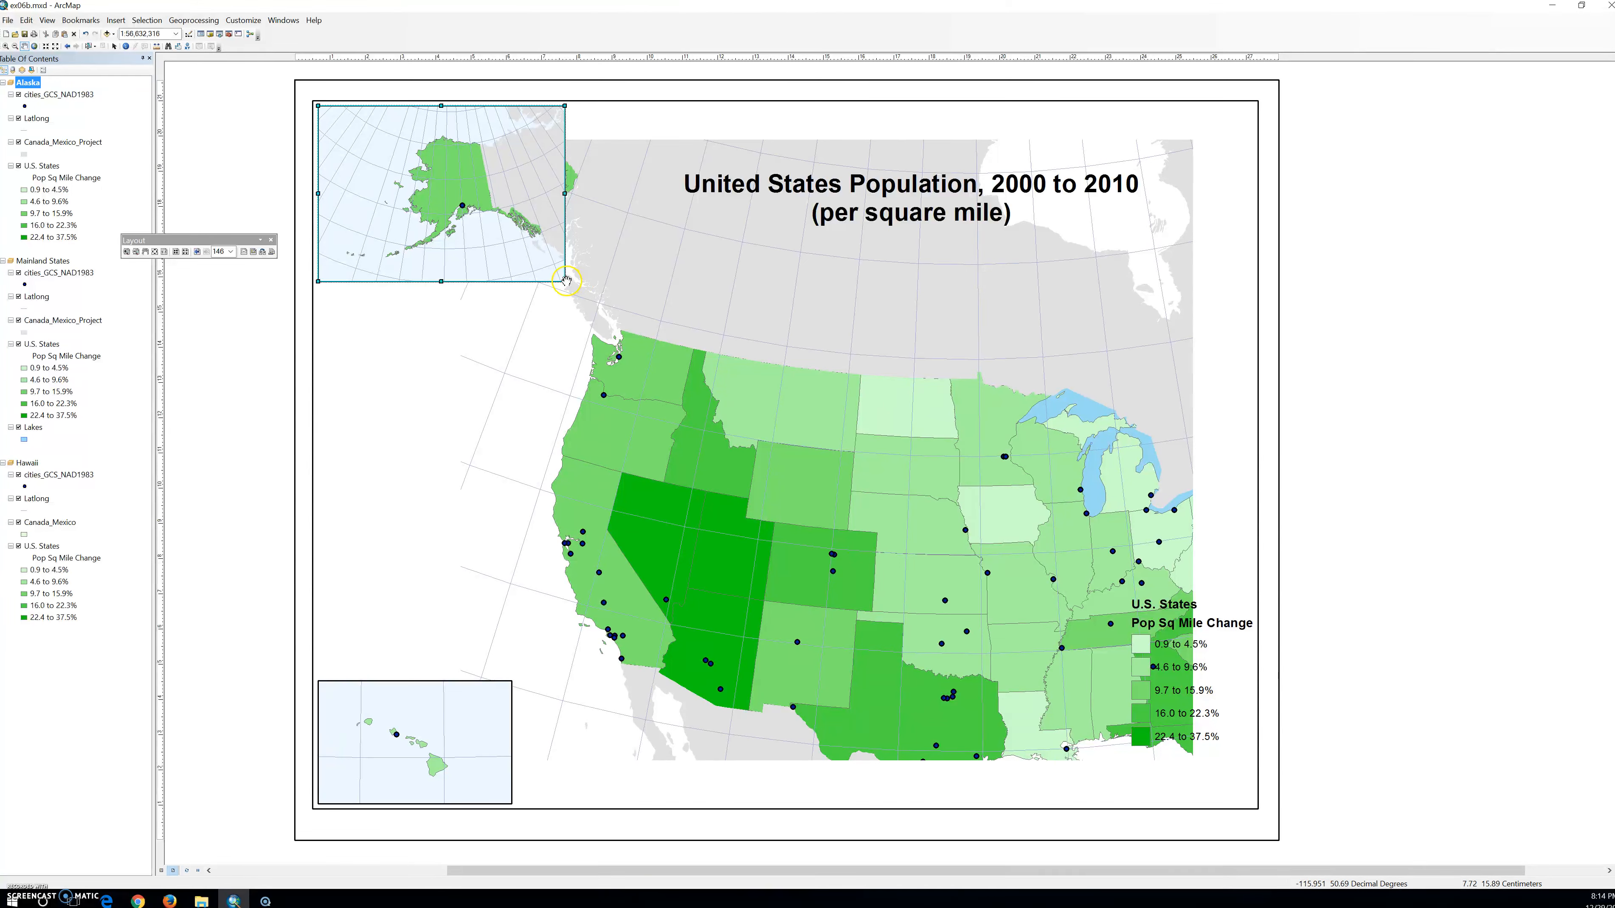
Pan the Mainland States map within the main frame at a scale of 1:20,000,000.
{"action": "left_click_drag", "start_coordinate": [848, 515], "coordinate": [756, 417]}
{"action": "left_click_drag", "start_coordinate": [813, 509], "coordinate": [748, 619]}
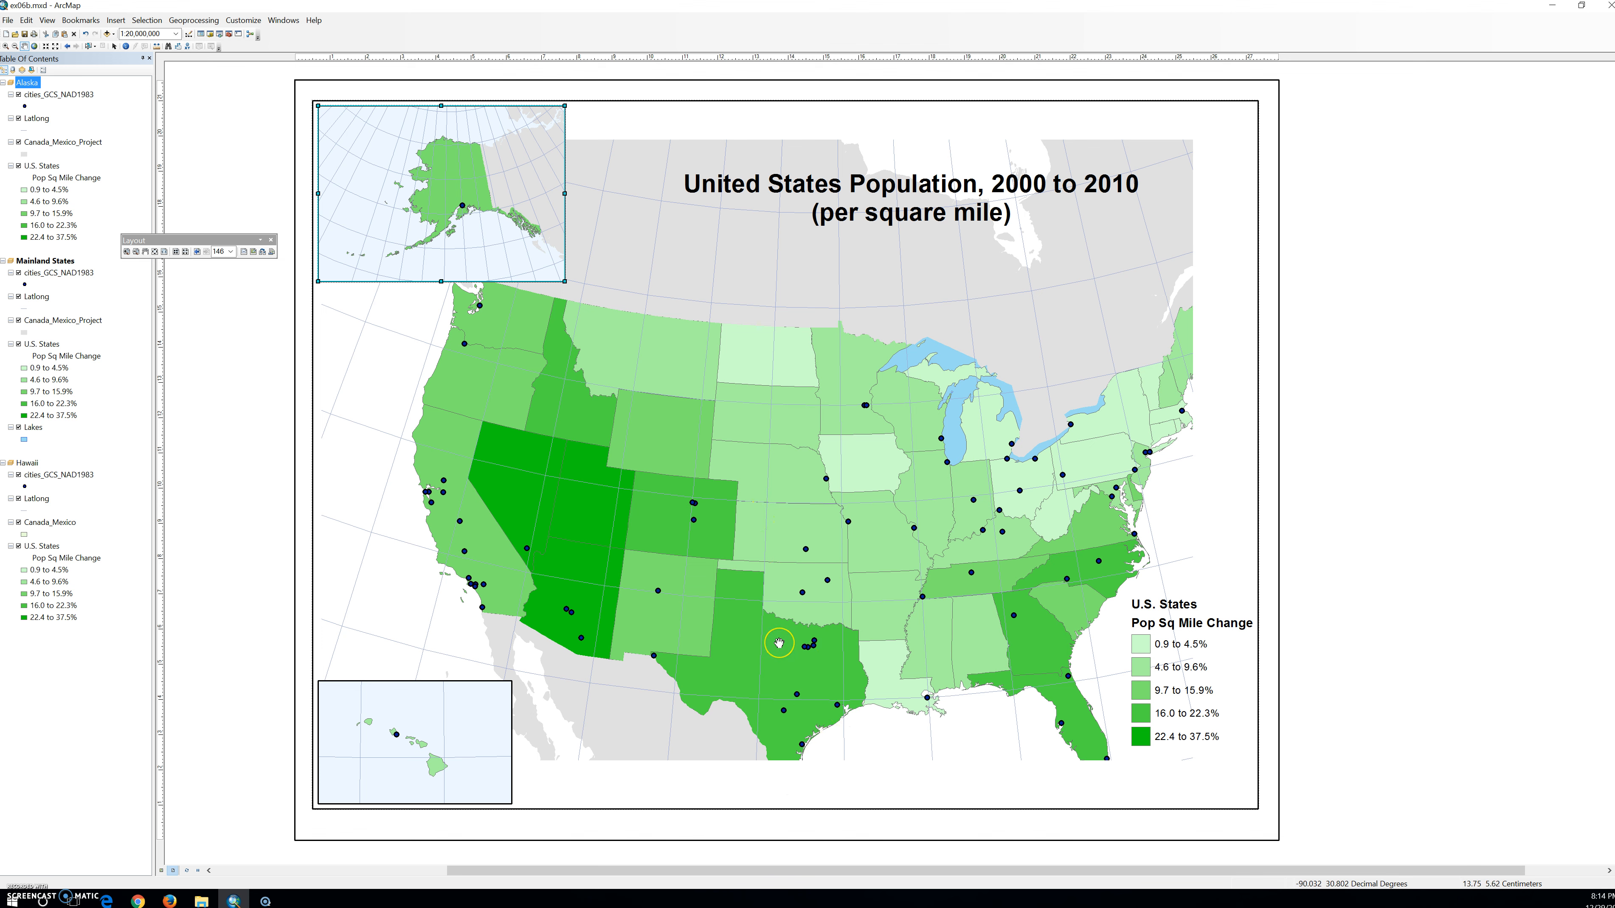
{"action": "left_click_drag", "start_coordinate": [792, 639], "coordinate": [825, 626]}
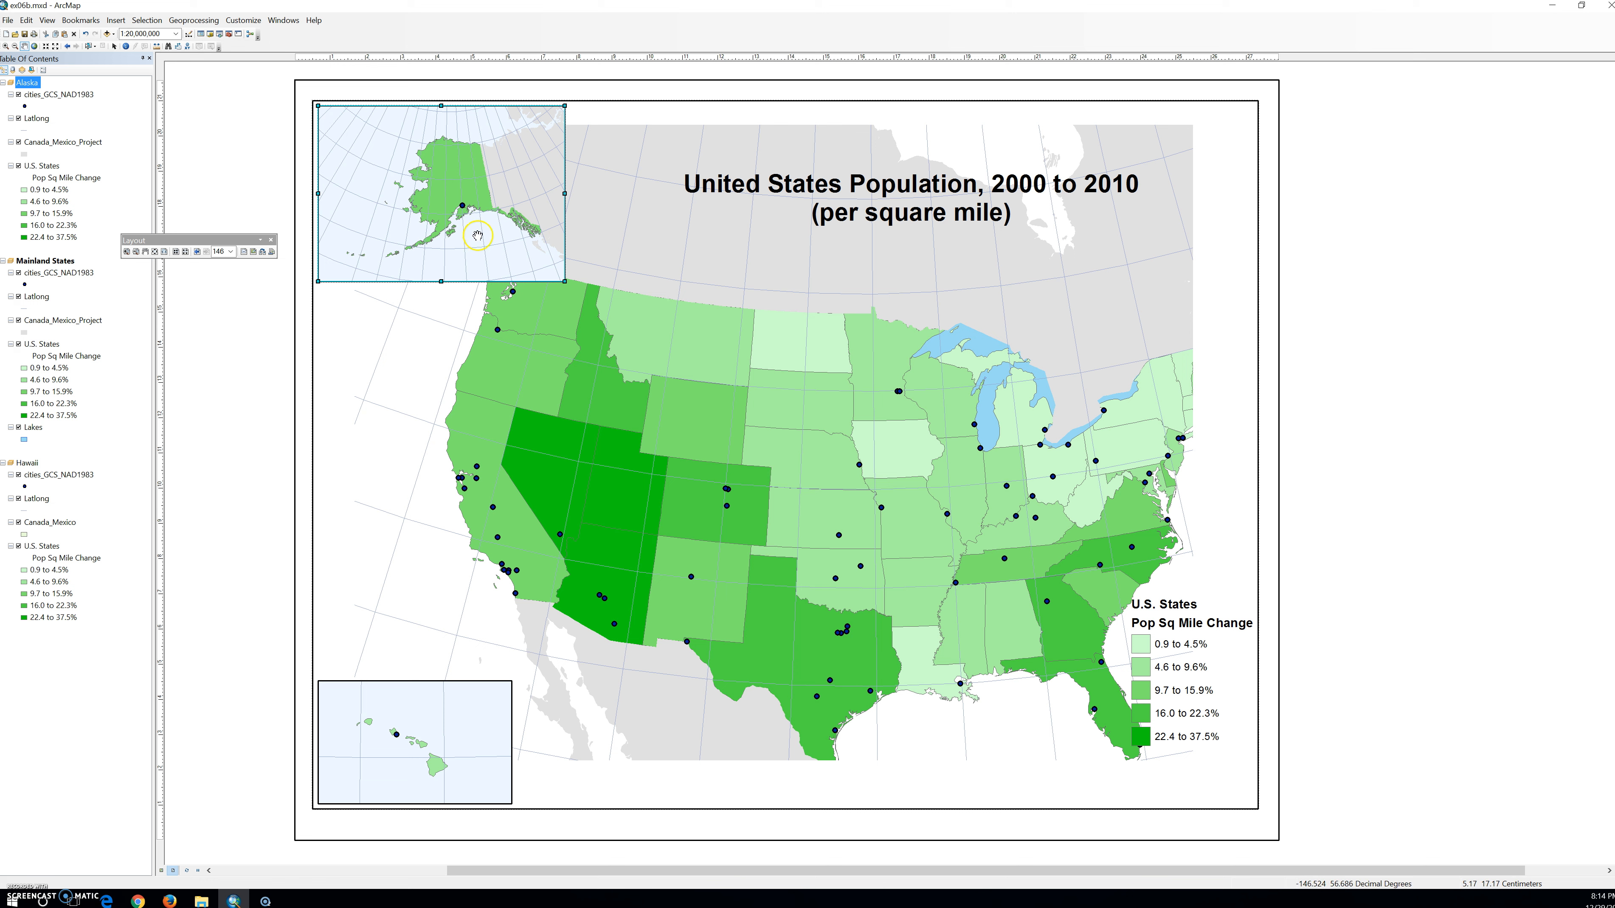
Activate the Mainland States data frame, set its scale to 1:22,000,000, and pan the states clear of the insets and legend.
{"action": "right_click", "coordinate": [44, 261]}
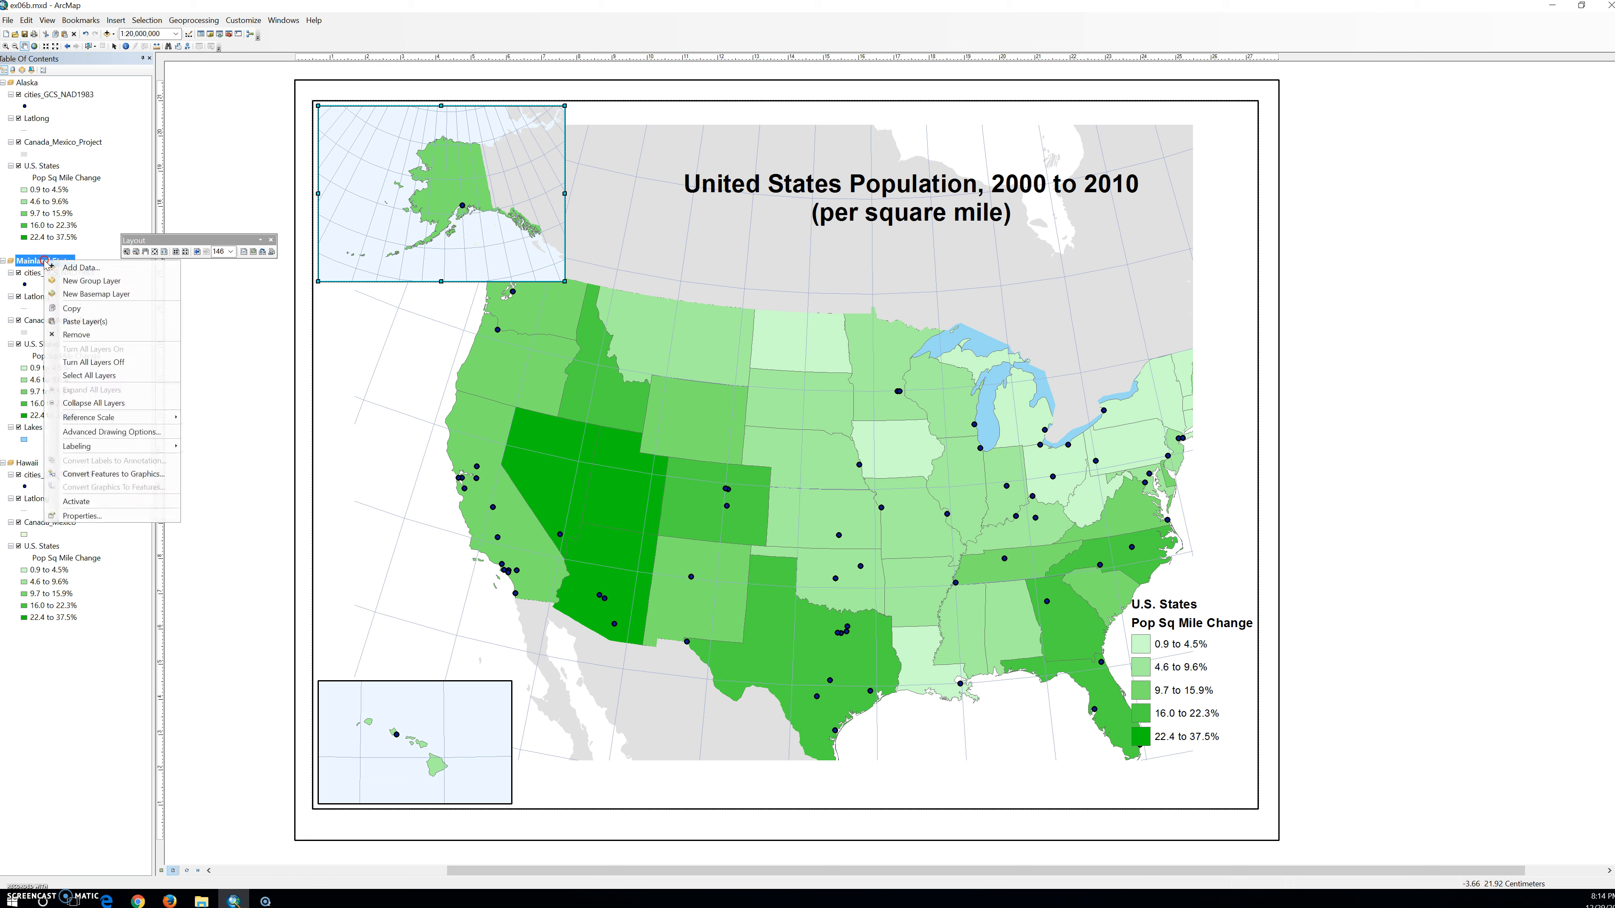
{"action": "left_click", "coordinate": [94, 503]}
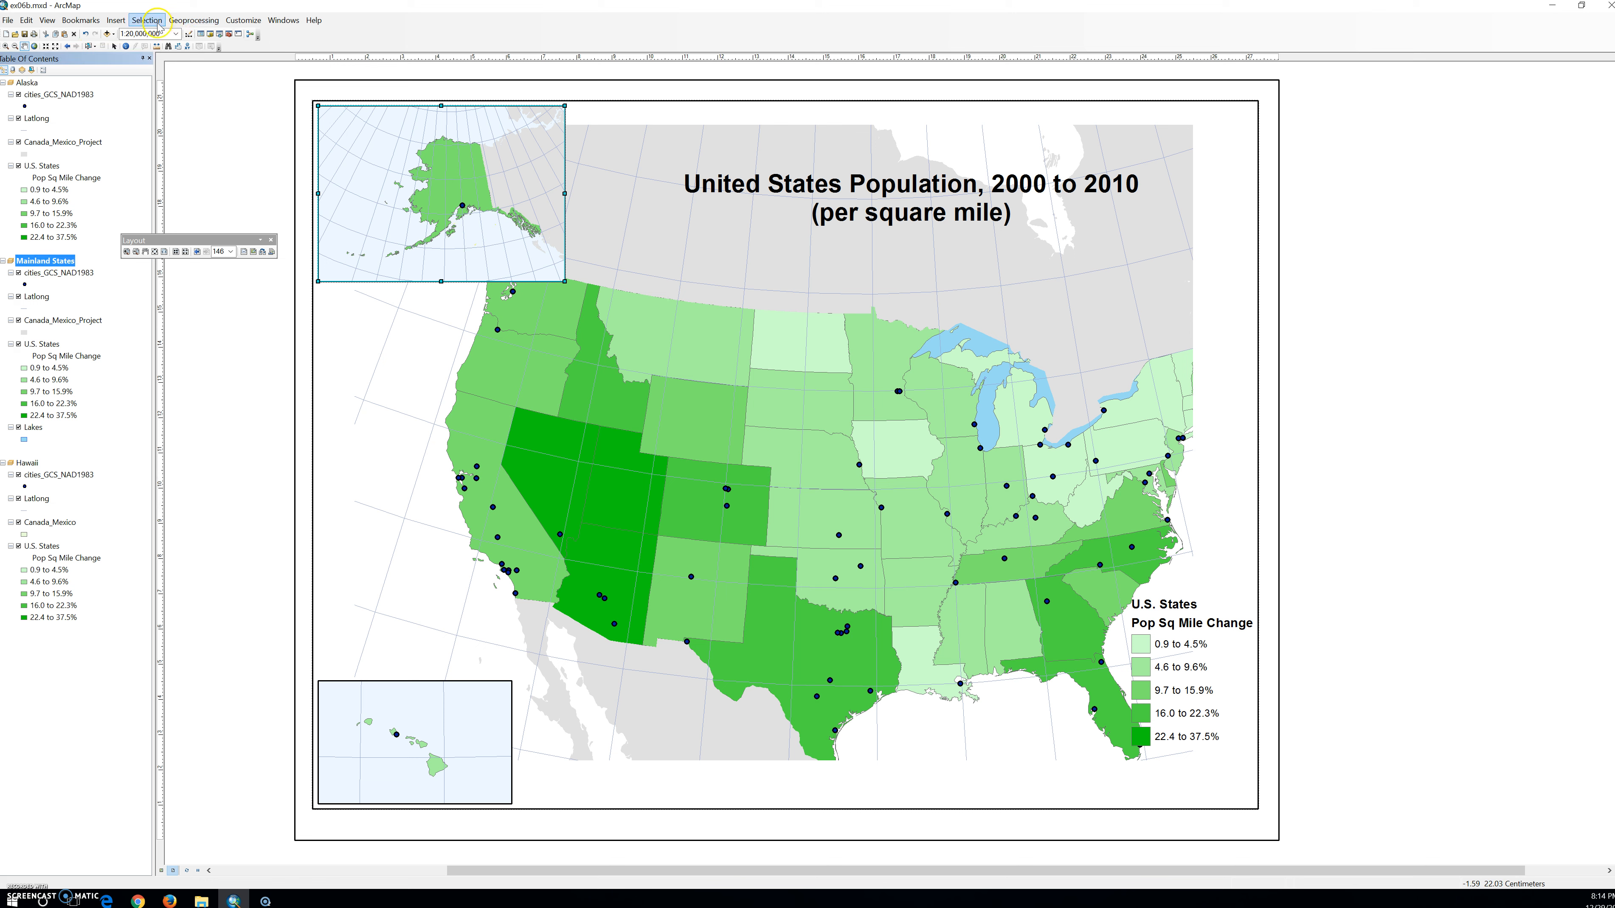
{"action": "left_click", "coordinate": [131, 37]}
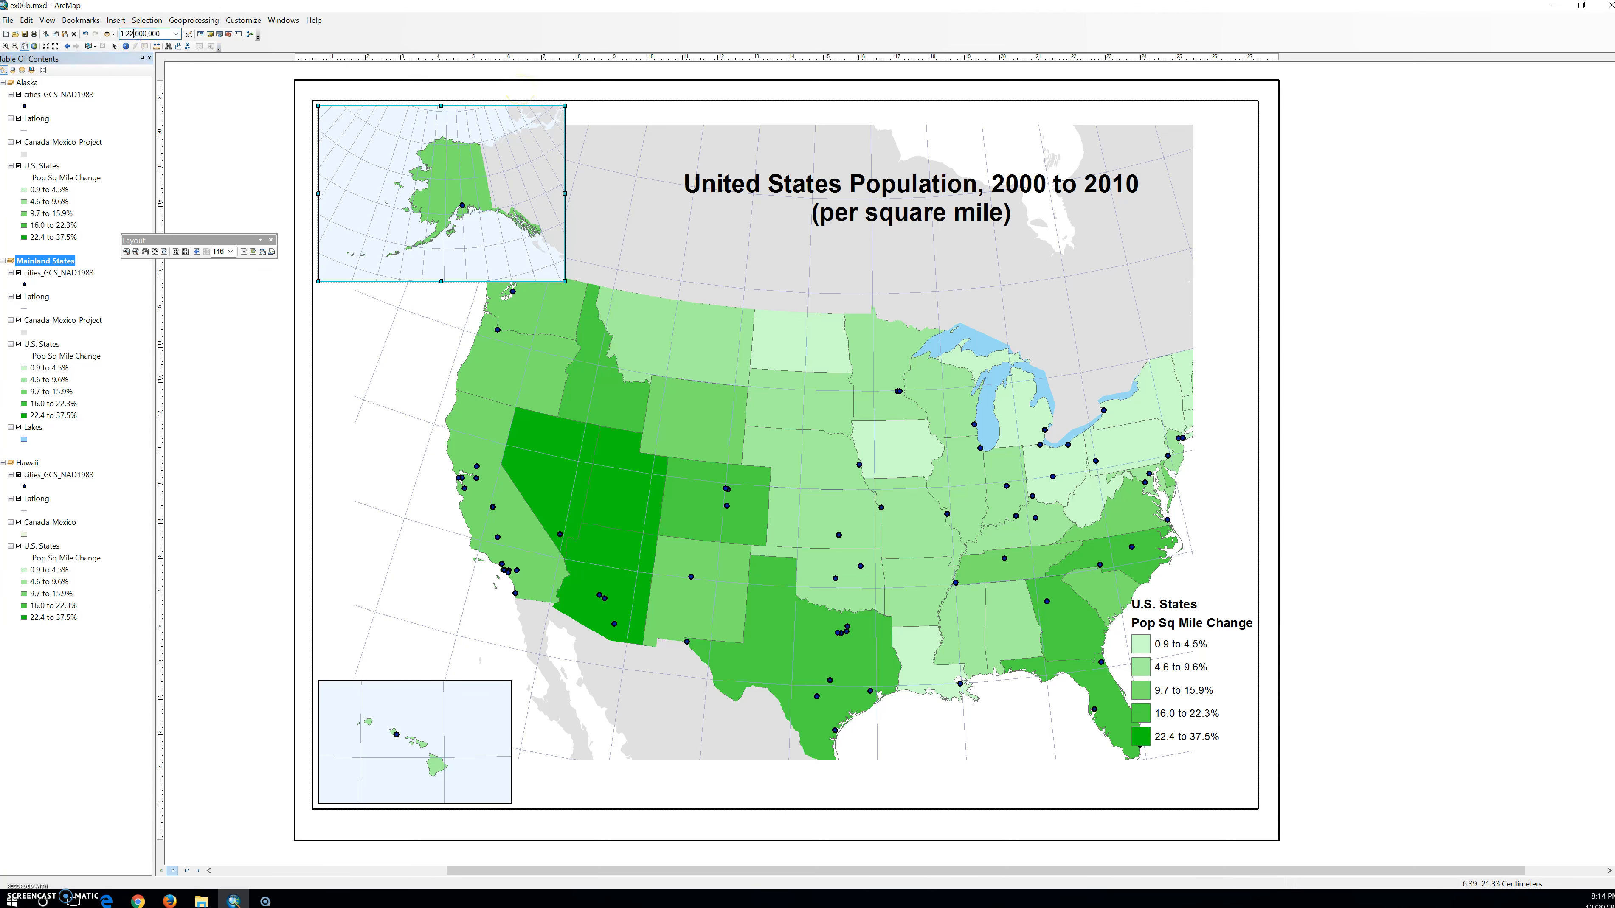
{"action": "key", "text": "Return"}
{"action": "left_click_drag", "start_coordinate": [727, 480], "coordinate": [679, 473]}
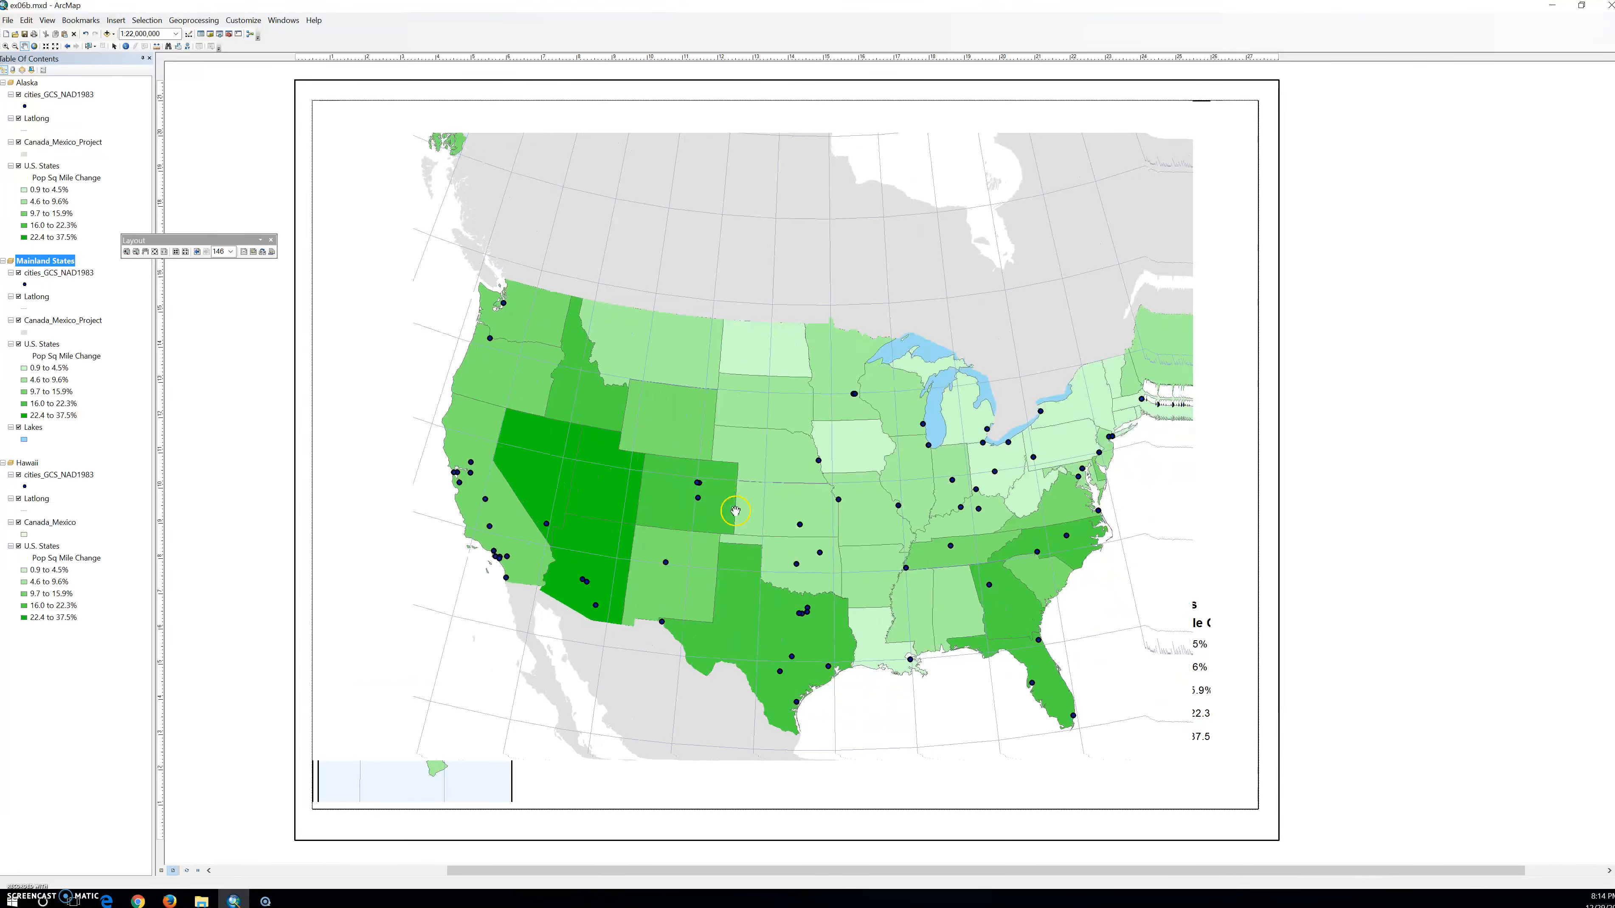
{"action": "left_click_drag", "start_coordinate": [751, 514], "coordinate": [759, 576]}
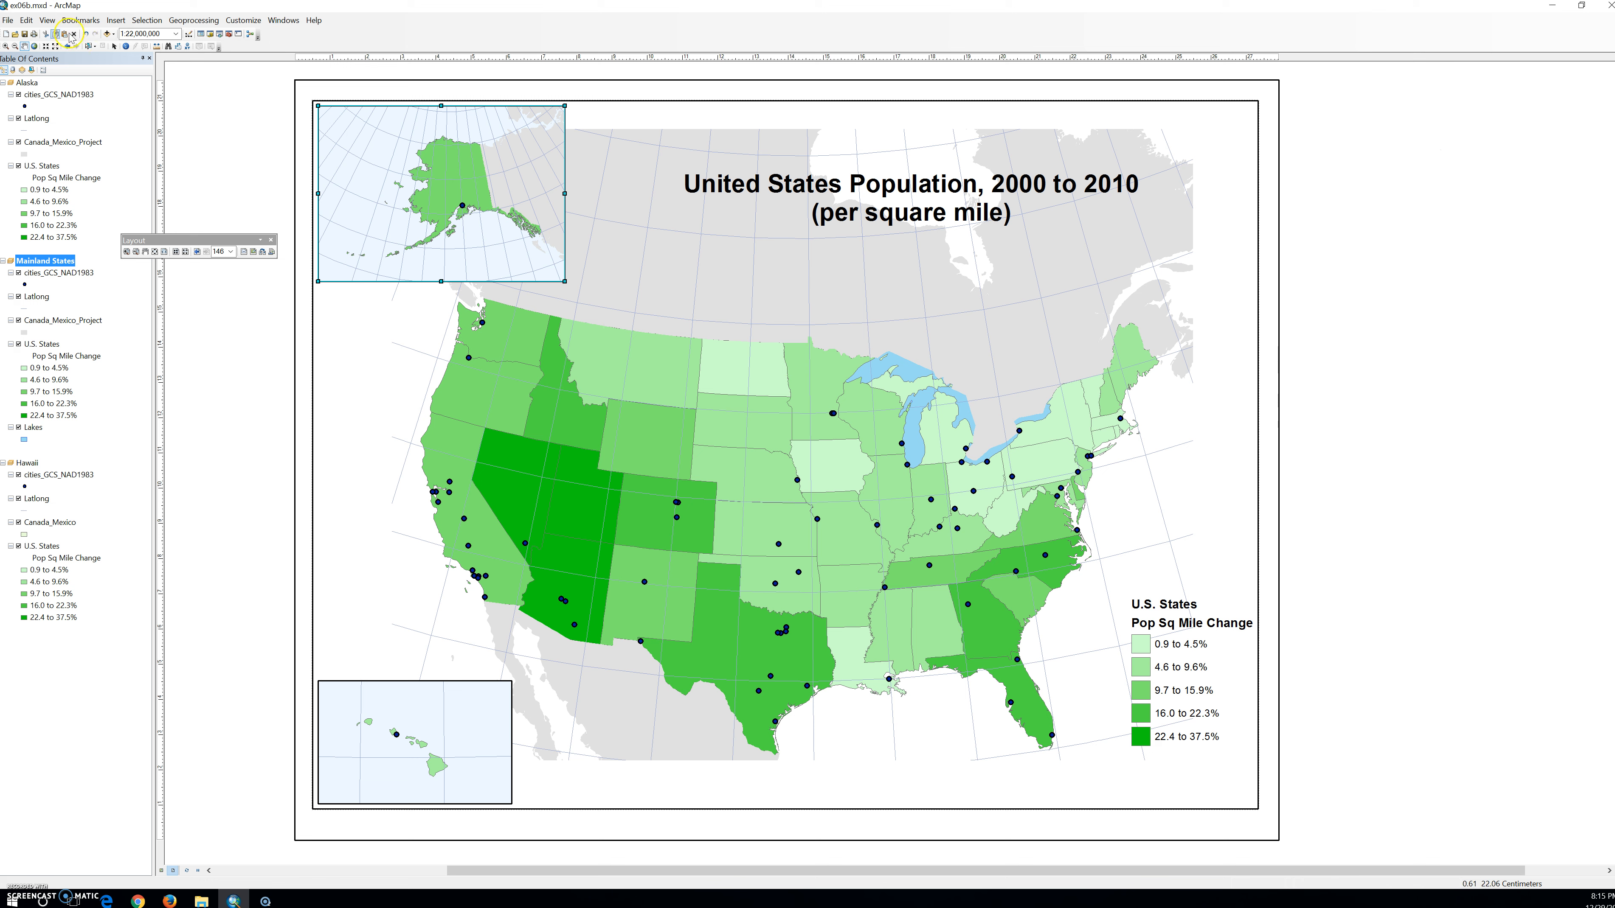
Verify in the map document properties that relative pathnames to data sources are stored, and save the map document.
{"action": "left_click", "coordinate": [12, 22]}
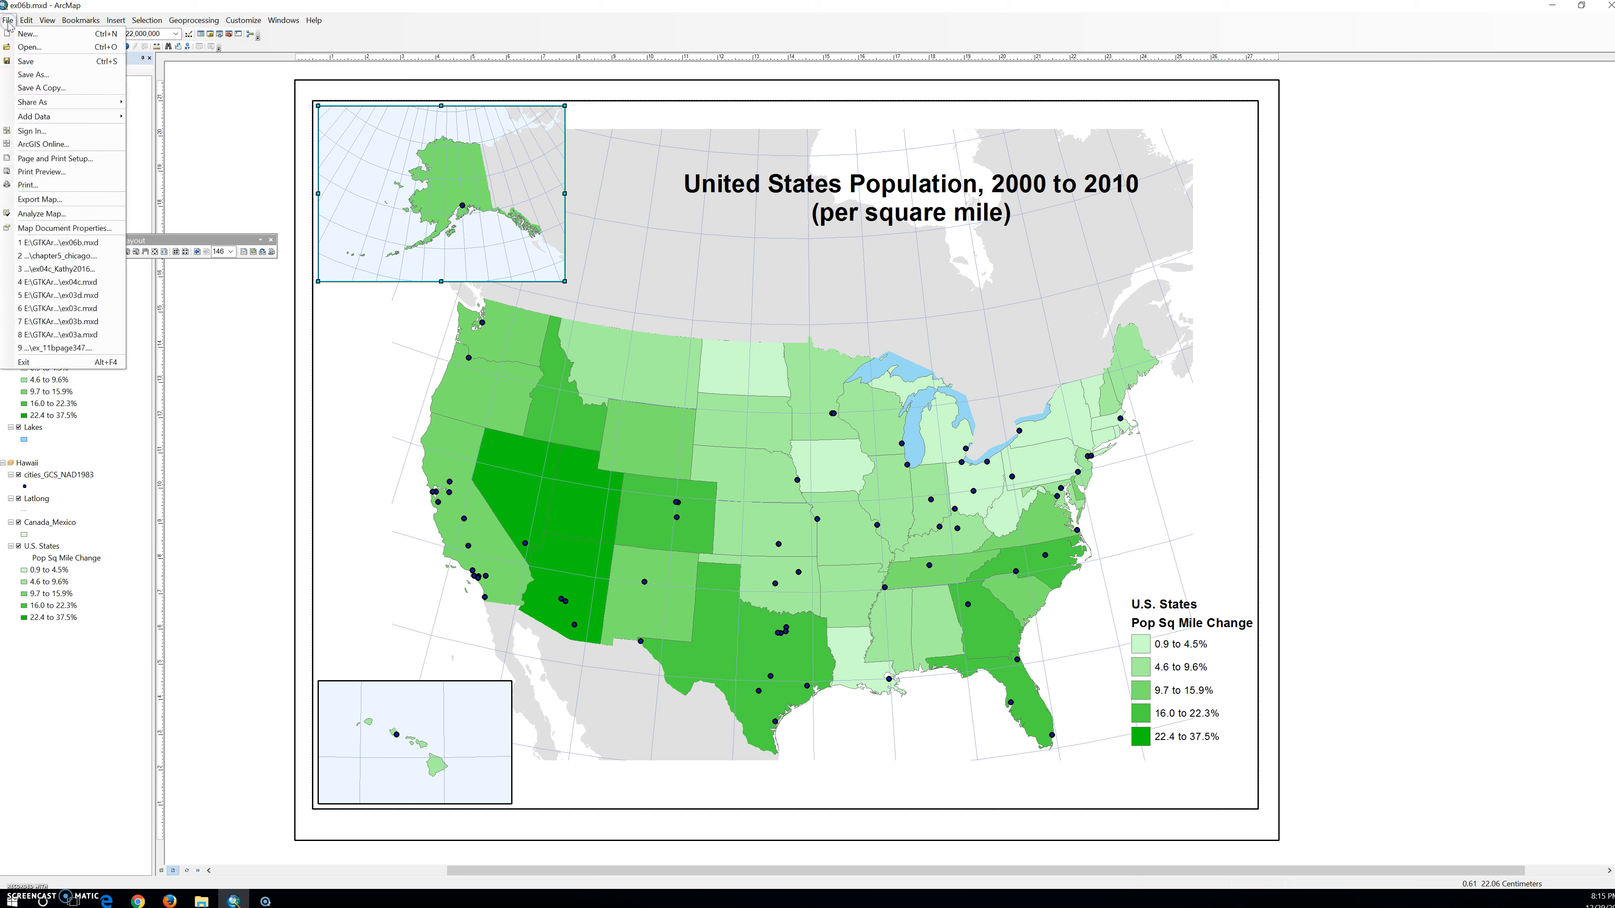
{"action": "left_click", "coordinate": [53, 227]}
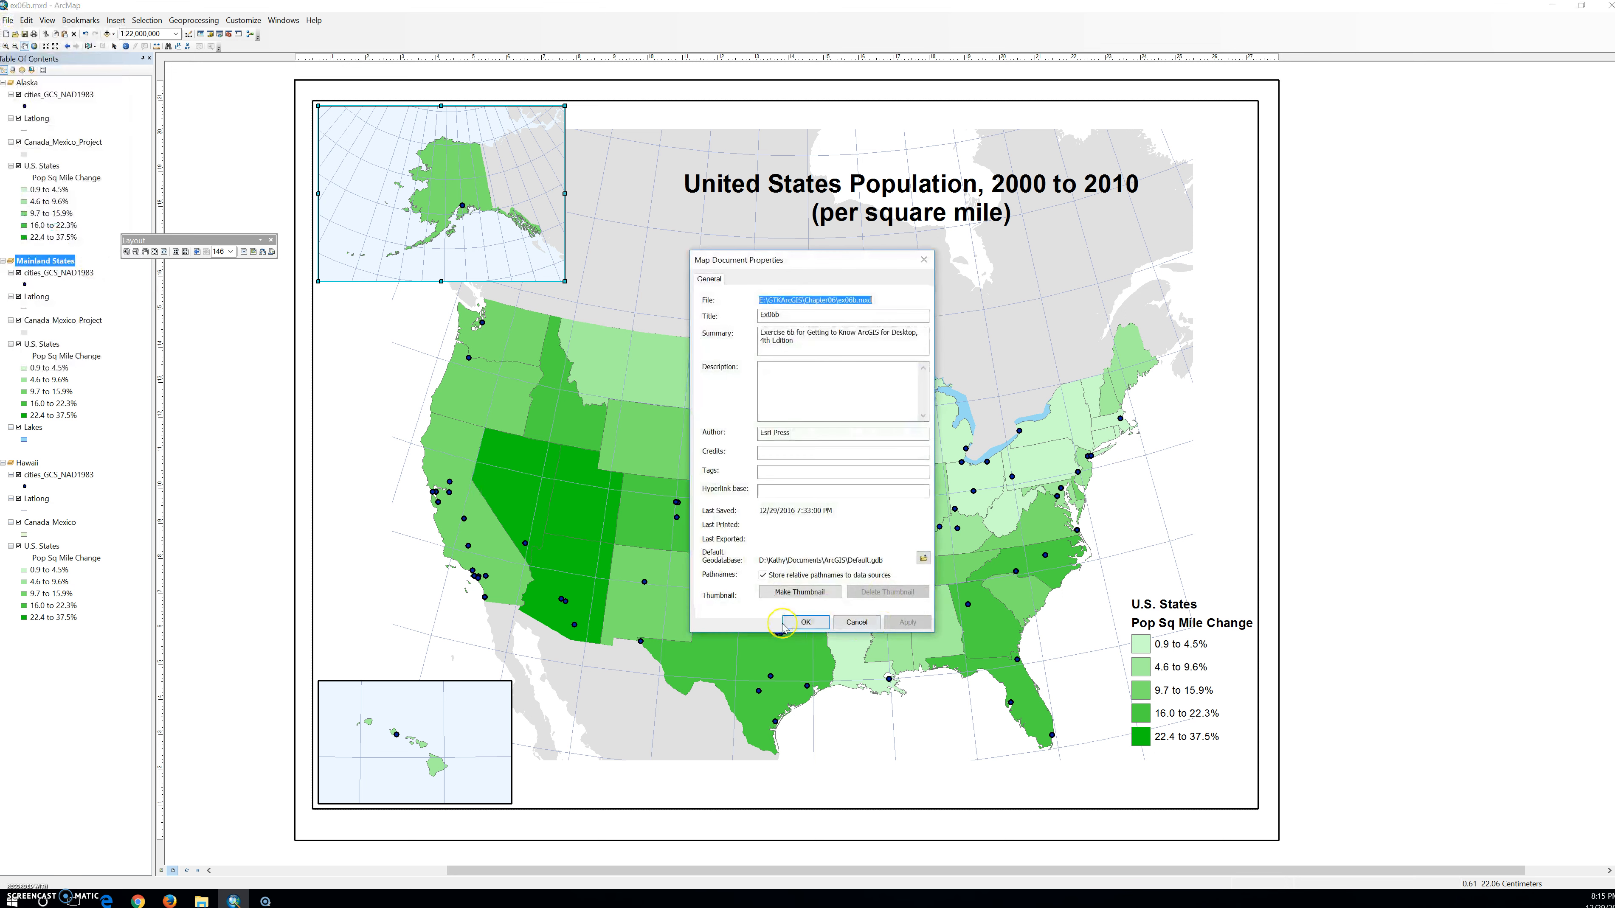
{"action": "left_click", "coordinate": [805, 622]}
{"action": "left_click", "coordinate": [24, 34]}
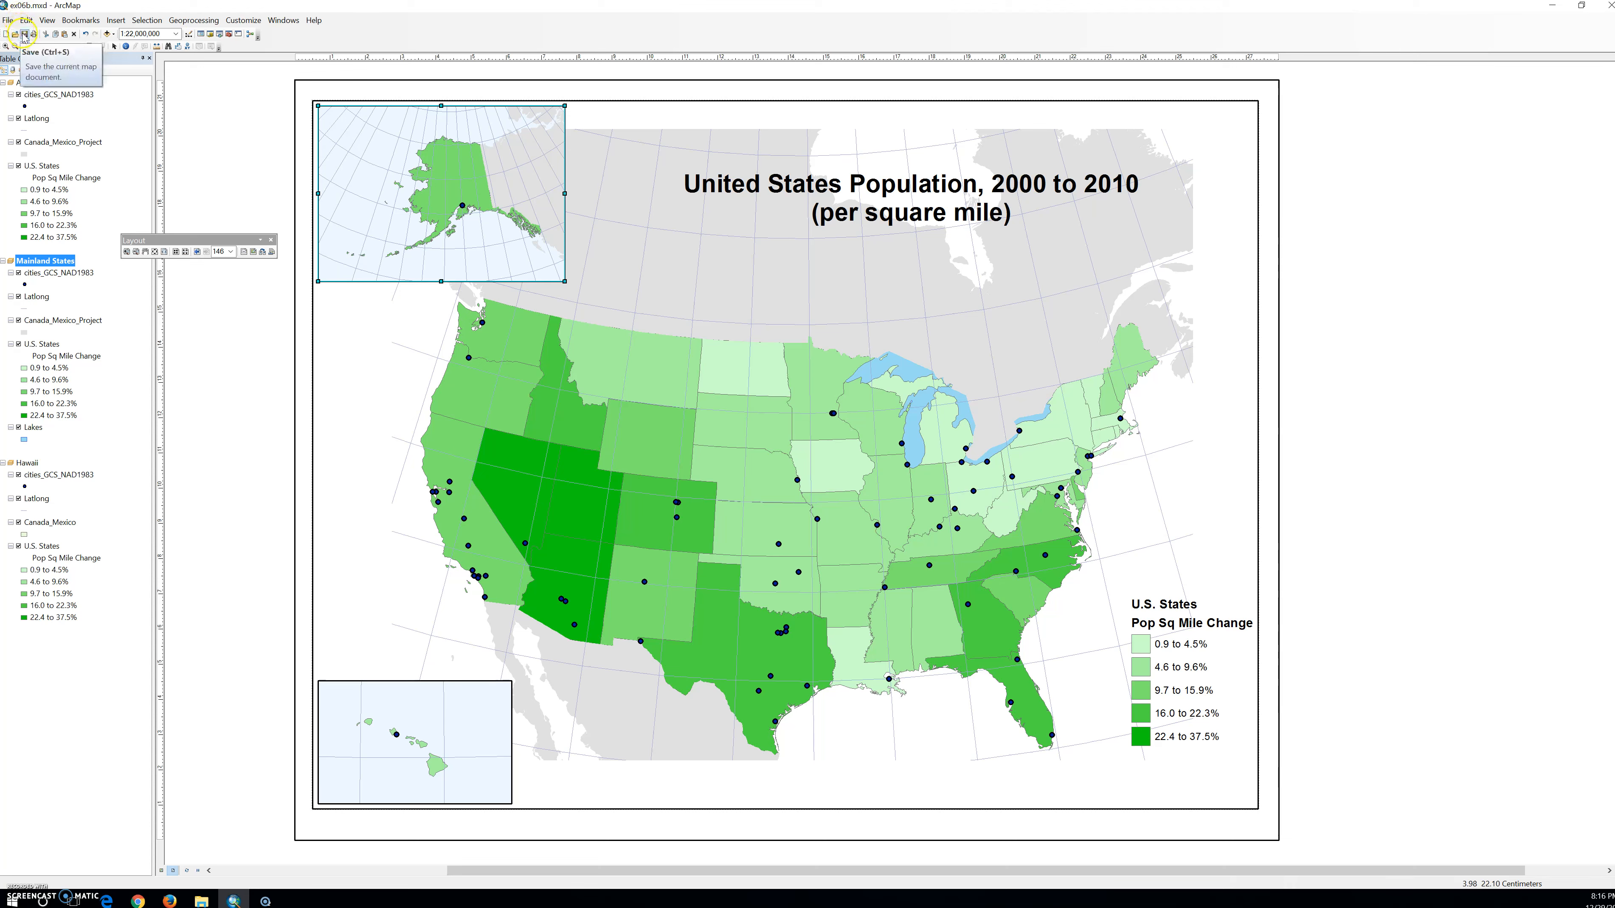
Close the finished map document and open ex06c.mxd from the Chapter06 folder in File Explorer.
{"action": "left_click", "coordinate": [1610, 8]}
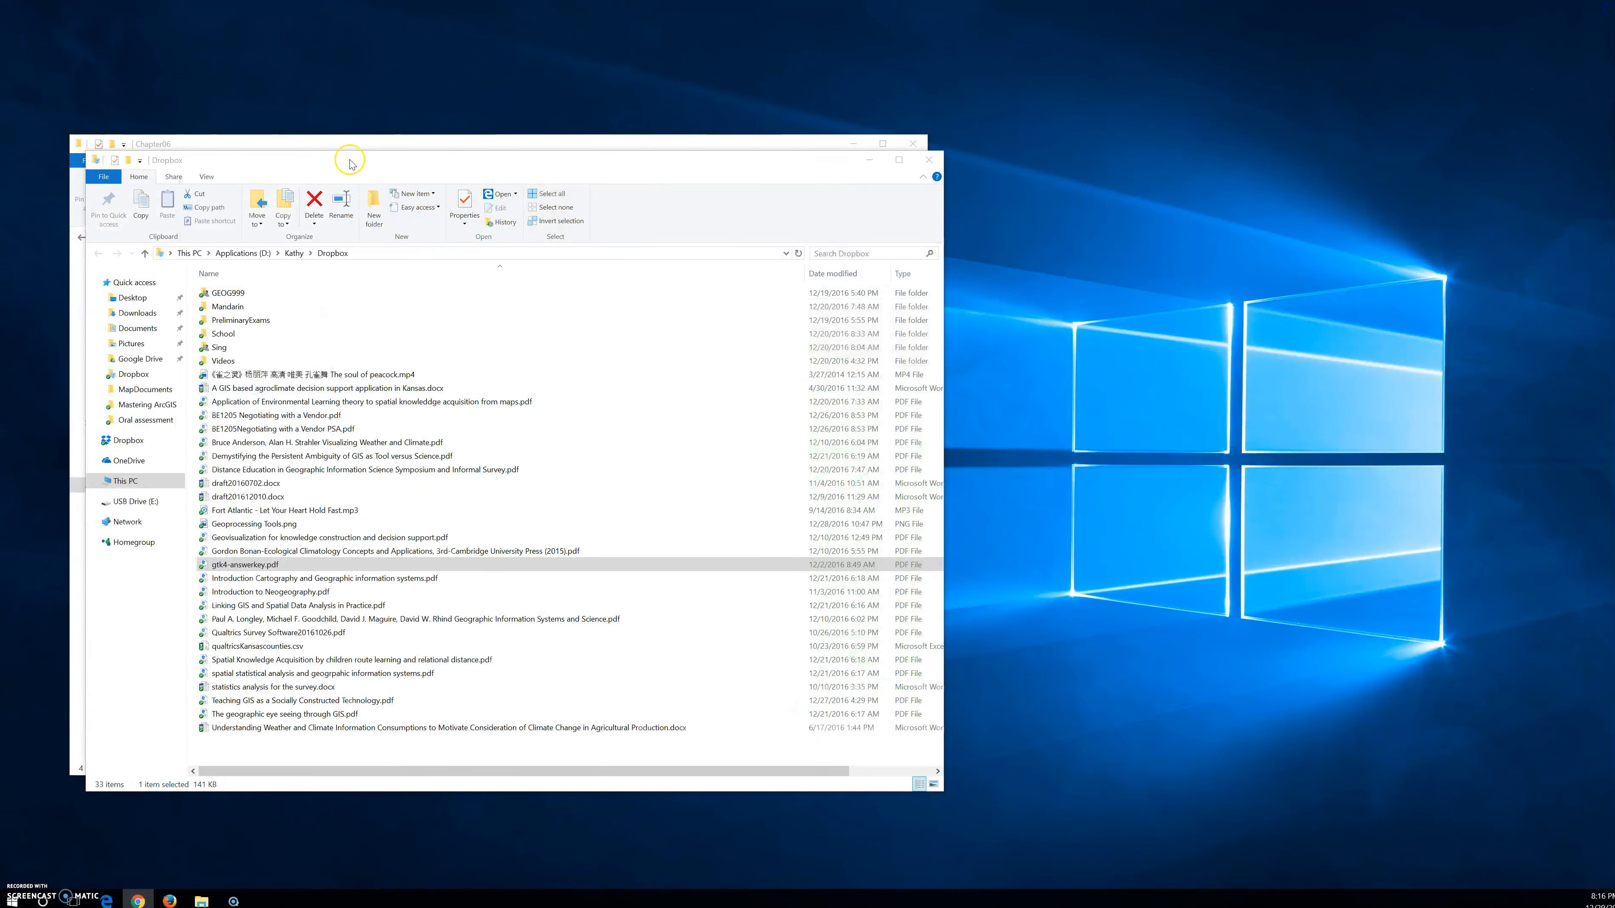
{"action": "left_click", "coordinate": [320, 144]}
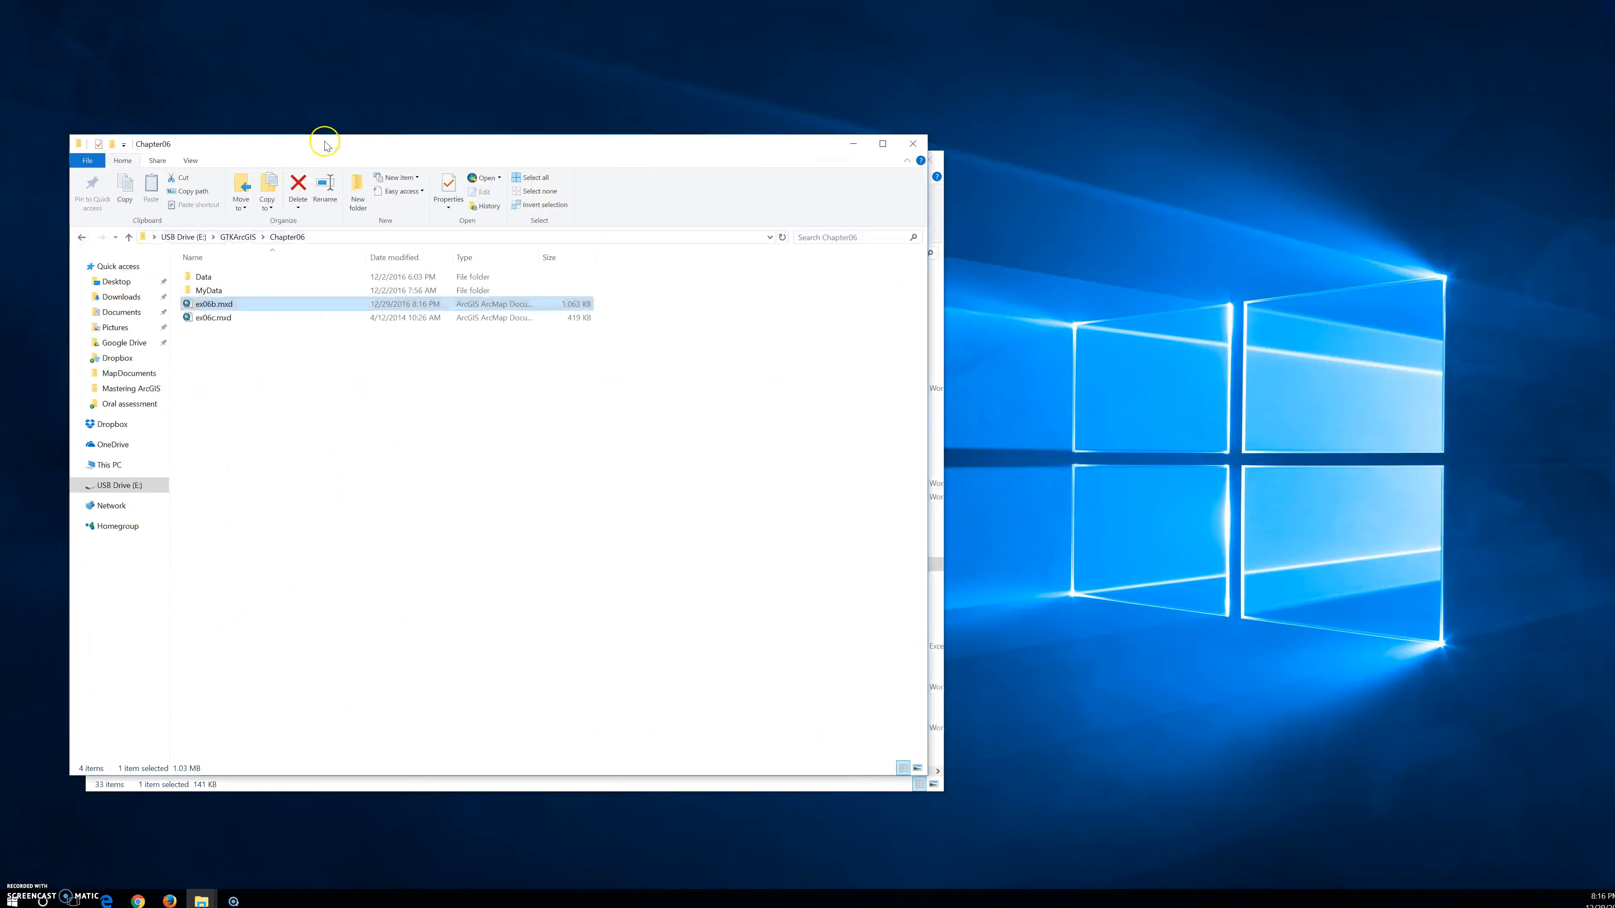
{"action": "left_click", "coordinate": [210, 321]}
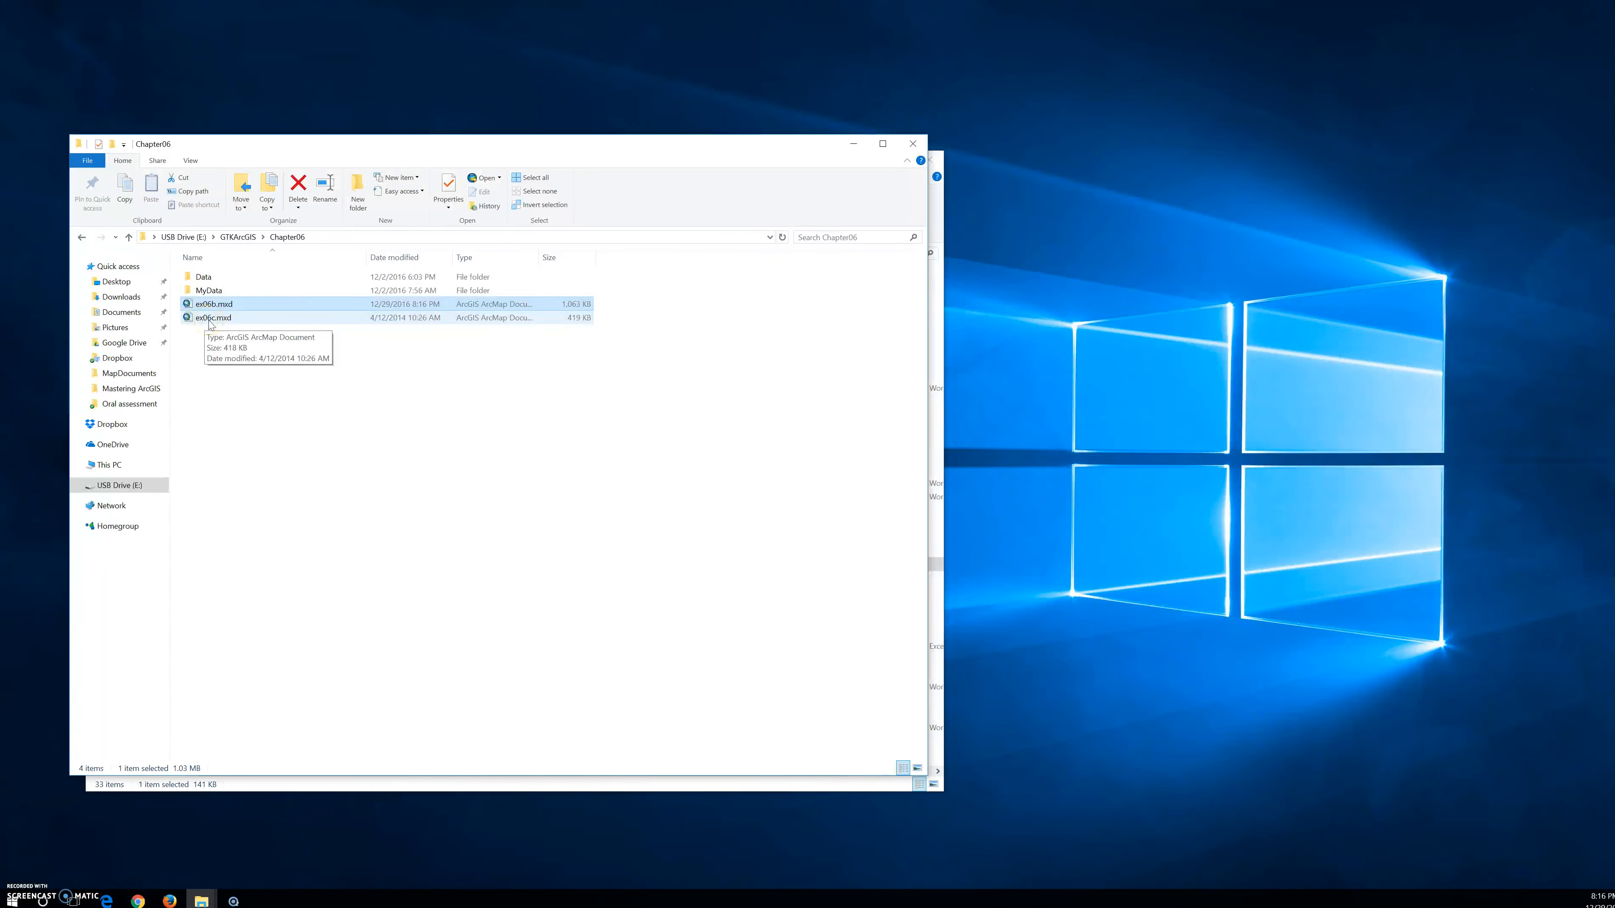
{"action": "left_click", "coordinate": [210, 322]}
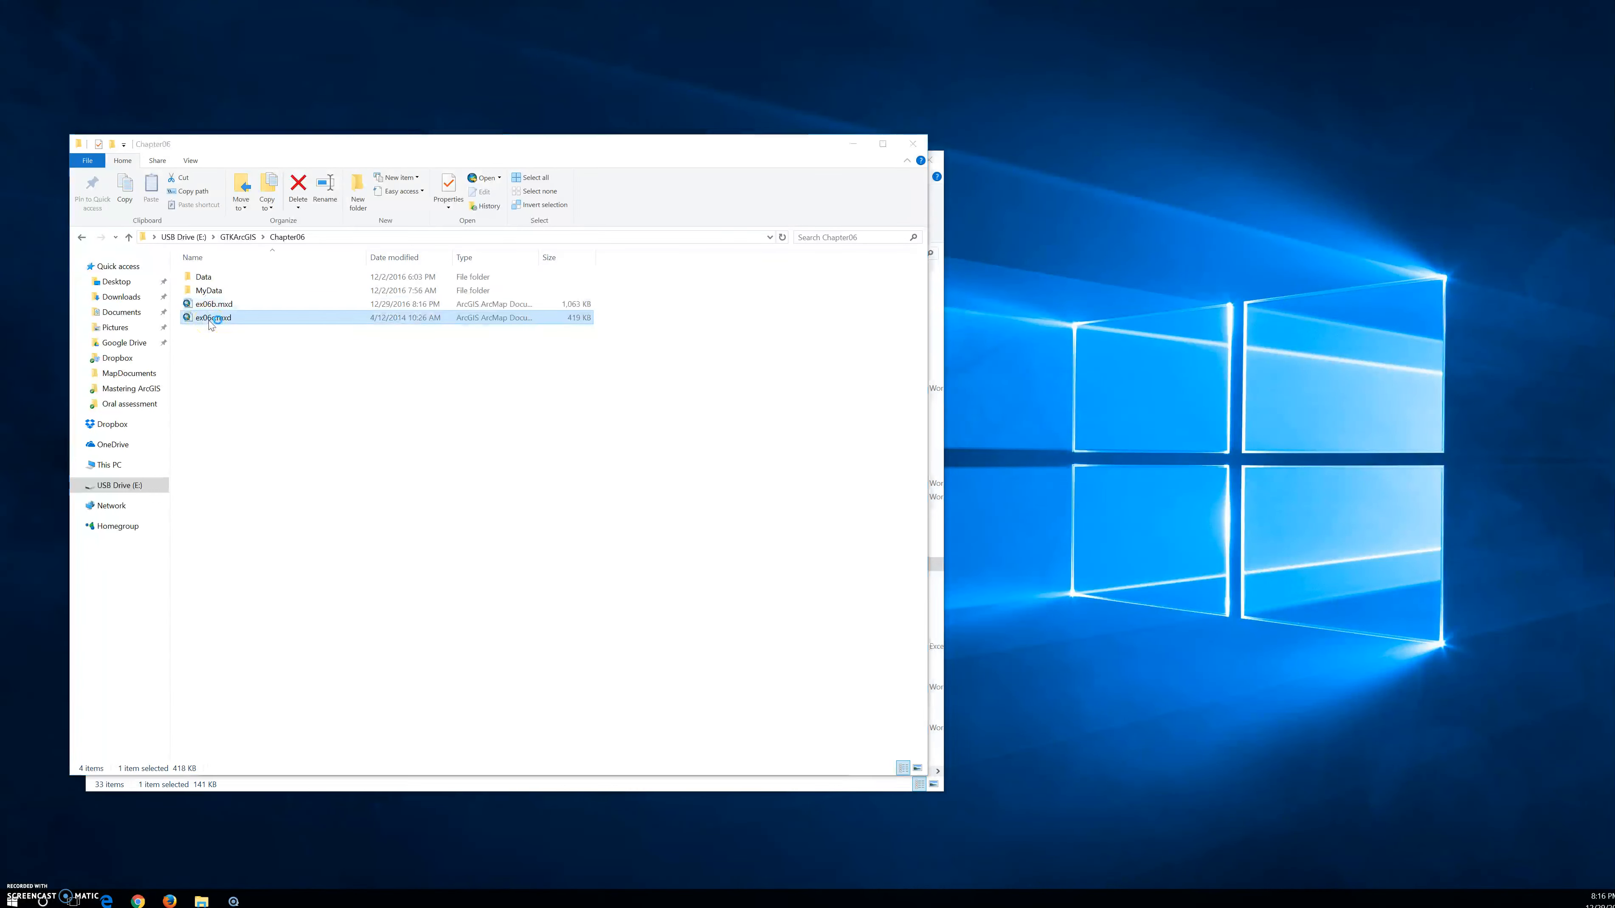